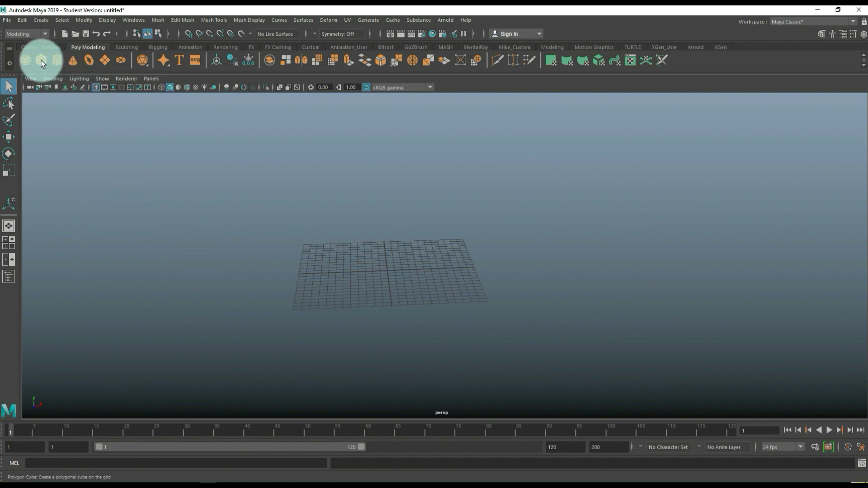
Step: Create a polygon cube, scale it uniformly to about 22.6, and reduce its depth scale to about 12.2
key("r")
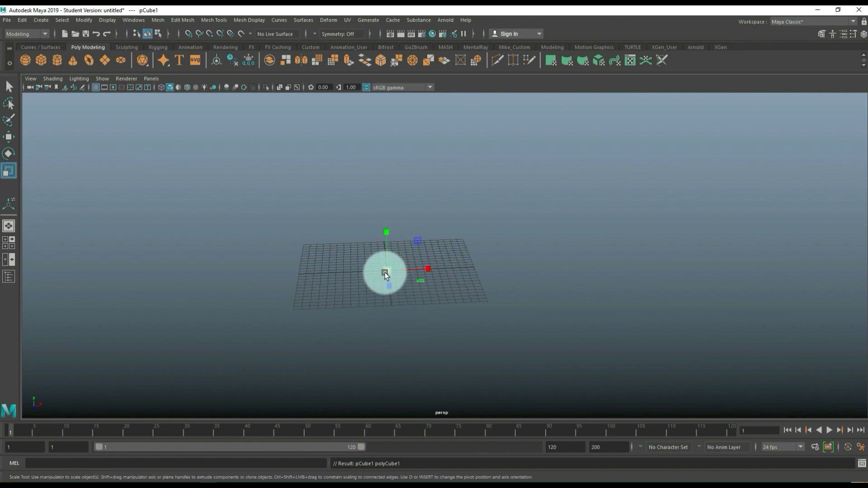
left_click_drag(385, 271, 519, 277)
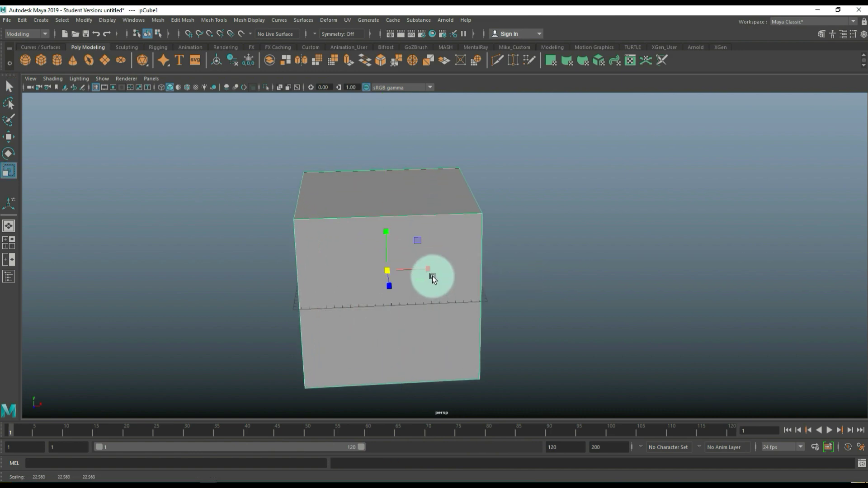
left_click_drag(352, 314, 413, 308, "alt")
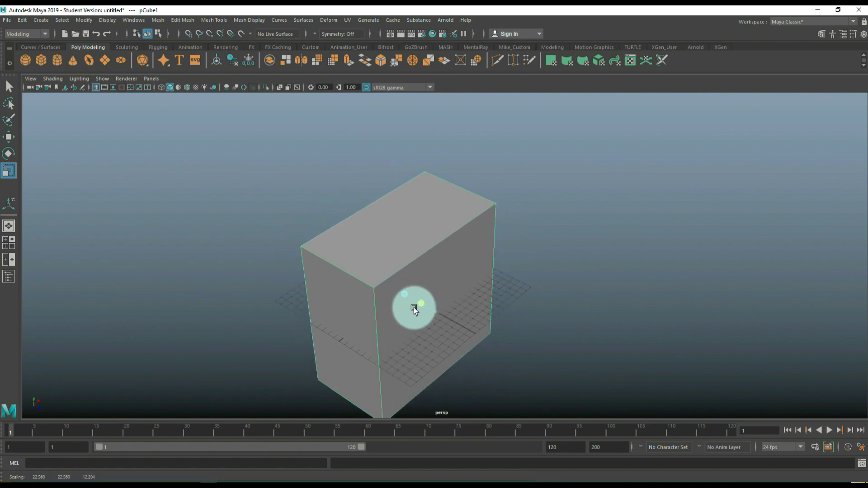
left_click_drag(403, 263, 409, 299)
Step: Flatten the box vertically into a thin slab and raise it about 7.9 cm above the grid
left_click_drag(455, 327, 416, 308, "alt")
left_click_drag(388, 231, 391, 168)
key("w")
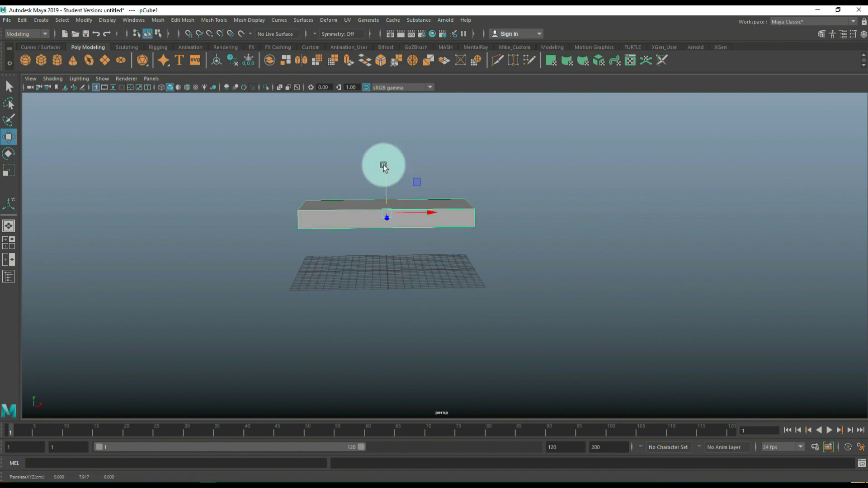
Step: Insert five evenly spaced edge loops along the slab's length and five across its depth, using the Multiple edge loops option
left_click(251, 21)
mouse_move(221, 20)
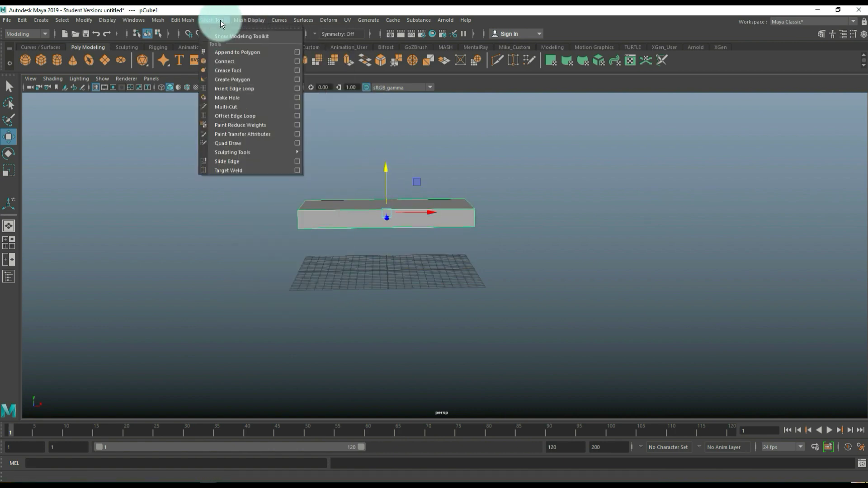
left_click(296, 89)
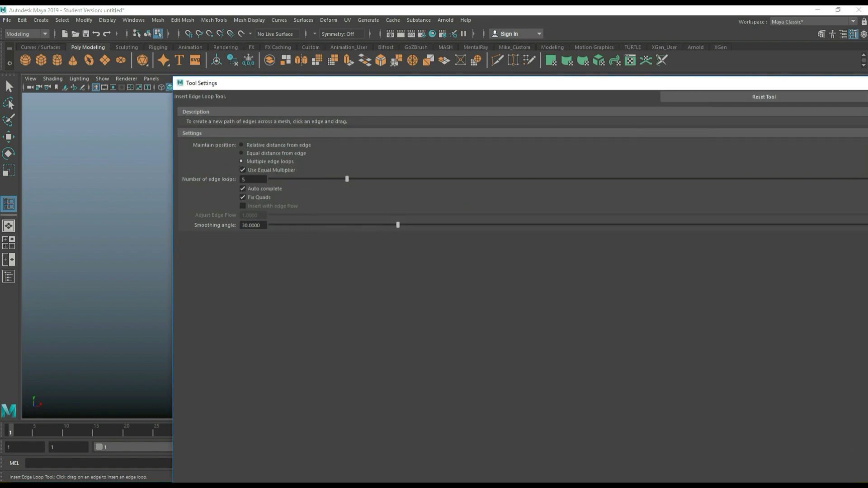
left_click(388, 212)
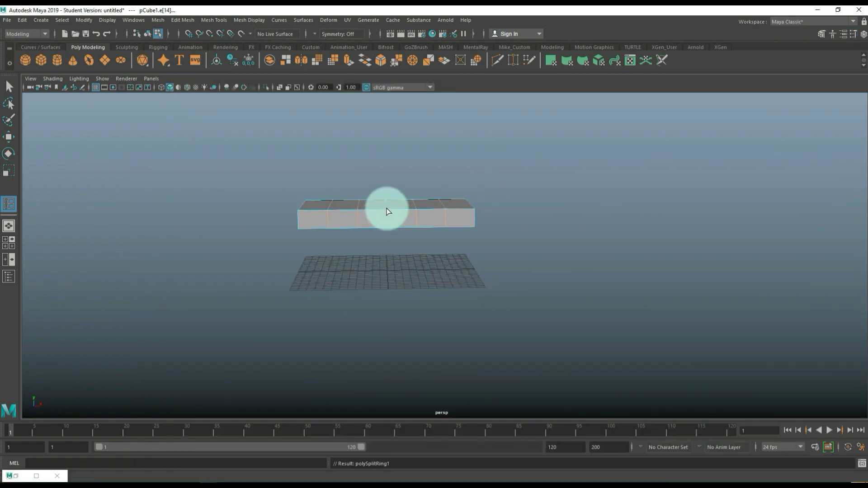
Step: Select one row of underside faces at the slab's right end and two rows at its left end, and extrude them one segment downward
left_click_drag(294, 321, 257, 288, "alt")
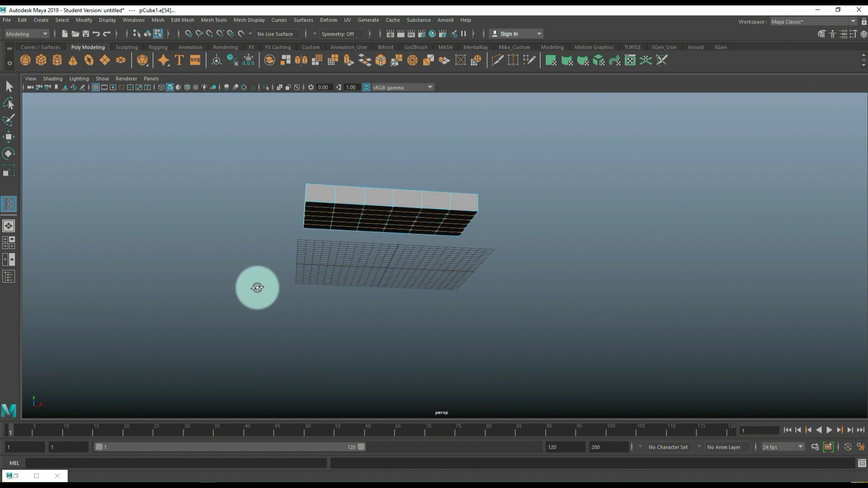
key("q")
scroll(460, 298, "up", 3)
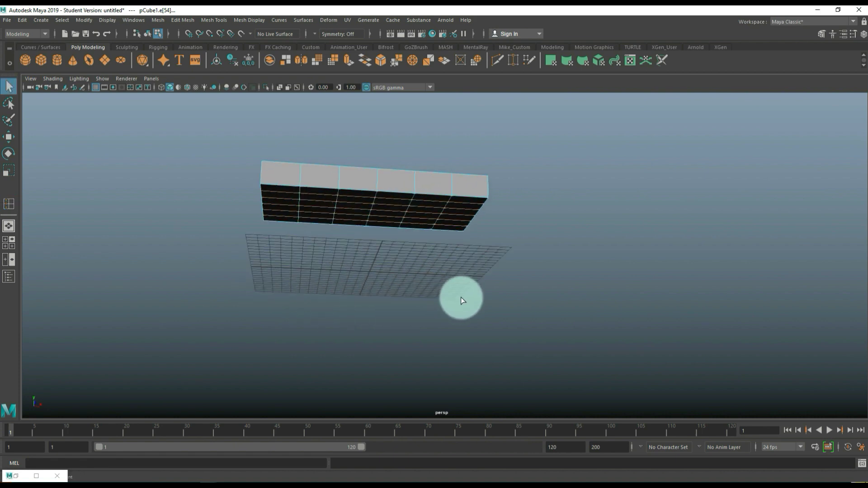
right_click_drag(472, 201, 471, 224)
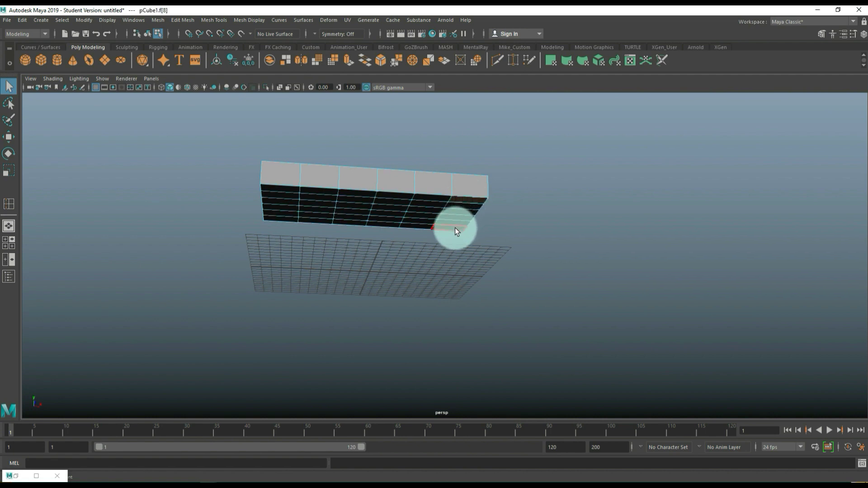
double_click(455, 227)
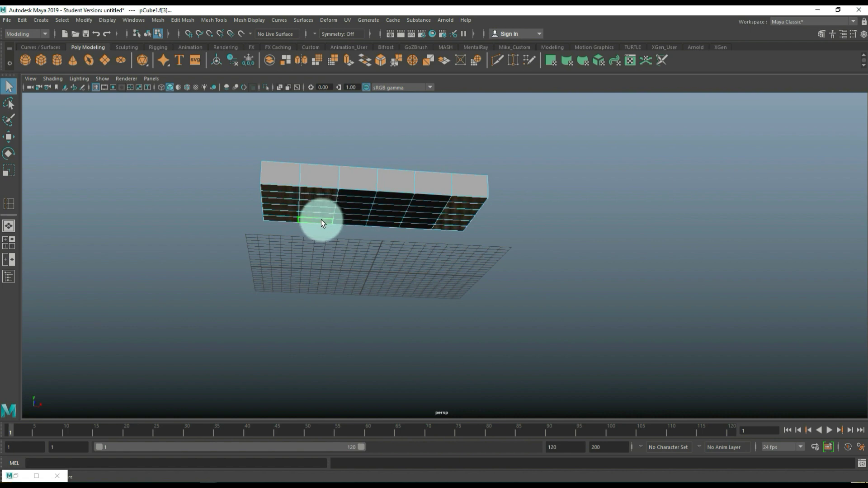
key("ctrl+e")
key("w")
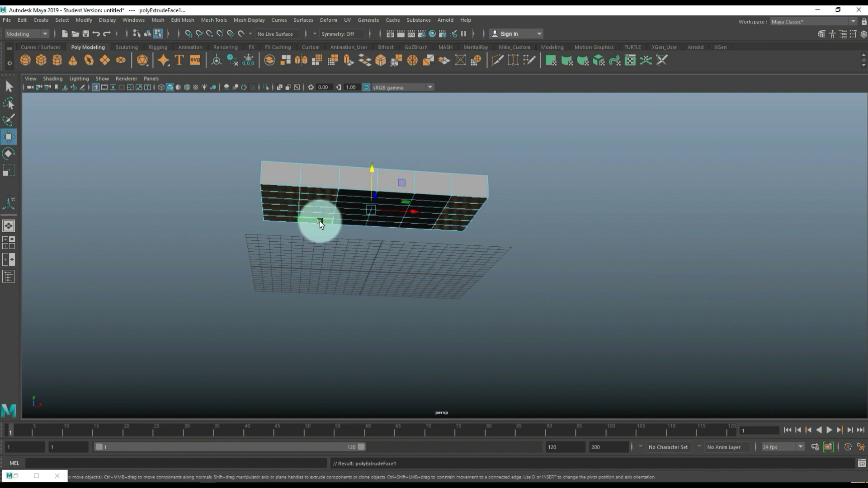
scroll(319, 221, "down", 3)
left_click_drag(319, 221, 324, 232, "alt")
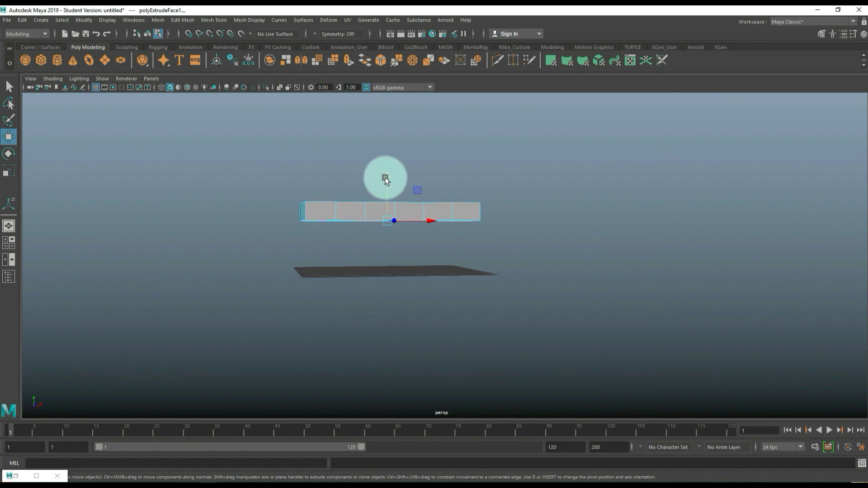
left_click_drag(387, 184, 391, 197)
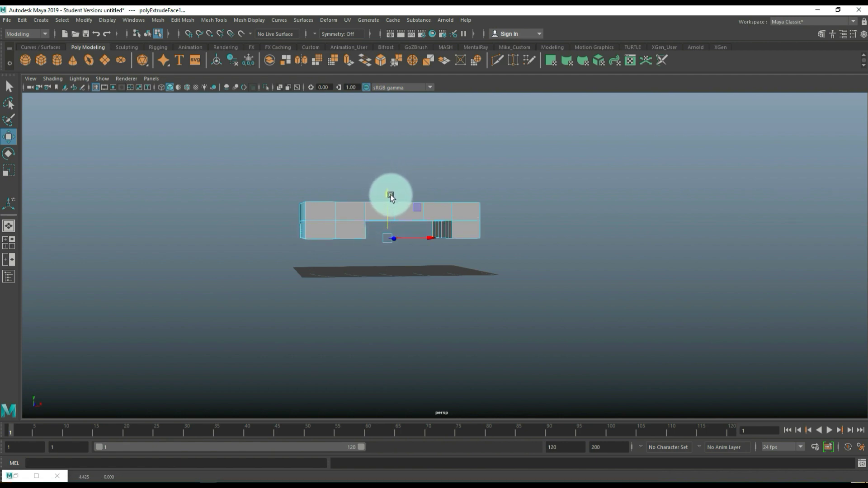
Step: Extrude the leg bottom faces downward three more times to form four-segment legs
key("ctrl+e")
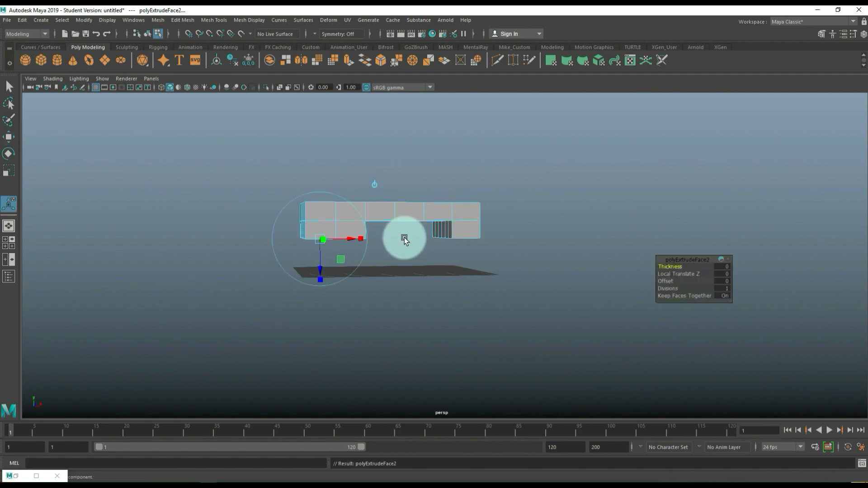
key("w")
left_click_drag(383, 192, 393, 251)
key("ctrl+e")
key("w")
key("ctrl+e")
key("w")
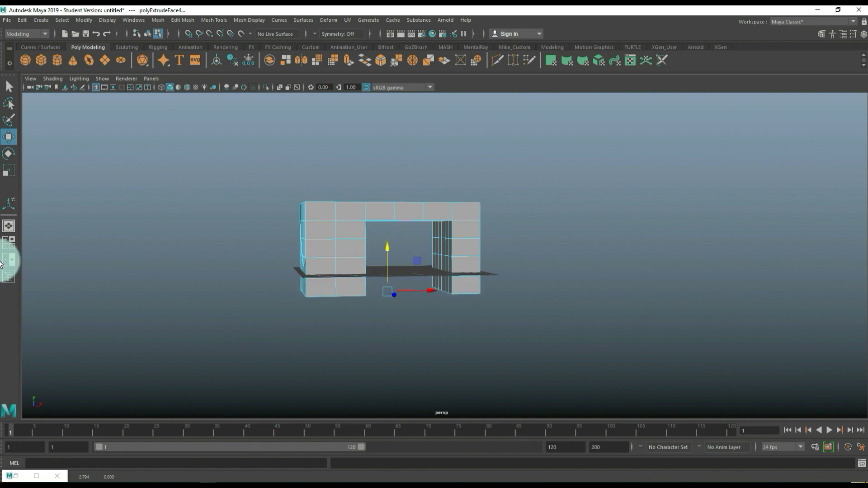
Step: In the front view, taper the wide leg's outer side inward by shifting its vertices progressively further toward the bottom
left_click(9, 242)
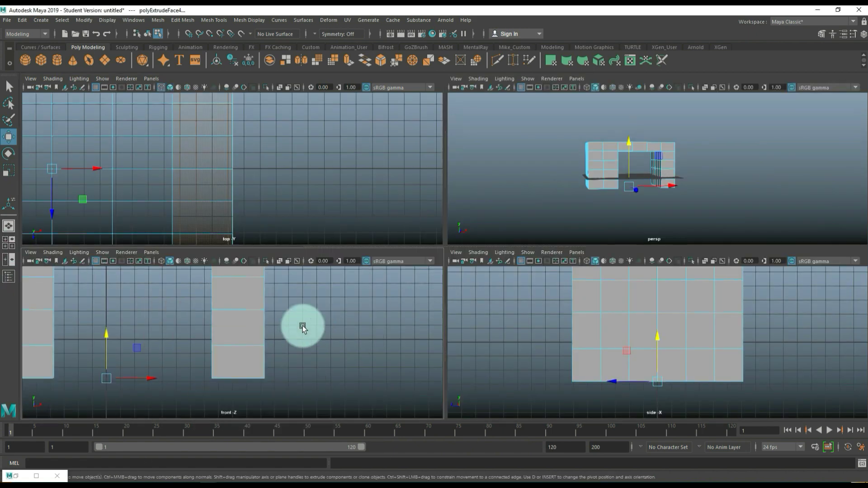
key("space")
scroll(372, 306, "down", 2)
scroll(381, 307, "down", 1)
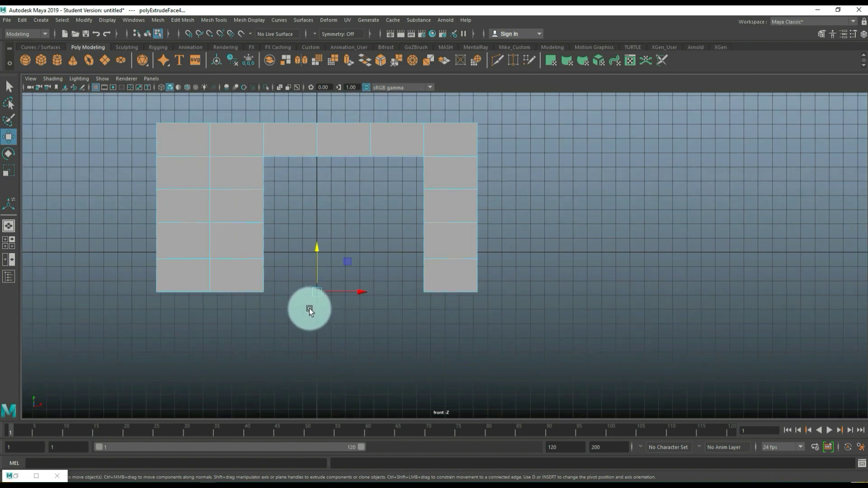
middle_click_drag(310, 308, 420, 324, "alt")
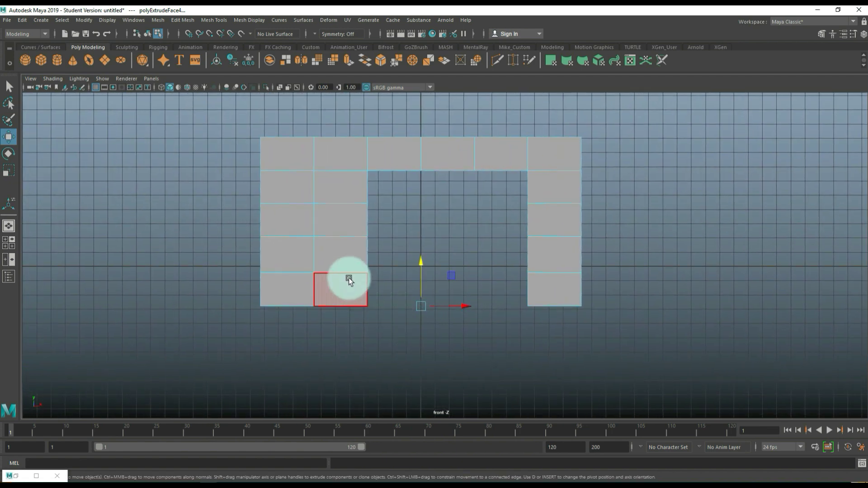
right_click_drag(291, 191, 251, 192)
left_click_drag(233, 188, 280, 357)
left_click_drag(311, 260, 307, 256)
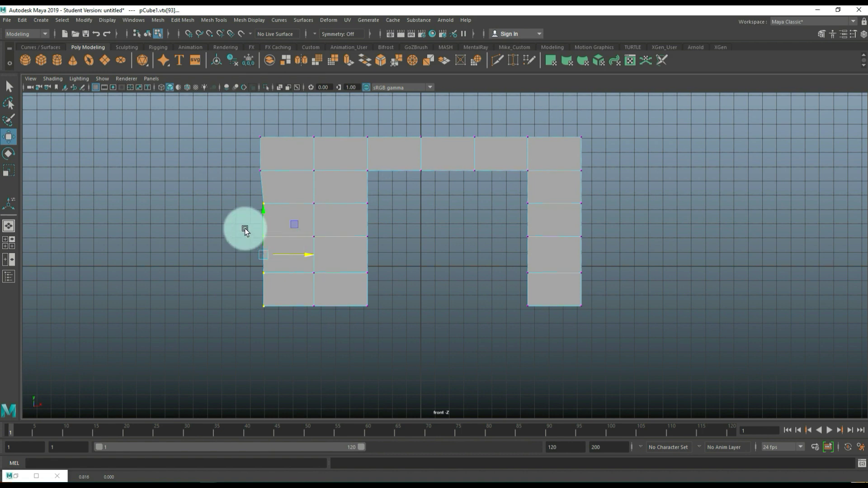
left_click_drag(239, 220, 294, 310)
left_click_drag(305, 272, 310, 271)
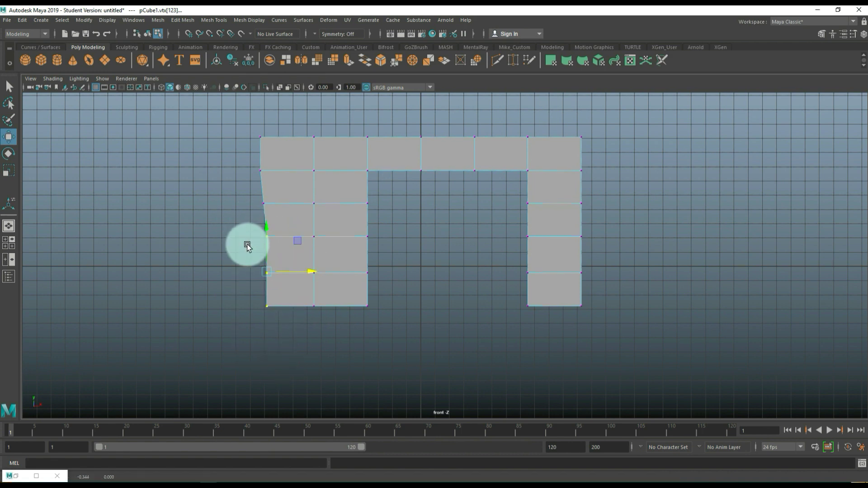
left_click_drag(246, 244, 279, 353)
left_click_drag(306, 291, 313, 291)
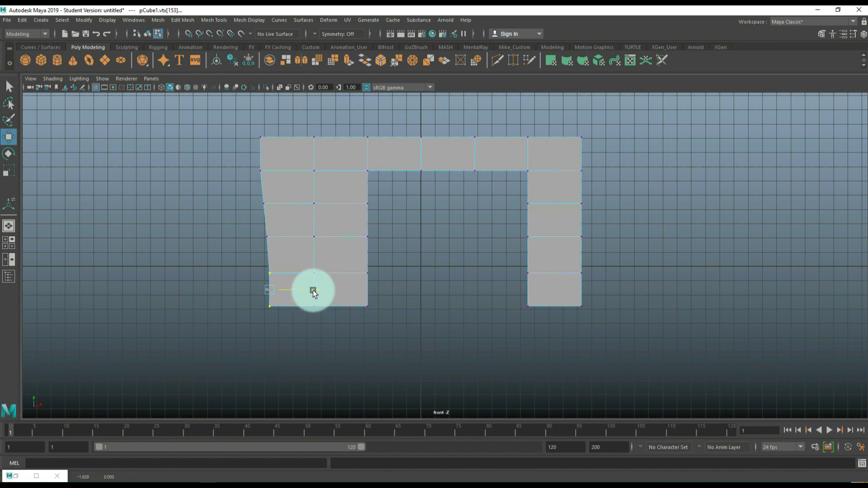
left_click_drag(263, 304, 316, 310)
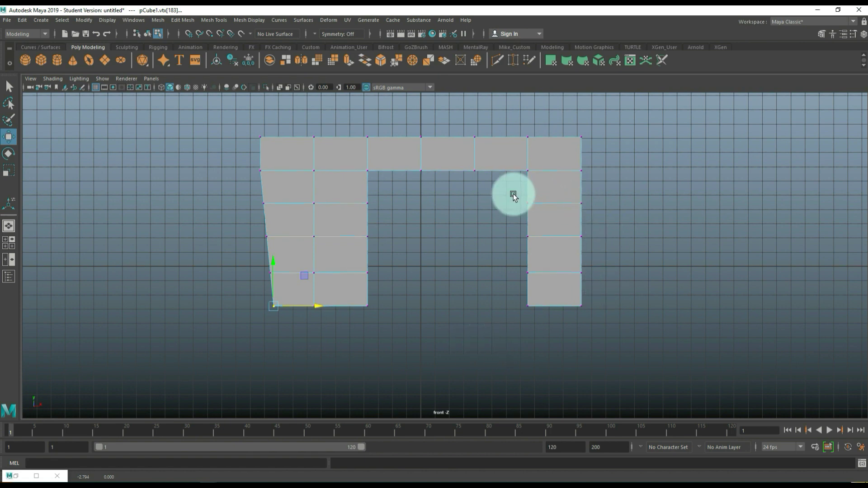
Step: Taper the narrow leg's inner side by shifting its vertices outward progressively from the second row down to the bottom
left_click_drag(506, 190, 568, 320)
left_click_drag(573, 254, 578, 255)
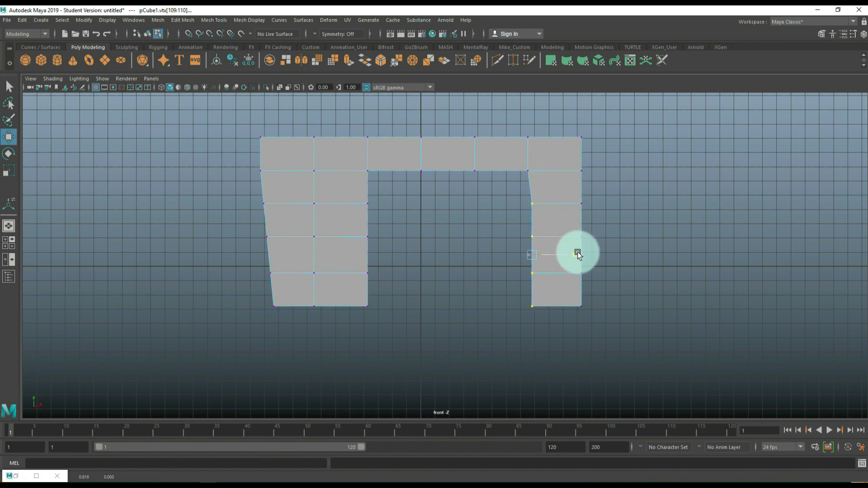
left_click_drag(509, 225, 548, 348)
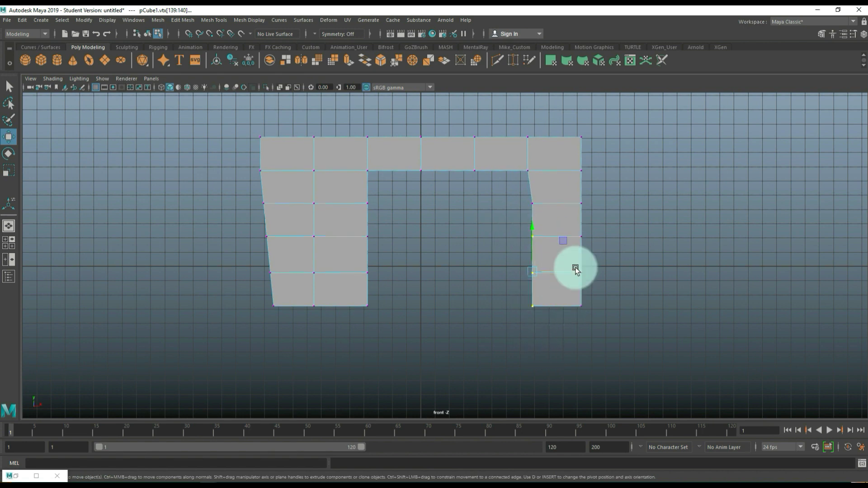
left_click_drag(578, 271, 551, 338)
left_click_drag(584, 291, 587, 290)
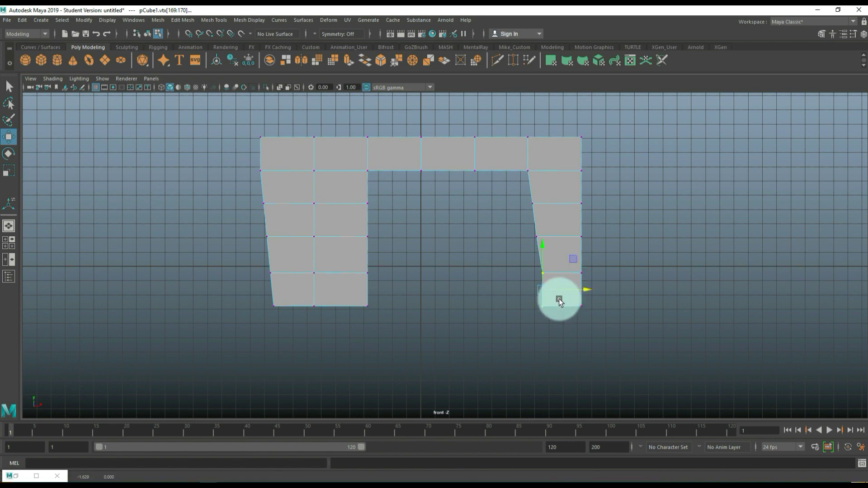
left_click_drag(525, 301, 589, 306)
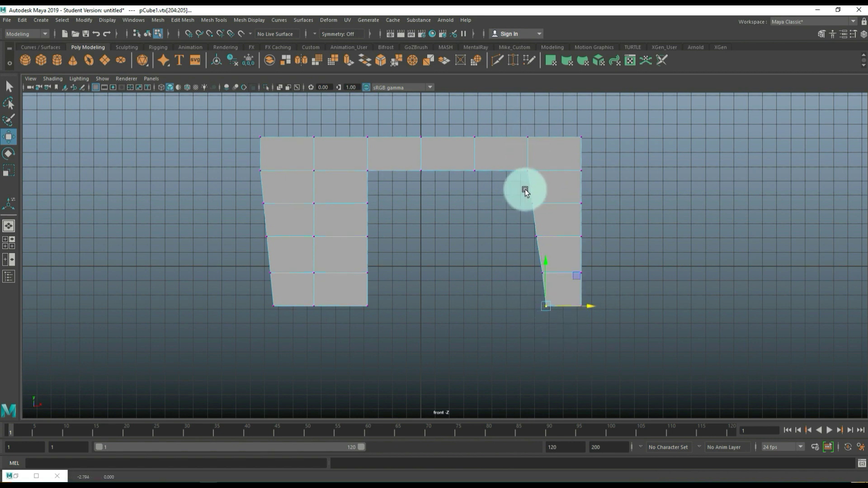
Step: Slim the narrow leg further by moving its inner vertices outward, row group by row group, into a curved inner profile
left_click_drag(520, 189, 557, 370)
left_click(587, 262)
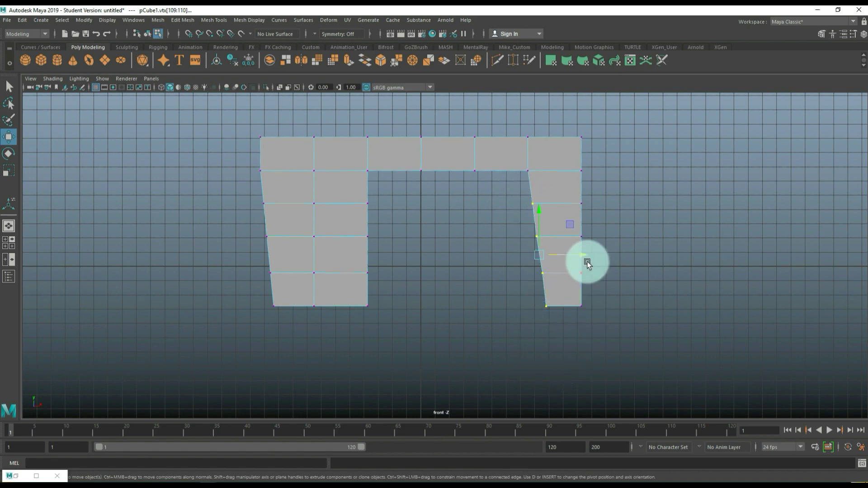
left_click_drag(587, 256, 599, 257)
left_click_drag(528, 253, 579, 332)
left_click_drag(600, 271, 604, 275)
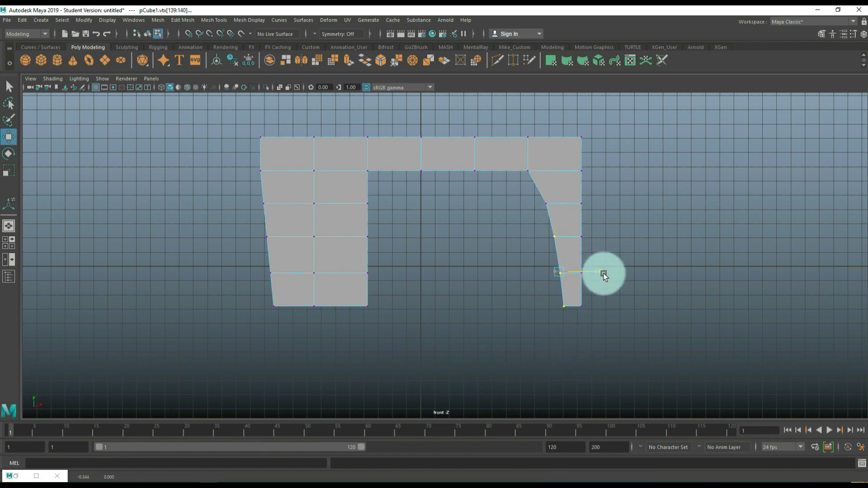
left_click(570, 274)
left_click_drag(541, 258, 572, 348)
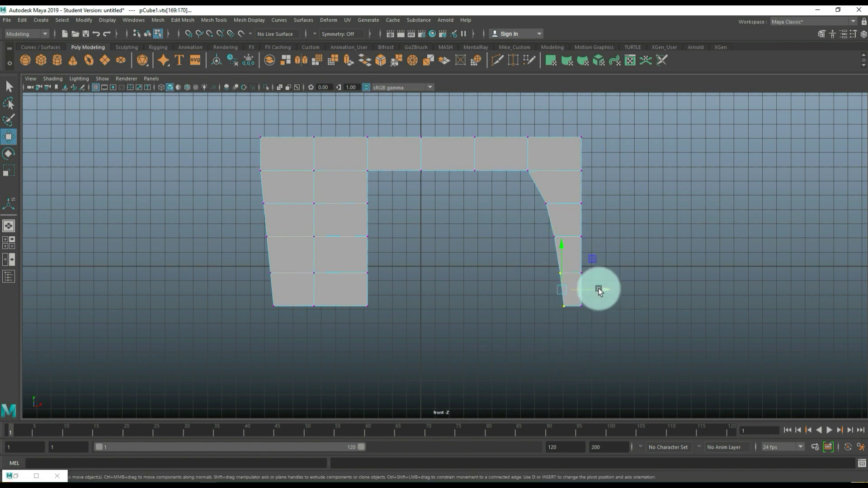
left_click_drag(599, 287, 605, 290)
left_click_drag(548, 300, 609, 306)
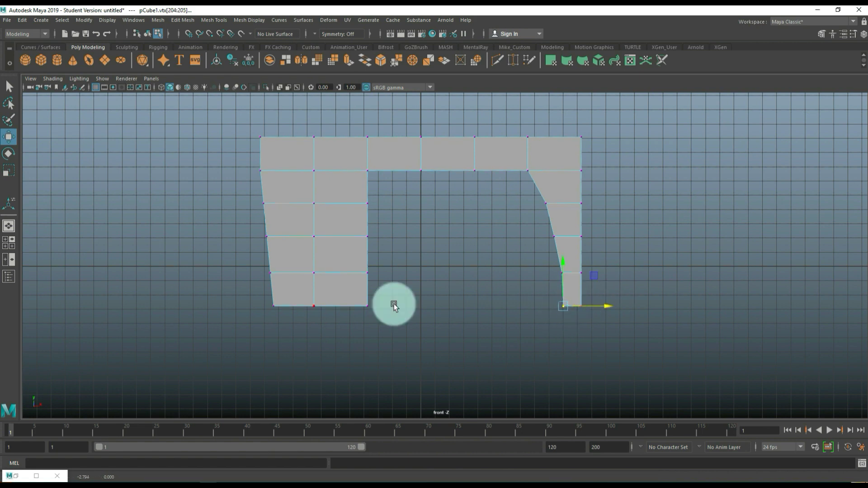
Step: Return to the perspective view in object mode and turn on smooth mesh preview for the whole table
left_click(9, 243)
key("space")
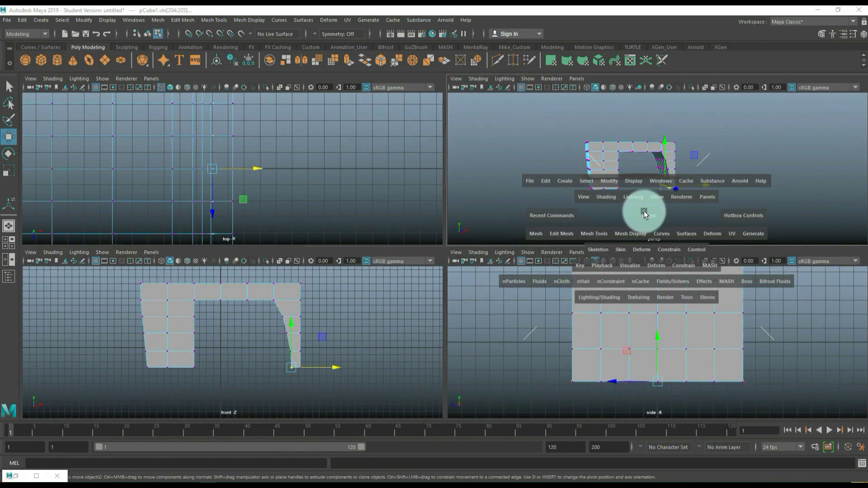
left_click_drag(573, 251, 598, 273, "alt")
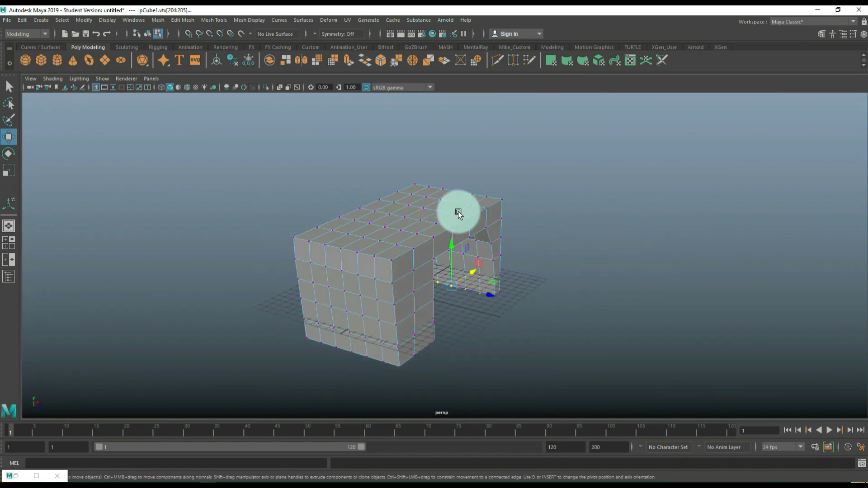
right_click_drag(458, 213, 491, 198)
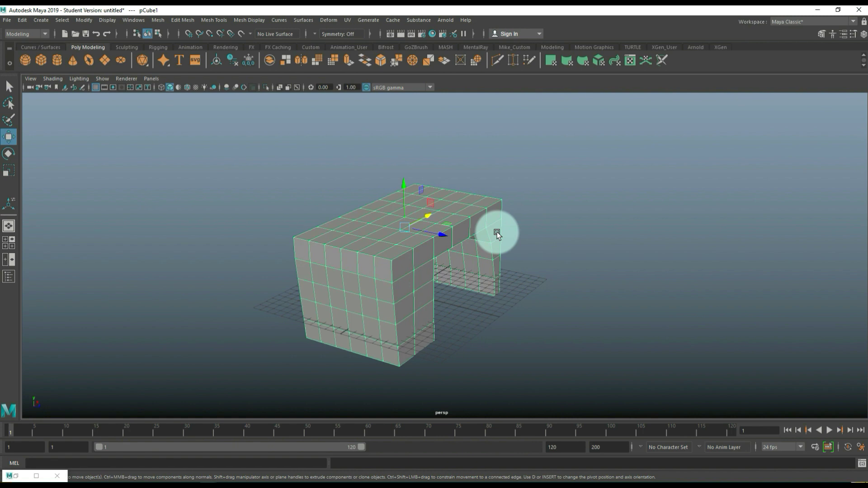
key("3")
left_click_drag(567, 260, 524, 253, "alt")
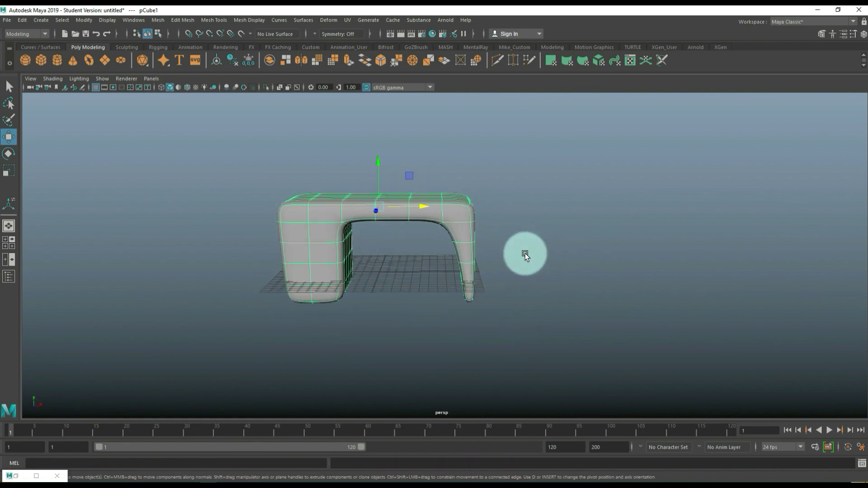
Step: Turn off the smooth preview and insert edge loops at equal distance from edge near the tabletop's upper edge and both legs' bottom edges
key("1")
left_click(218, 20)
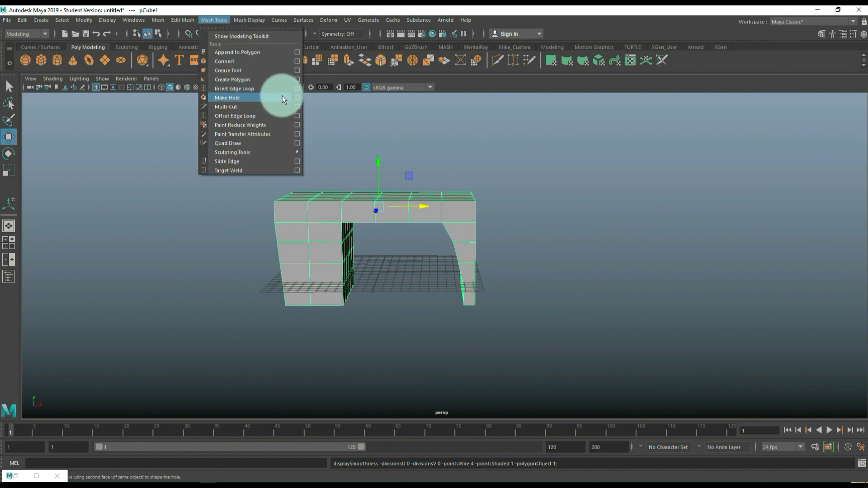
left_click(296, 90)
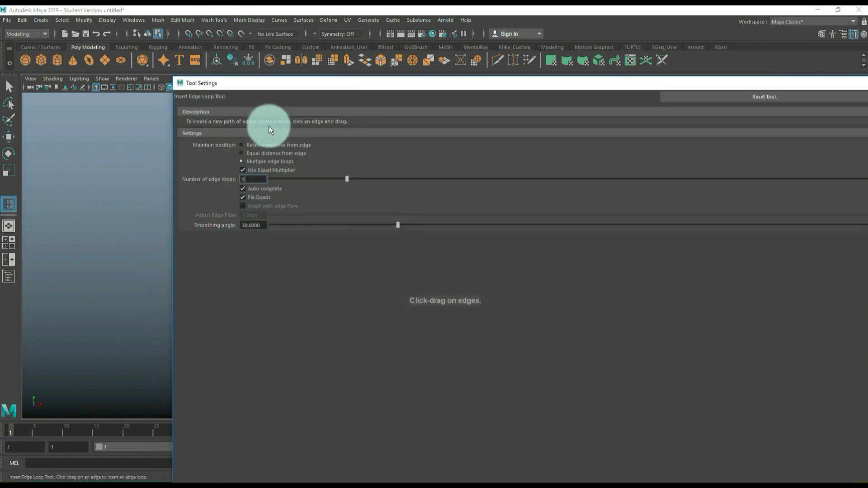
left_click(241, 153)
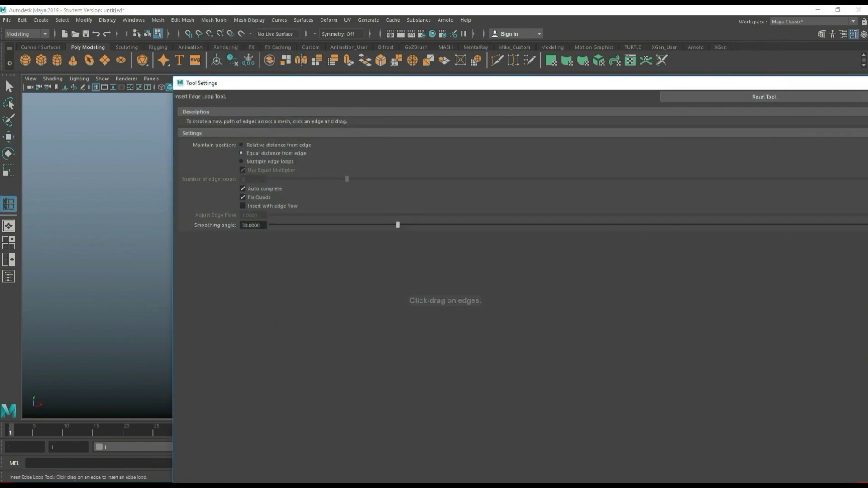
left_click(340, 288)
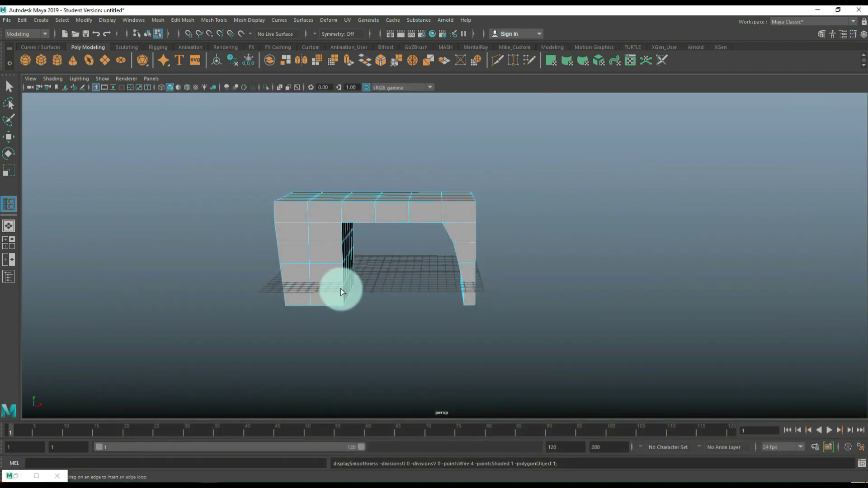
left_click(308, 210)
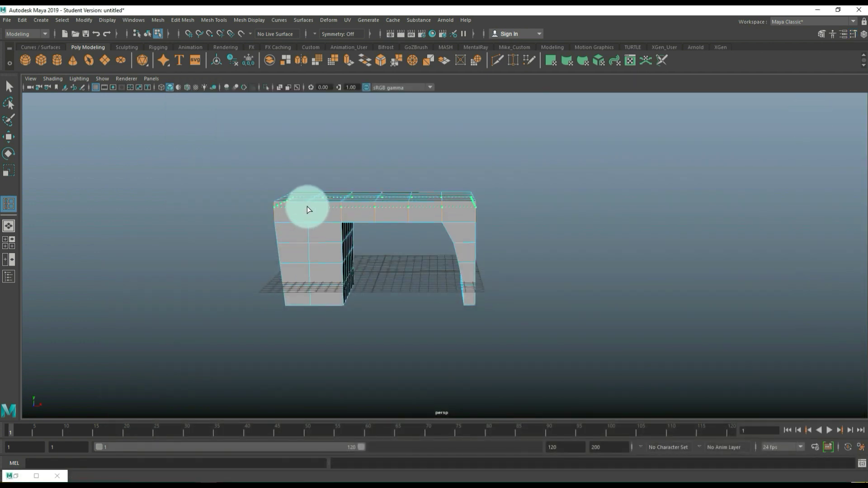
left_click(310, 299)
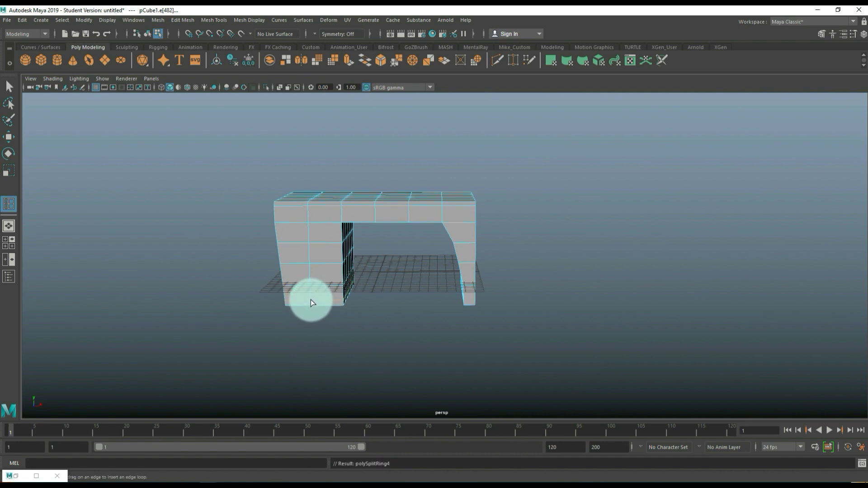
left_click(466, 300)
Step: In the front view, lower the narrow leg's bottom edge loop to the level of the wide leg's lowest loop
left_click(12, 240)
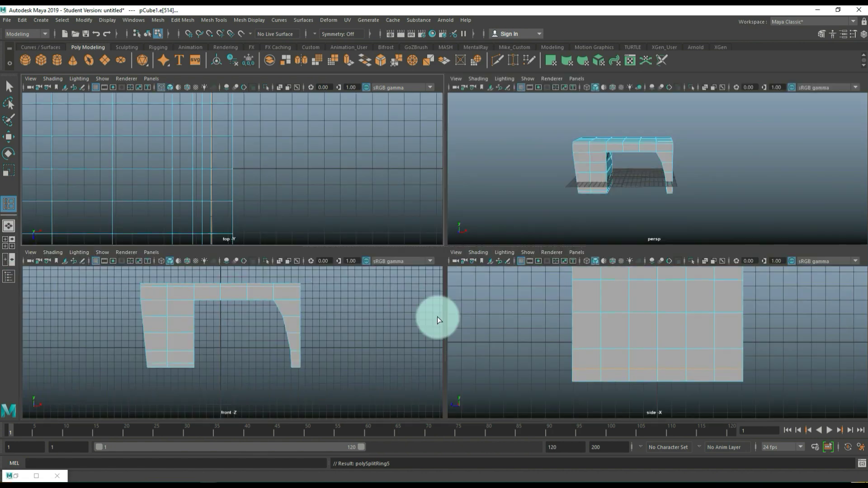
key("space")
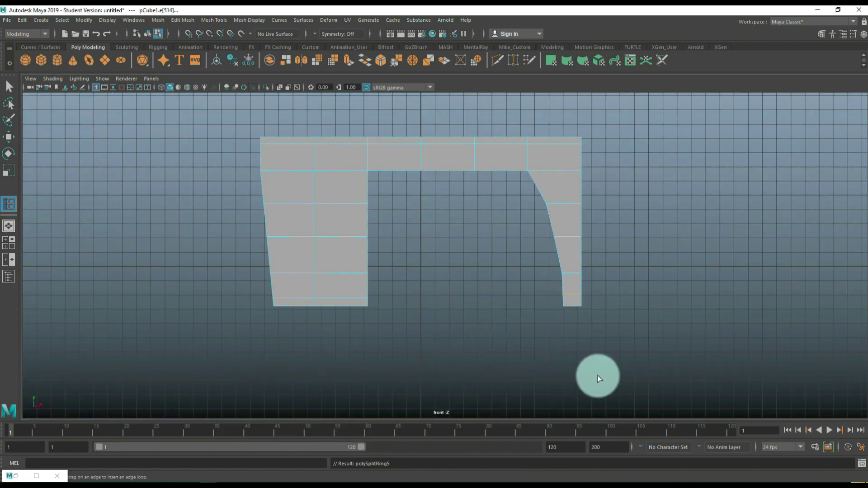
key("w")
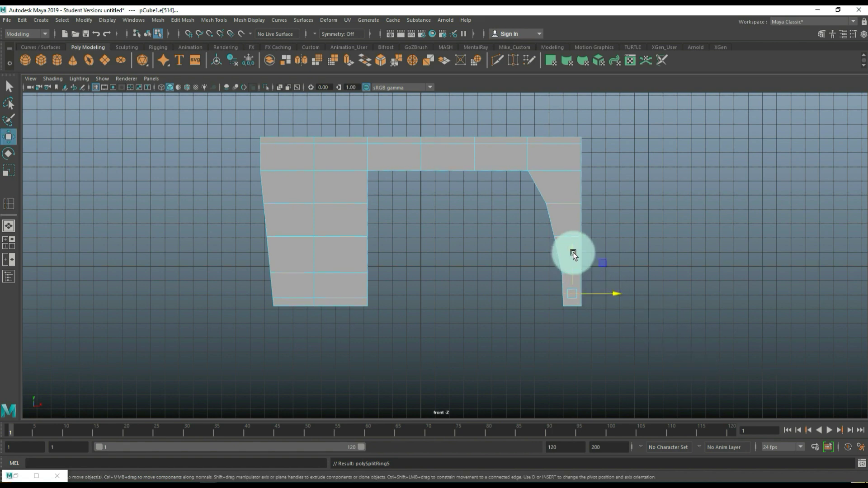
left_click_drag(573, 252, 573, 258)
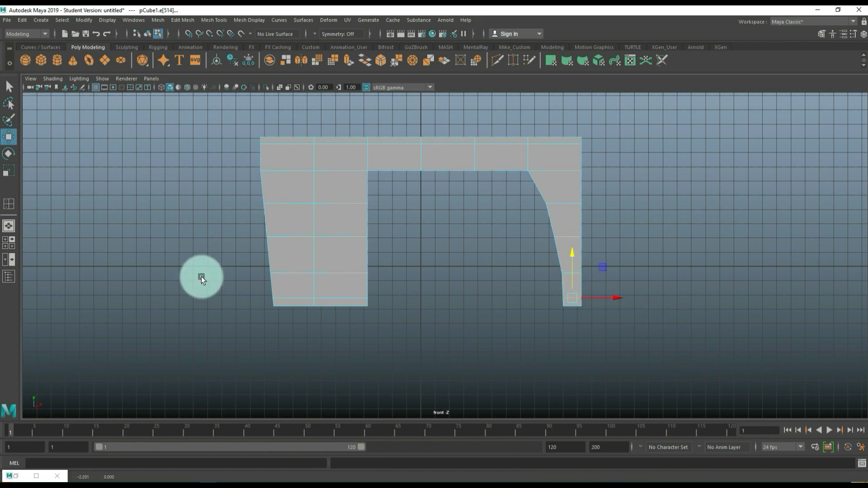
Step: Return to the perspective view in object mode and preview the table smoothed to check its sharper top and leg ends
left_click(5, 245)
key("space")
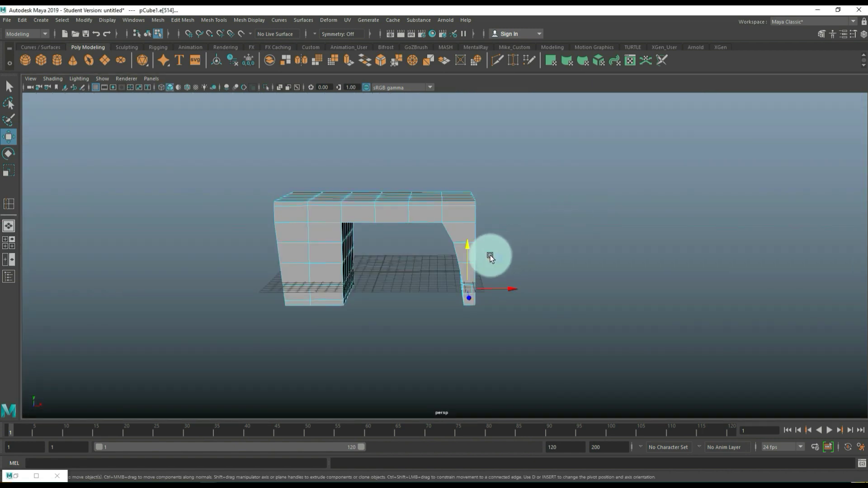
mouse_move(490, 262)
left_mouse_down("alt")
mouse_move(542, 269)
mouse_move(545, 281)
mouse_move(500, 281)
mouse_move(500, 273)
left_mouse_up("alt")
key("q")
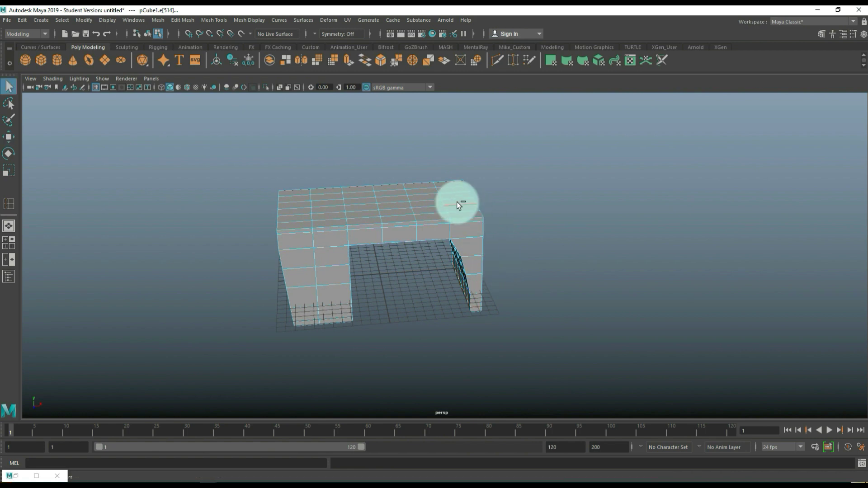
right_click_drag(456, 202, 487, 197)
key("3")
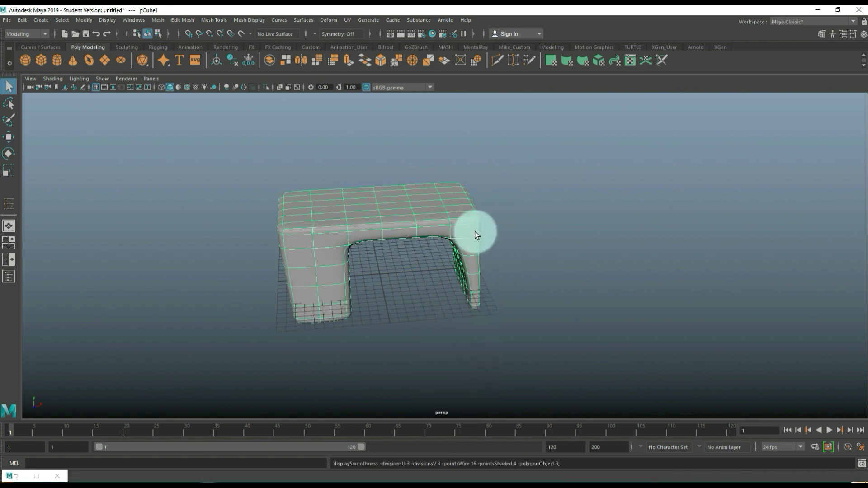
mouse_move(528, 266)
left_mouse_down("alt")
mouse_move(494, 236)
mouse_move(435, 242)
mouse_move(513, 236)
mouse_move(538, 242)
mouse_move(548, 258)
mouse_move(540, 271)
mouse_move(541, 254)
mouse_move(529, 254)
mouse_move(536, 263)
left_mouse_up("alt")
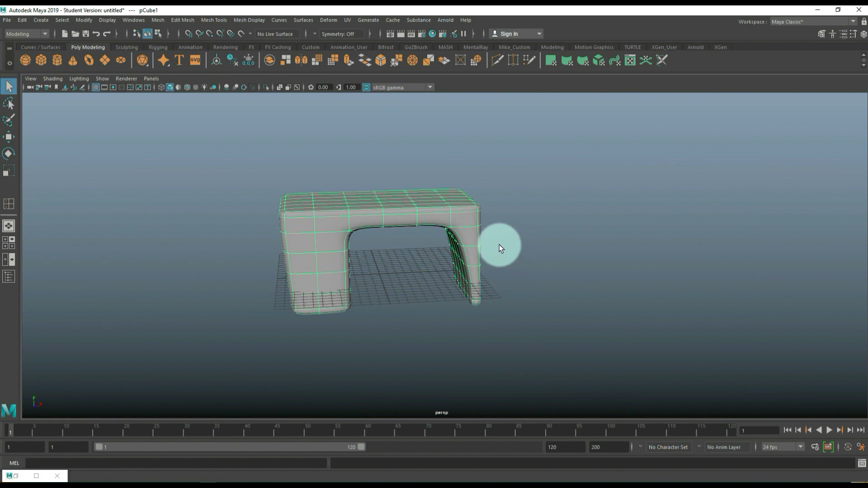
Step: Insert another edge loop just above the tabletop's underside, and turn the table's smooth preview back on in object mode
key("1")
scroll(483, 237, "up", 3)
left_click(211, 18)
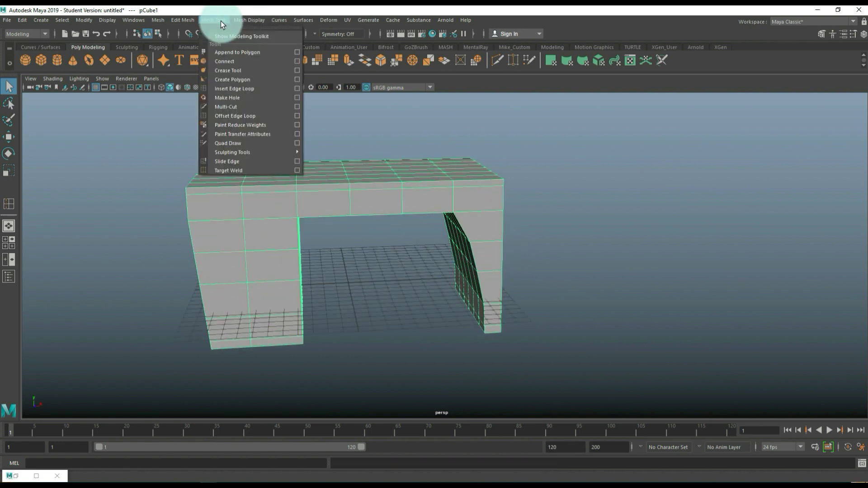
left_click(262, 93)
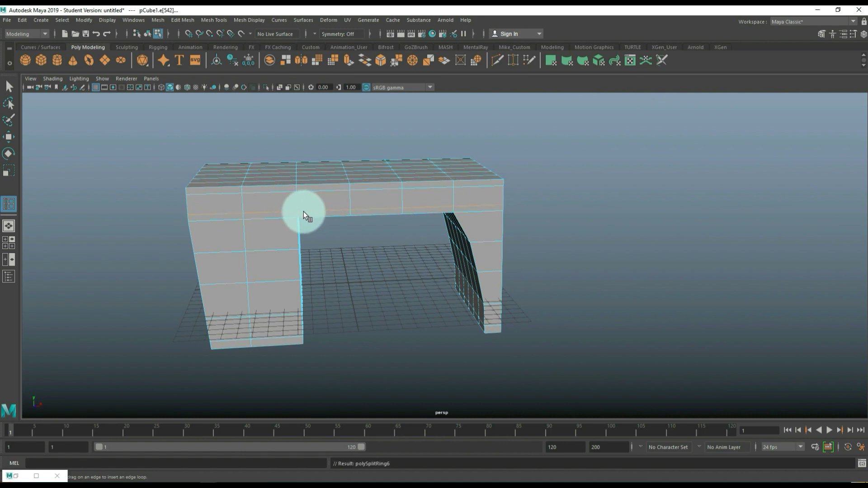
key("q")
right_click_drag(330, 184, 364, 172)
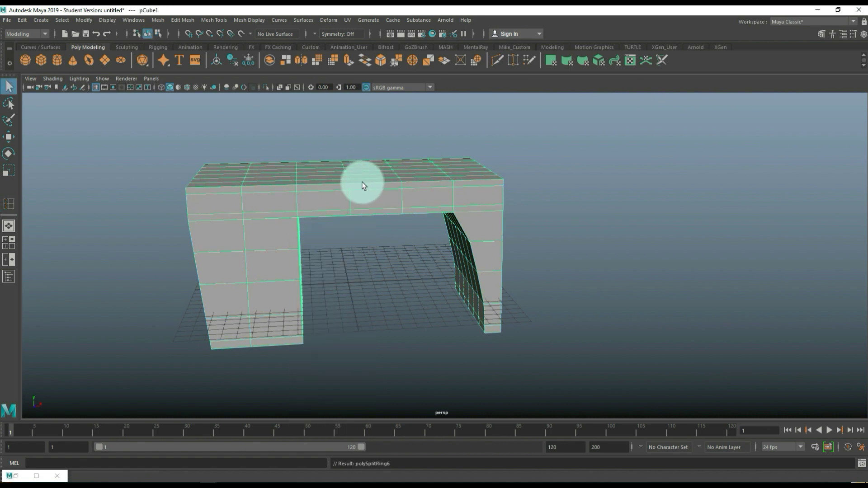
key("3")
left_click_drag(422, 219, 559, 233, "alt")
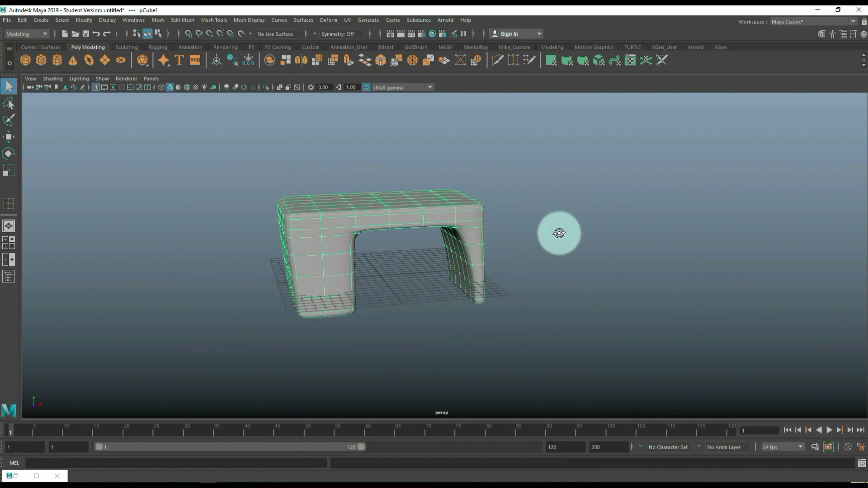
left_click_drag(528, 261, 549, 239, "alt")
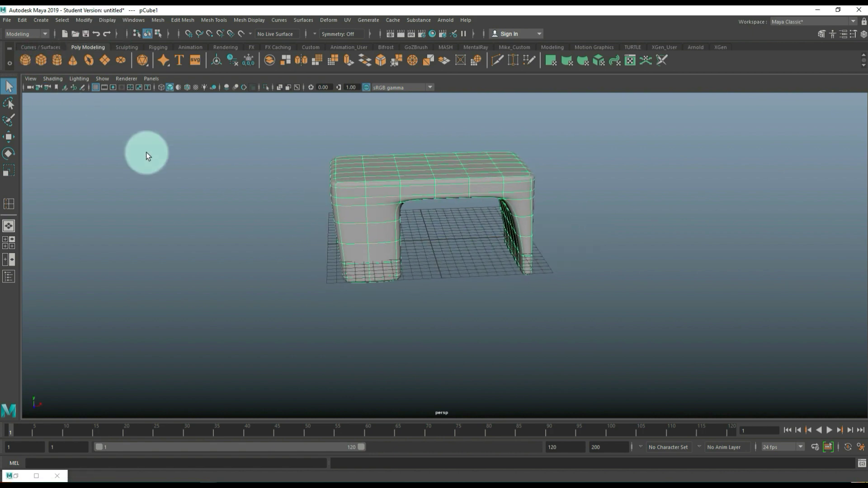
Step: Create a polygon cube, scale it into a large square panel, and move it in front of the table
right_click_drag(146, 153, 316, 210, "shift")
key("r")
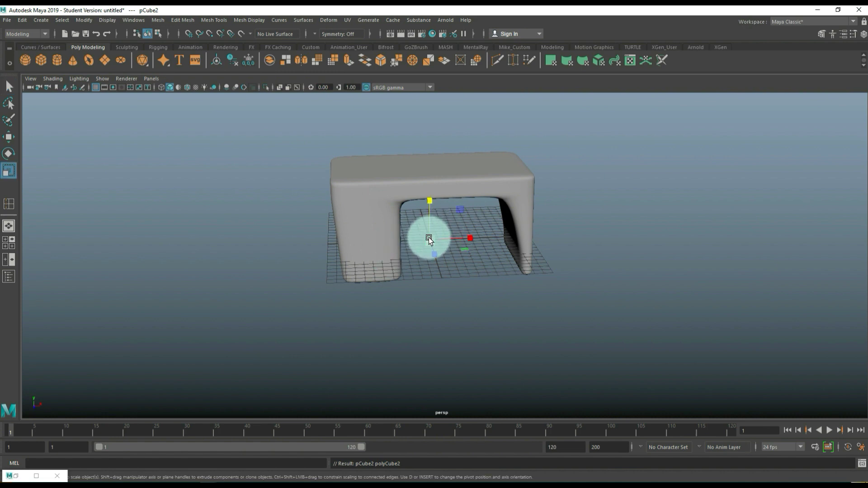
left_click_drag(428, 238, 521, 249)
left_click_drag(439, 259, 477, 356)
key("w")
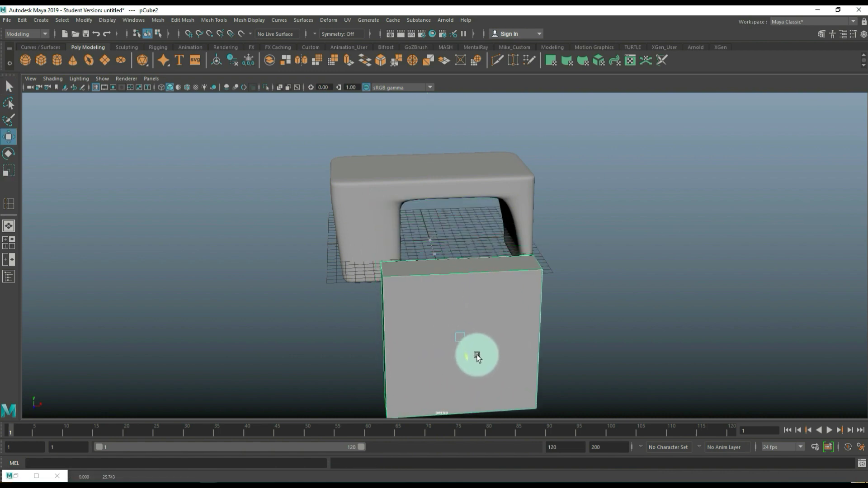
Step: Delete the panel's large rear face, the one facing the table
left_click_drag(422, 351, 470, 344, "alt")
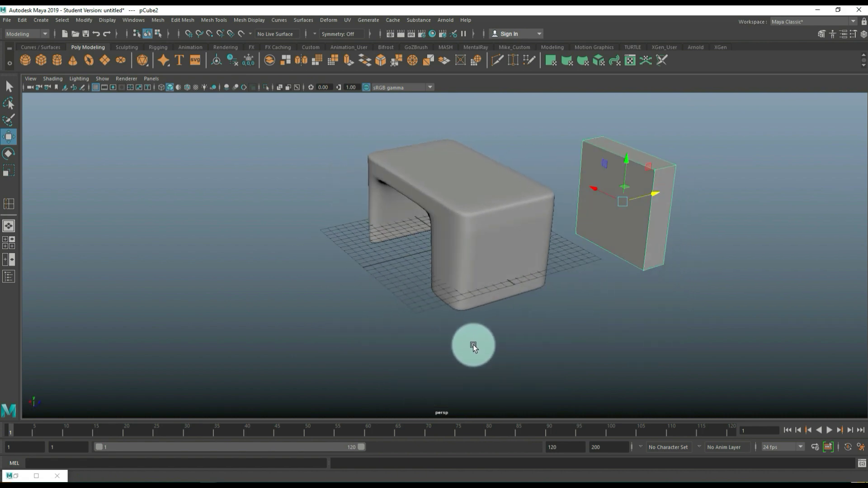
right_click(604, 241)
left_click(610, 257)
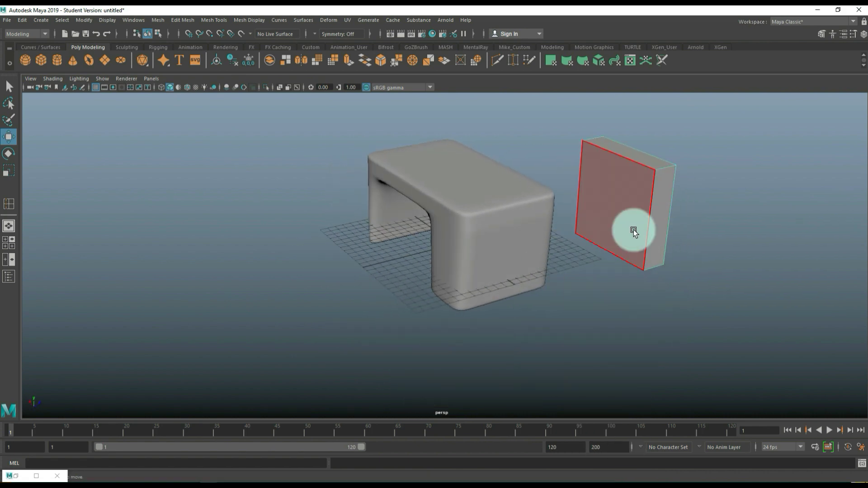
left_click(633, 229)
key("Delete")
left_click_drag(631, 232, 468, 226, "alt")
middle_click_drag(467, 226, 451, 209, "alt")
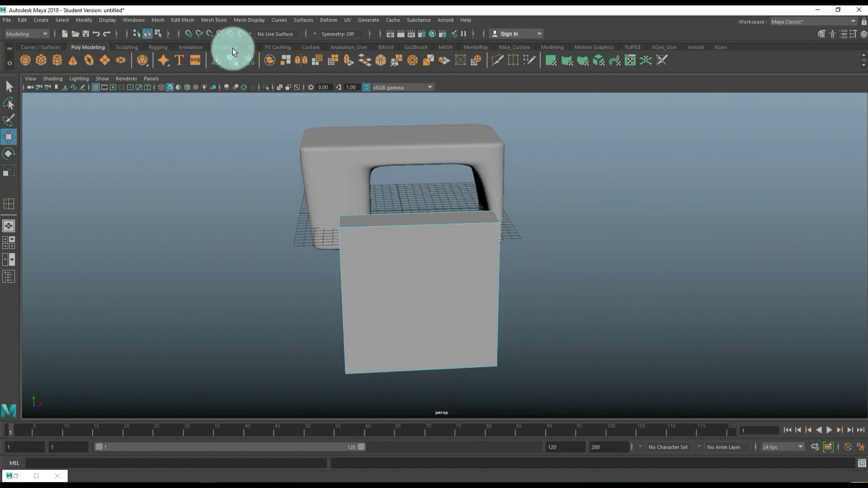
Step: Switch Insert Edge Loop to multiple edge loops and divide the panel with five evenly spaced vertical and five horizontal loops
left_click(217, 20)
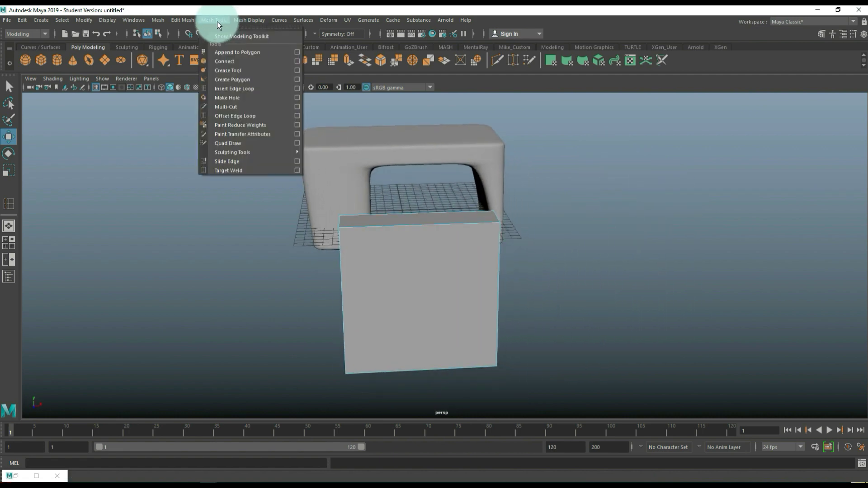
left_click(296, 88)
left_click(246, 161)
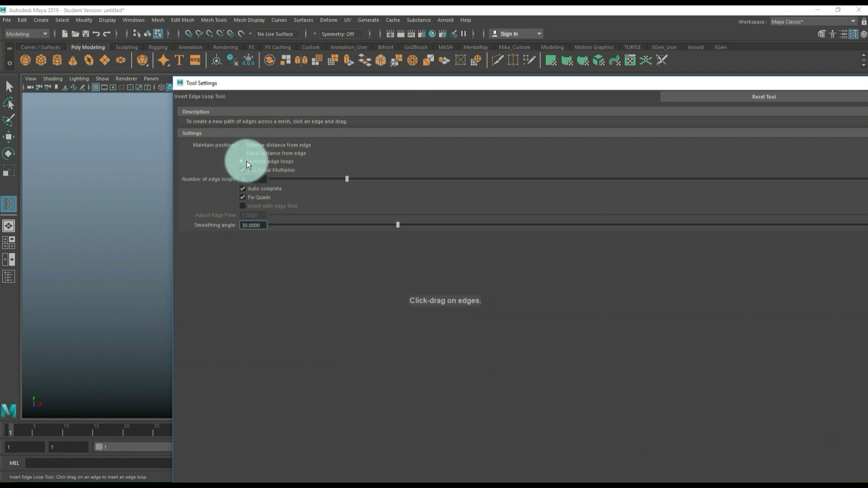
left_click(863, 82)
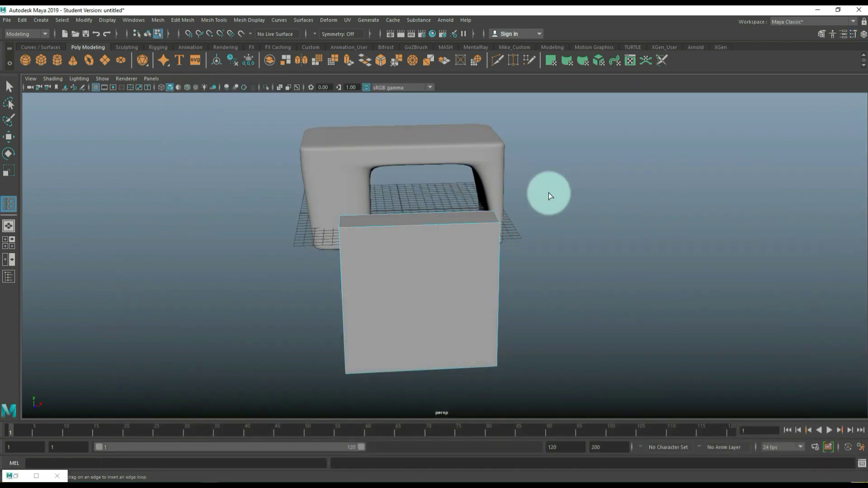
left_click(455, 225)
left_click(367, 285)
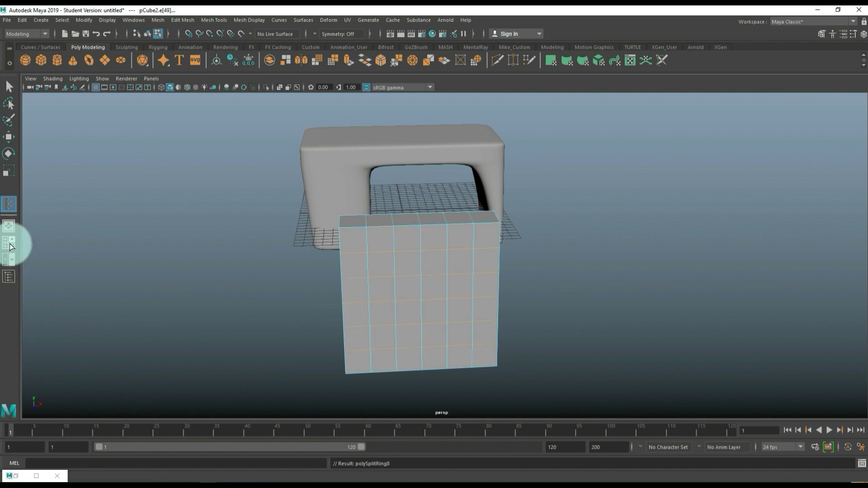
Step: In the front view, scale the panel down in height and width and position it over the upper part of the wide leg
left_click(8, 226)
key("space")
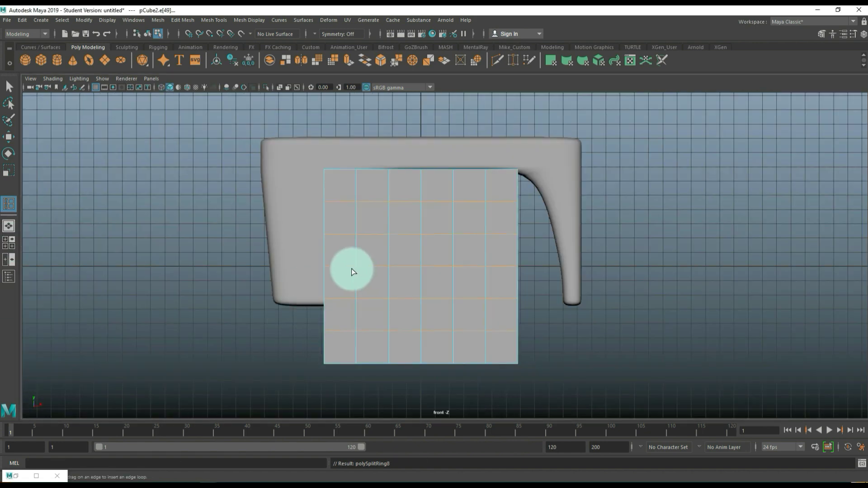
right_click_drag(407, 236, 465, 221)
key("r")
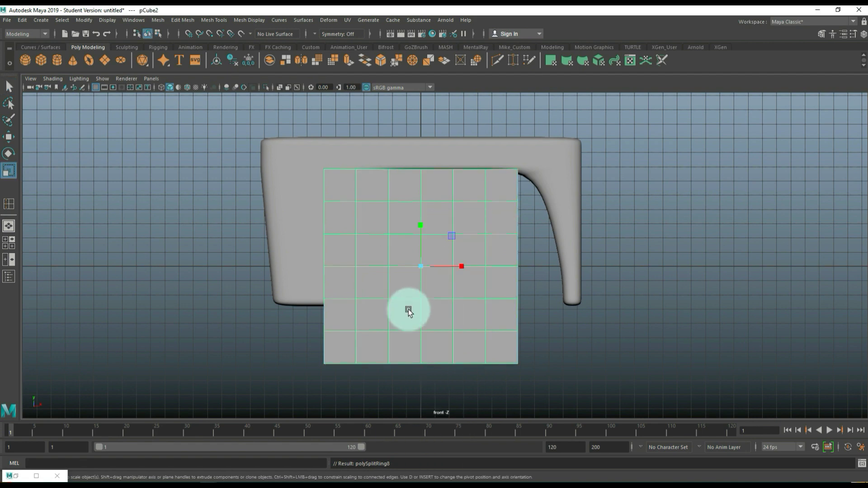
left_click_drag(421, 229, 423, 239)
left_click_drag(464, 268, 250, 278)
key("w")
key("r")
key("w")
left_click_drag(311, 235, 326, 151)
Step: In the perspective view, move the panel back in depth until it meets the front of the wide leg
left_click(12, 243)
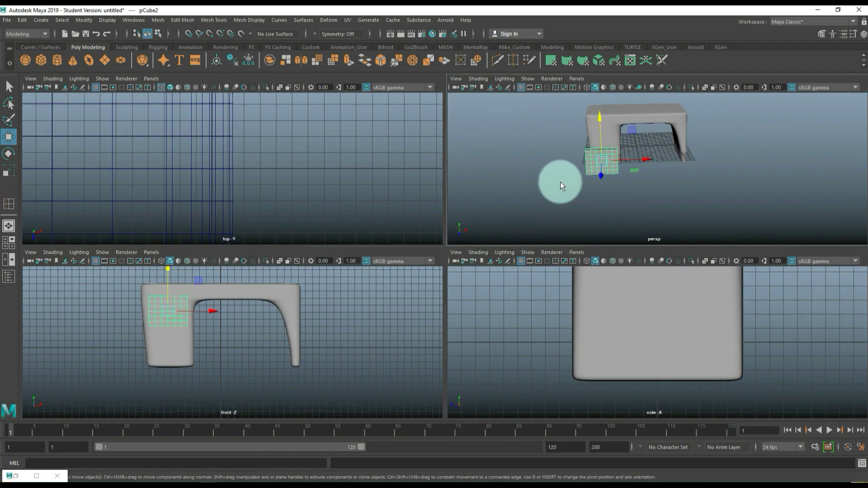
key("space")
key("f")
scroll(485, 222, "down", 5)
left_click_drag(476, 229, 416, 257, "alt")
scroll(416, 260, "down", 3)
left_click_drag(500, 258, 350, 259)
key("f")
scroll(380, 267, "down", 5)
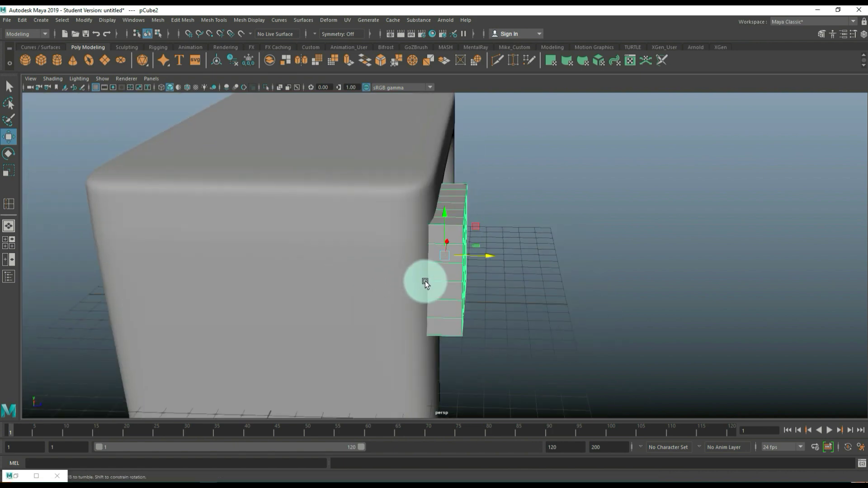
Step: Thin the panel along its depth and shift it slightly further into the front of the wide leg
left_click_drag(426, 280, 389, 286, "alt")
key("r")
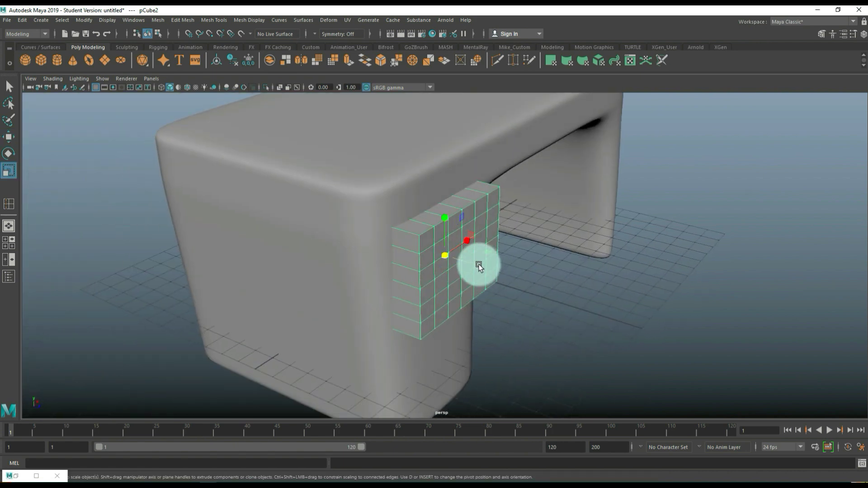
middle_click_drag(479, 261, 457, 266)
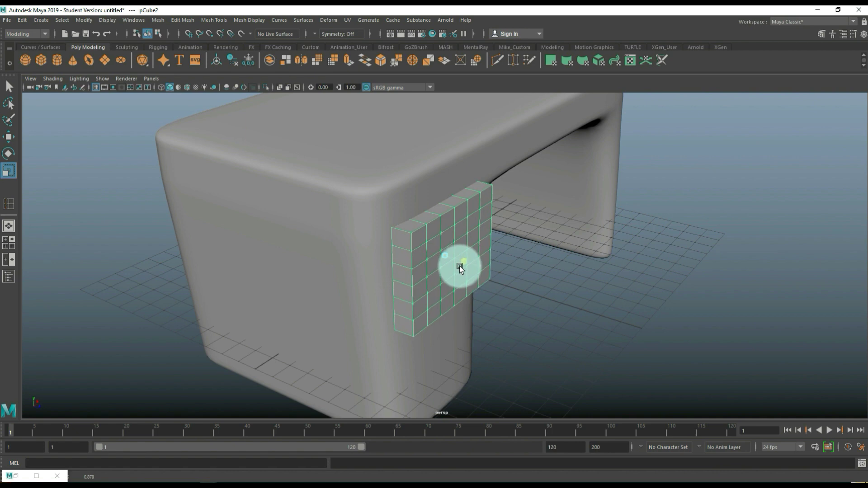
key("w")
middle_click_drag(481, 267, 479, 267)
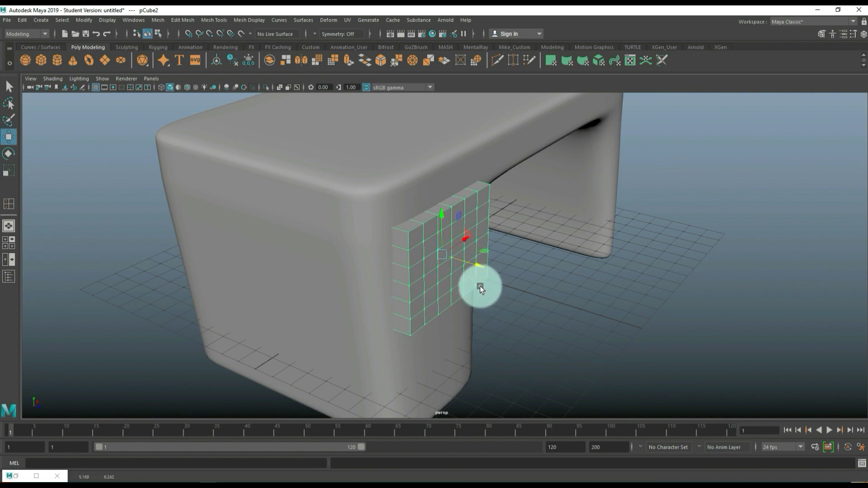
Step: In the front view, soft-select the panel's three middle vertex columns and scale them vertically to bow the top and bottom edges outward
key("3")
left_click_drag(544, 288, 514, 283, "alt")
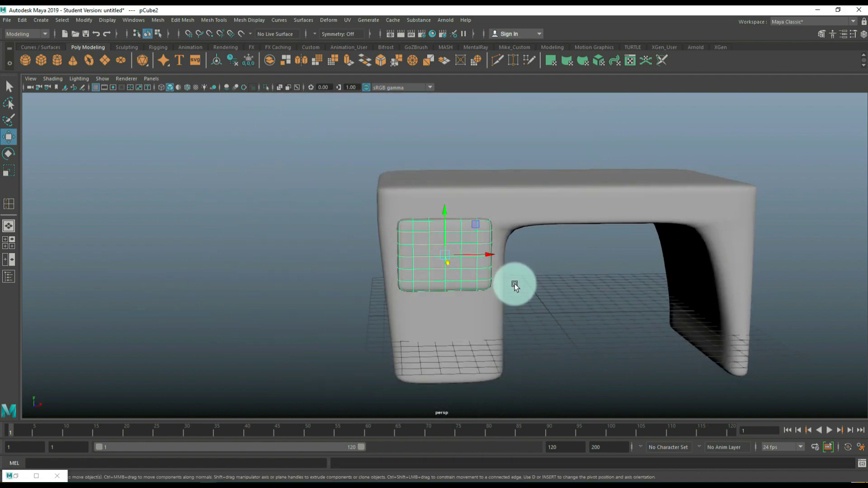
left_click(9, 242)
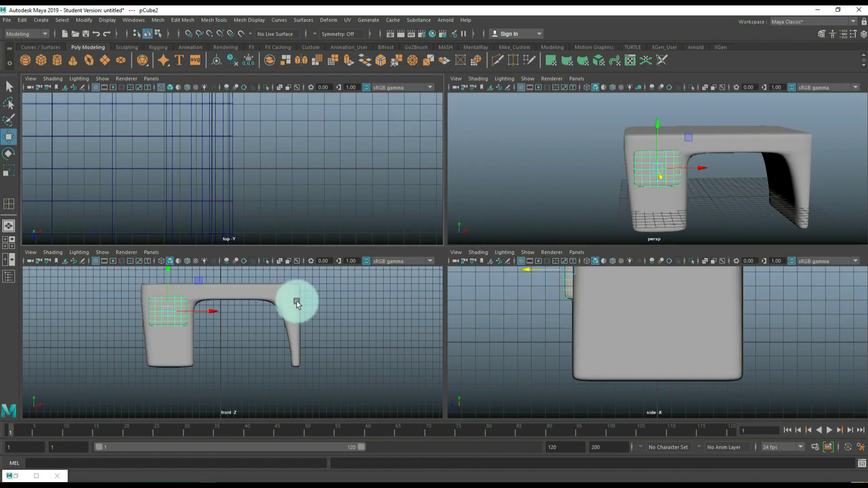
key("space")
scroll(310, 290, "up", 3)
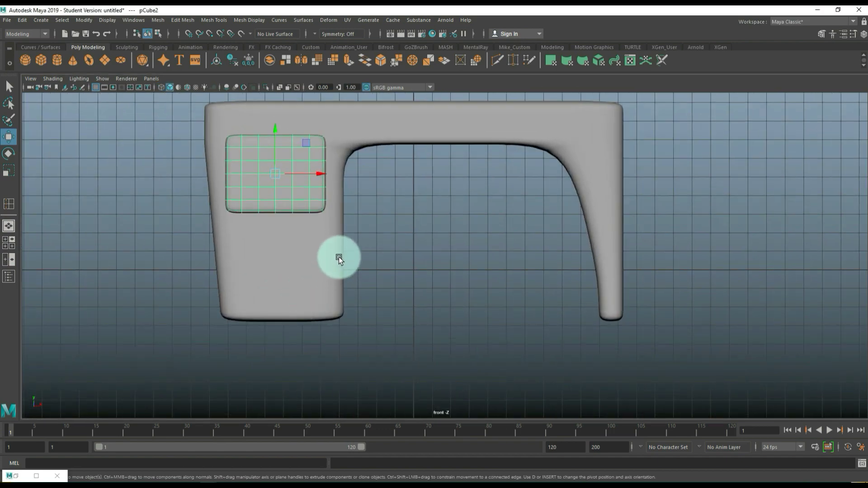
middle_click_drag(338, 256, 425, 327, "alt")
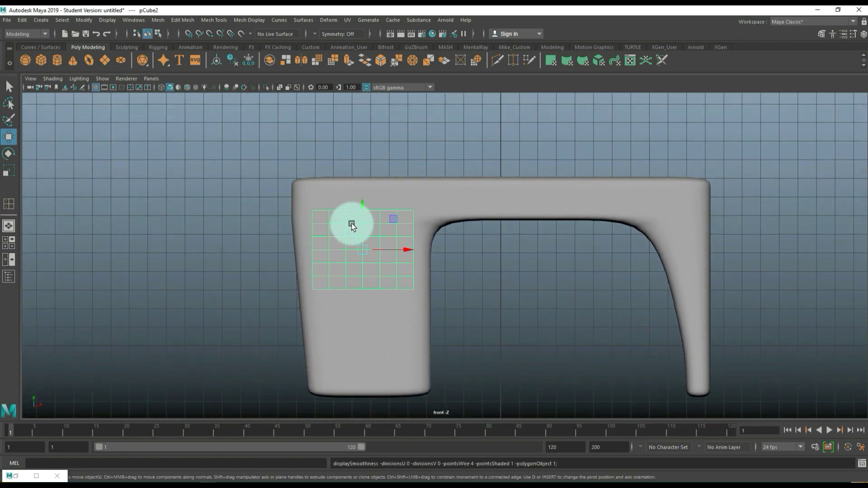
right_click_drag(351, 223, 325, 226)
scroll(362, 258, "up", 3)
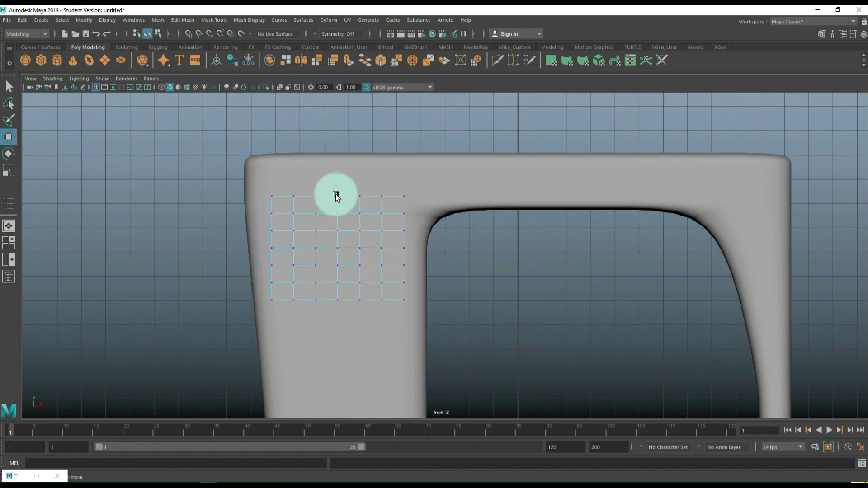
left_click_drag(308, 192, 367, 335)
key("b")
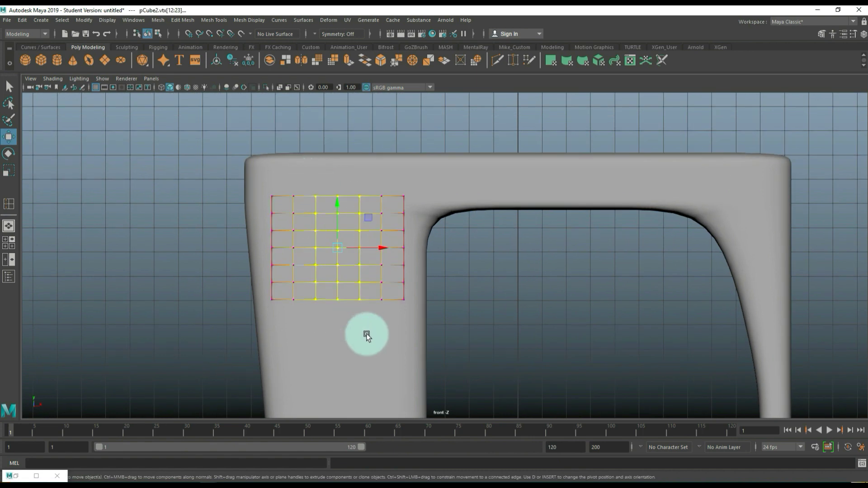
key("r")
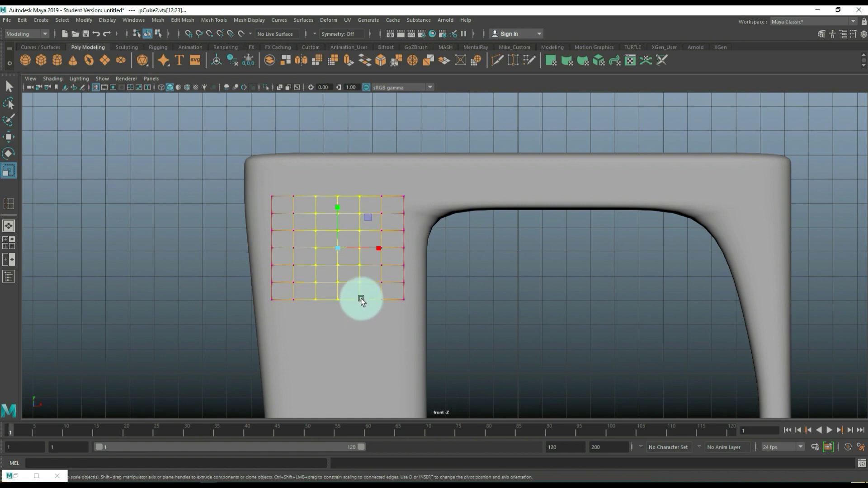
left_click_drag(337, 208, 337, 206)
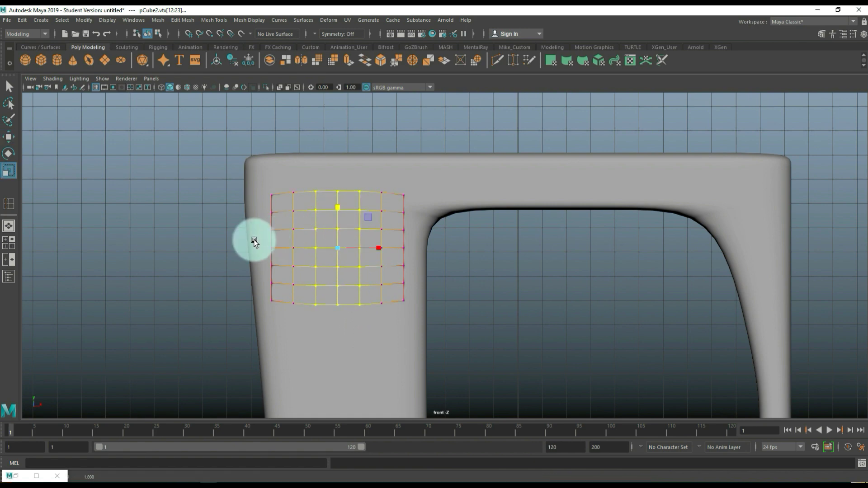
Step: Soft-select the panel's middle vertex row, scale it horizontally to bow the side edges outward, and return to object mode
key("ctrl+z")
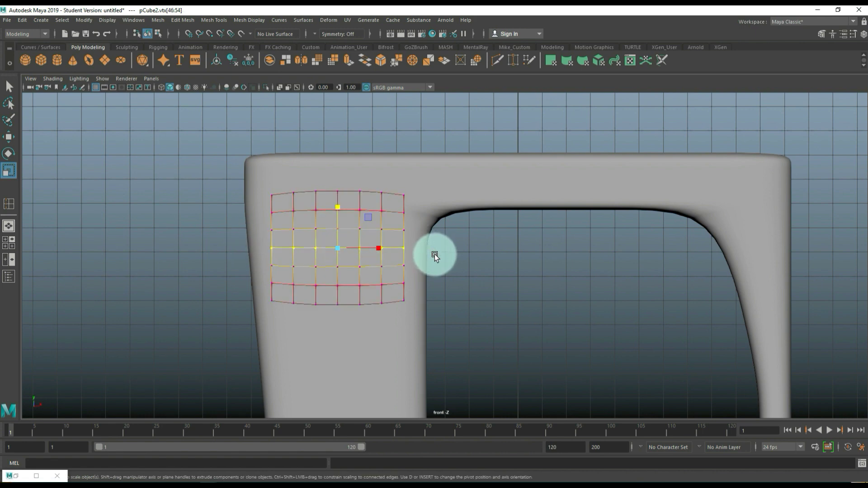
left_click_drag(359, 266, 385, 249)
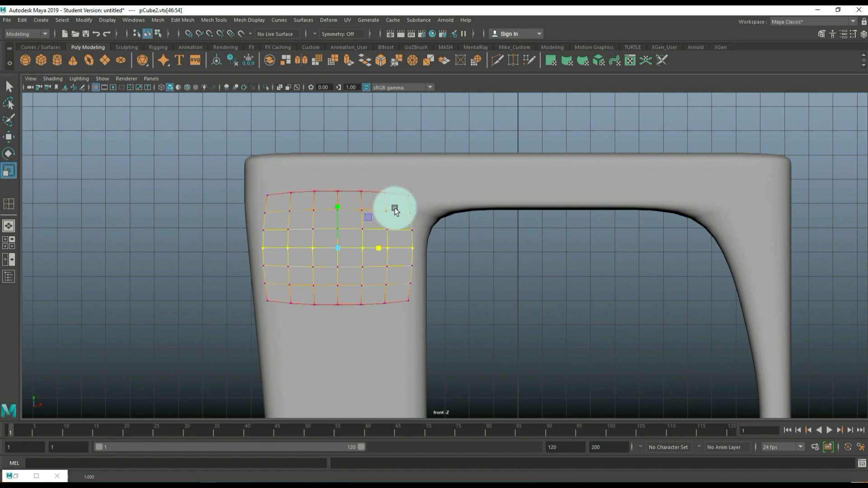
right_click_drag(394, 208, 418, 197)
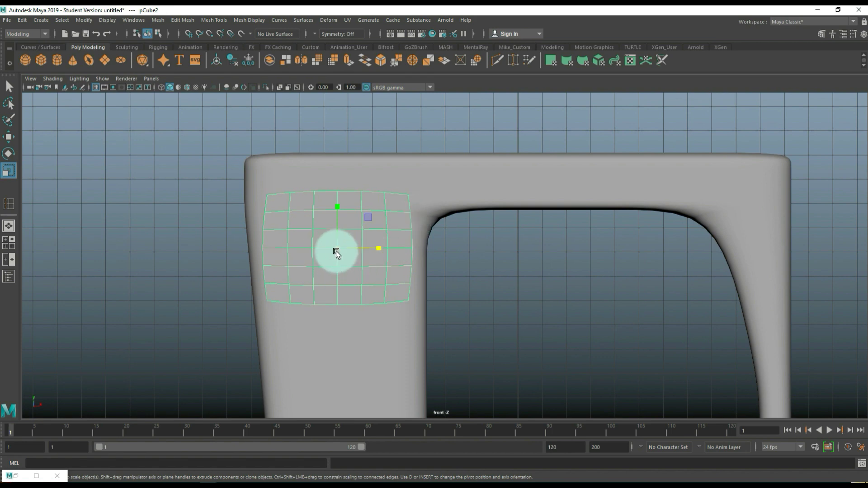
Step: Scale the whole panel down slightly and check it with smooth preview in the perspective view
left_click_drag(337, 250, 329, 252)
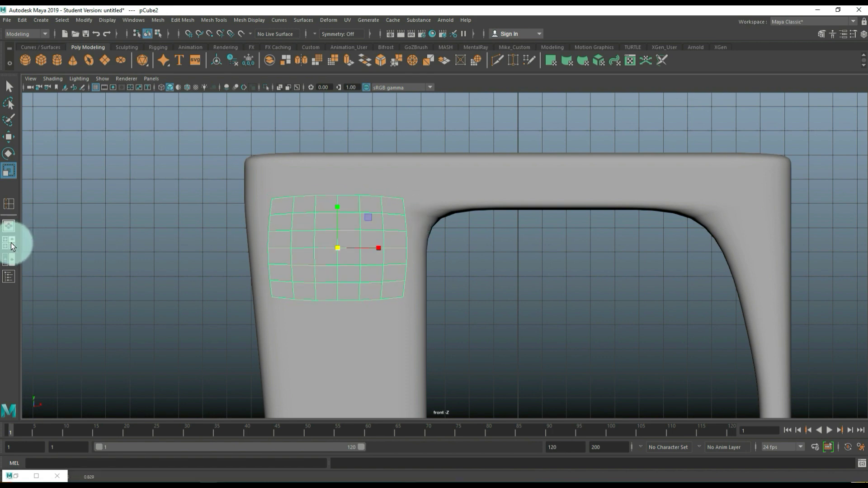
left_click(12, 244)
left_click(570, 203)
key("space")
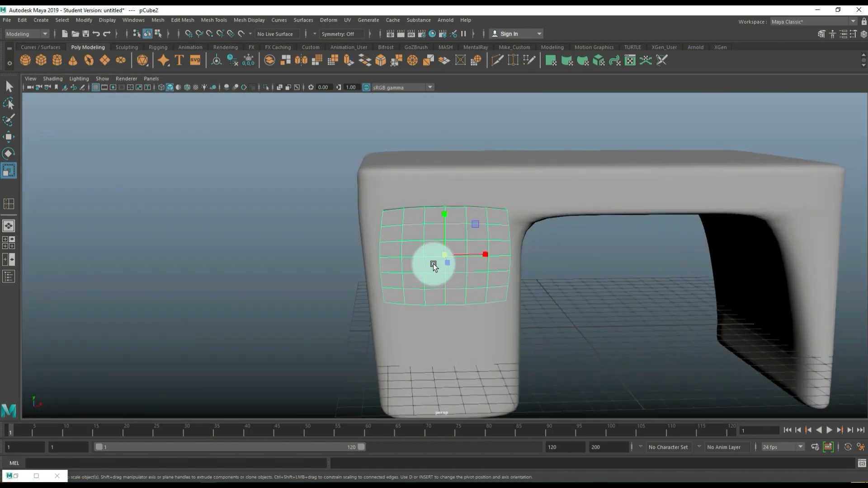
key("f")
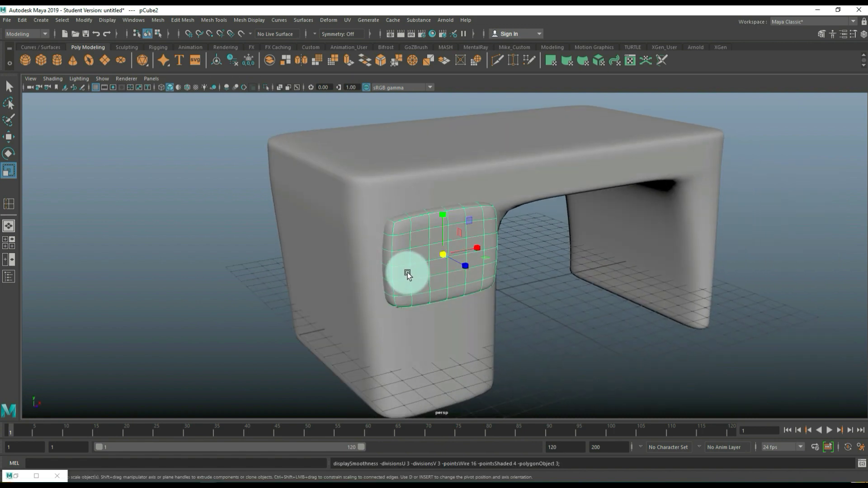
left_click_drag(415, 275, 533, 295, "alt")
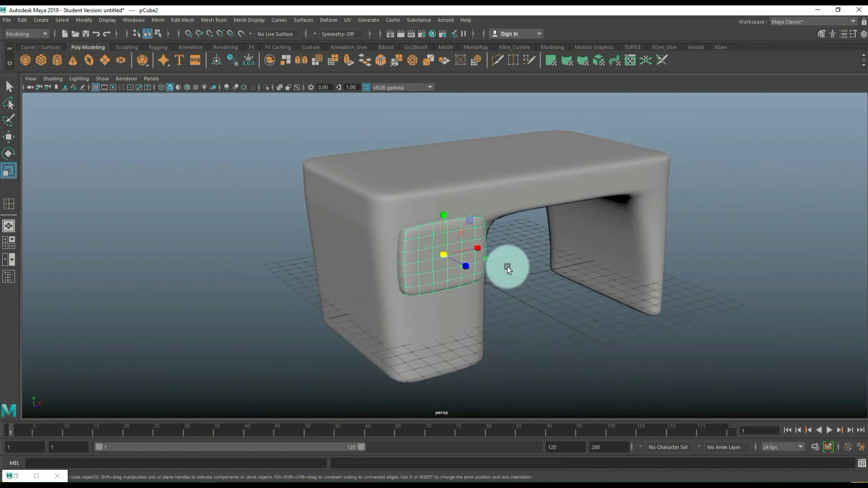
Step: Turn off the panel's smooth preview and apply the Smooth operation to its mesh
key("1")
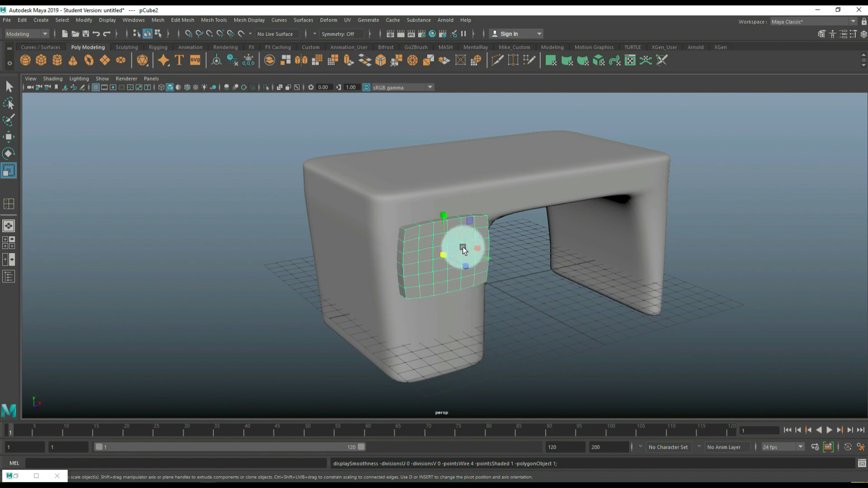
left_click(160, 21)
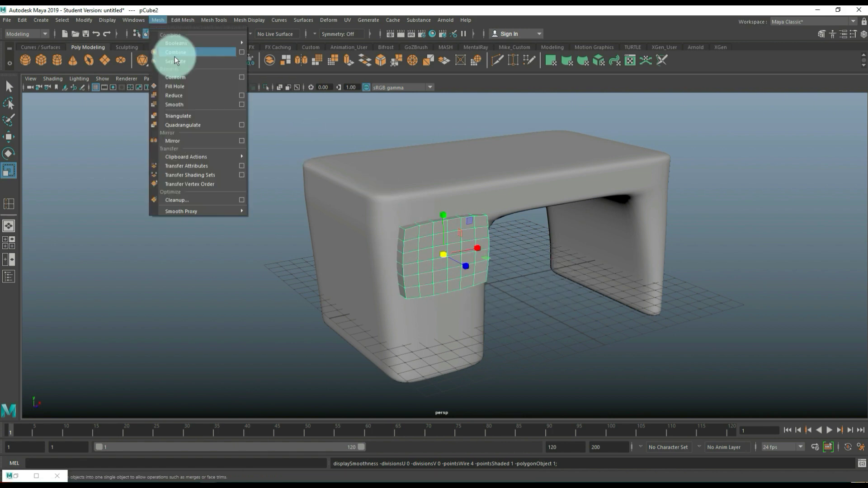
left_click(195, 103)
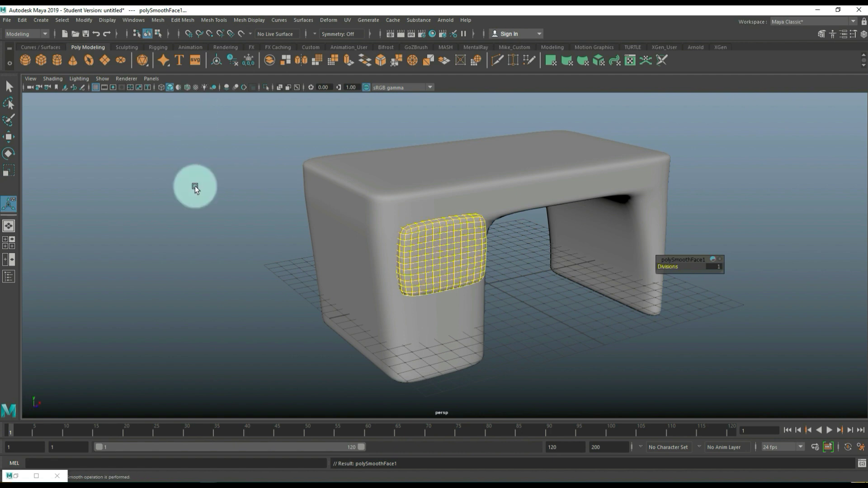
left_click(178, 205)
left_click(420, 248)
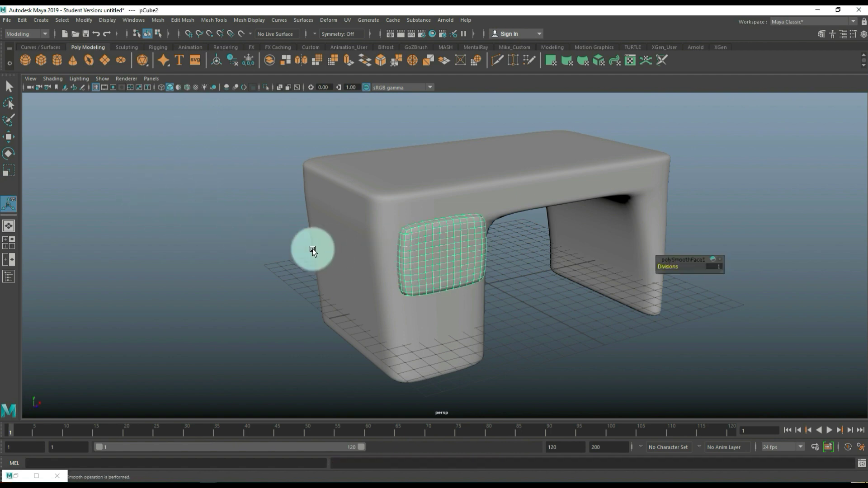
Step: Duplicate the smoothed panel and place the copy on the lower part of the wide leg, rotated -90 degrees to stand upright
scroll(197, 246, "down", 2)
left_click_drag(484, 261, 143, 209, "alt")
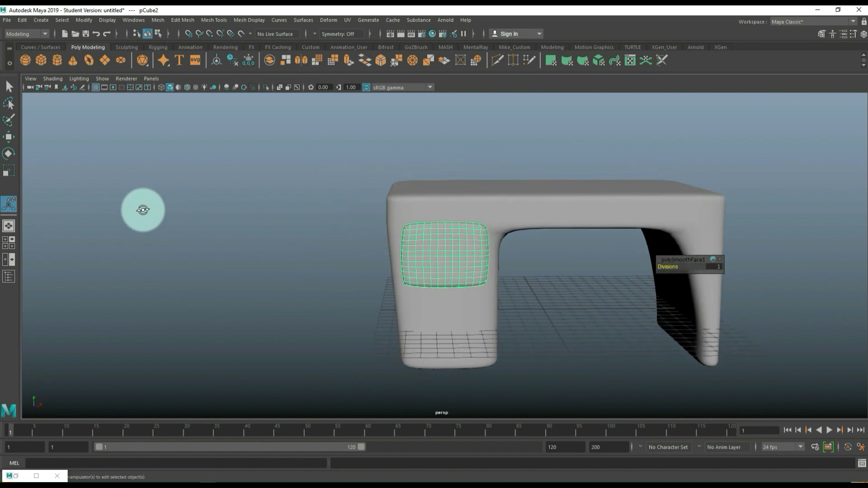
key("ctrl+d")
key("w")
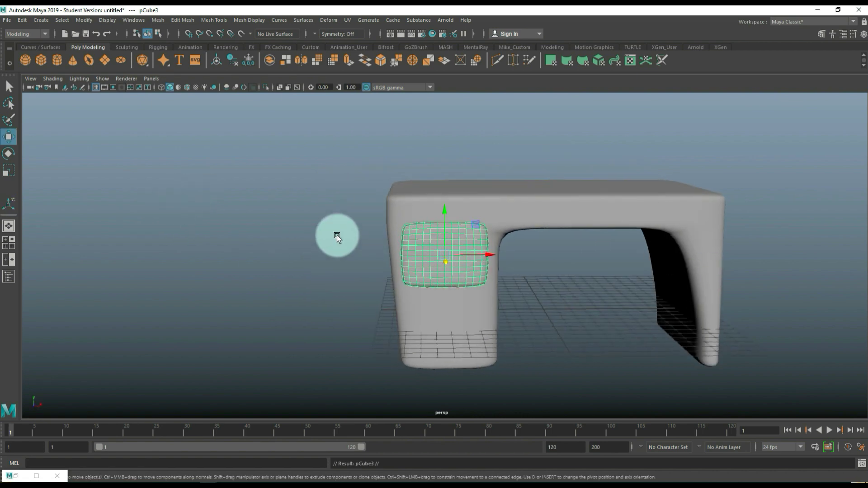
left_click_drag(445, 213, 463, 287)
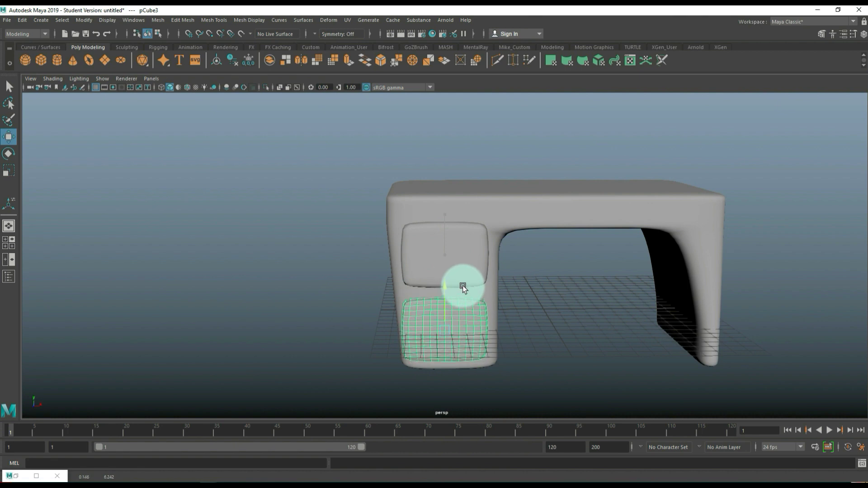
key("e")
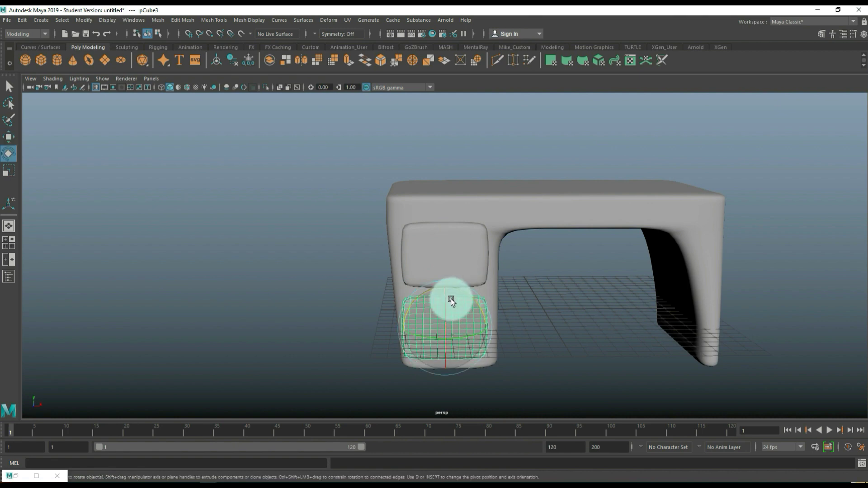
left_click_drag(453, 292, 509, 326)
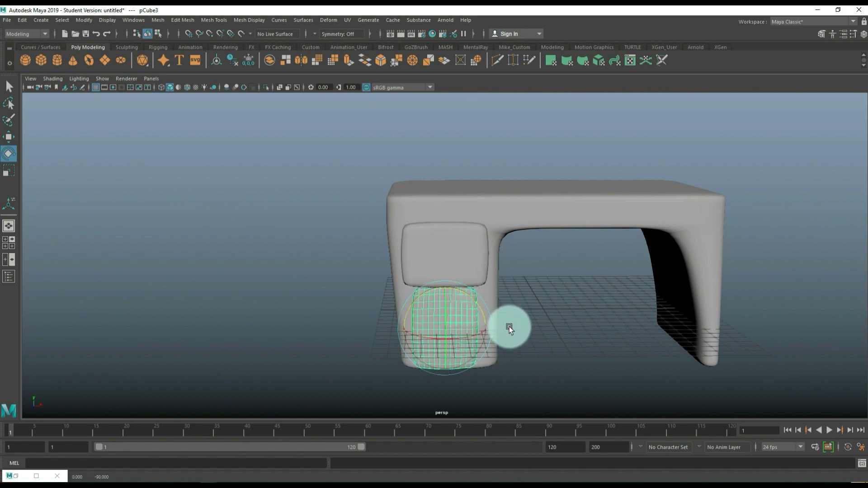
Step: In the front view, scale the lower panel down uniformly and shift it toward the inner edge of the wide leg
left_click(9, 242)
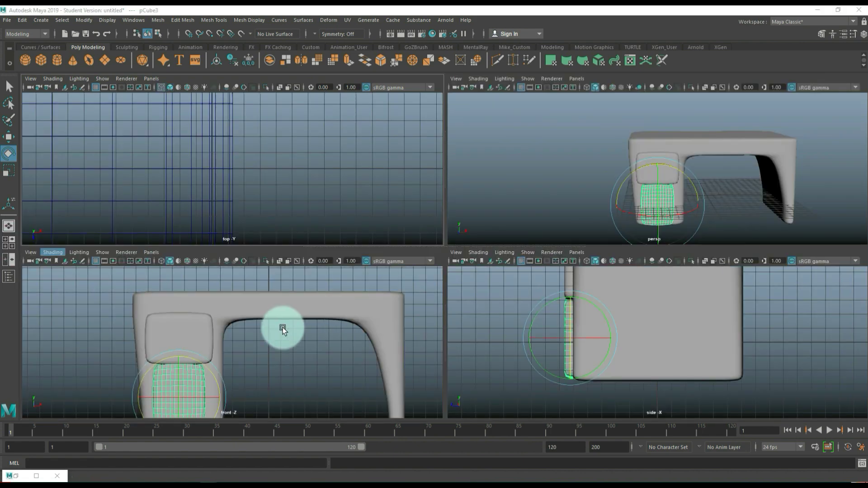
key("space")
scroll(333, 330, "down", 3)
key("r")
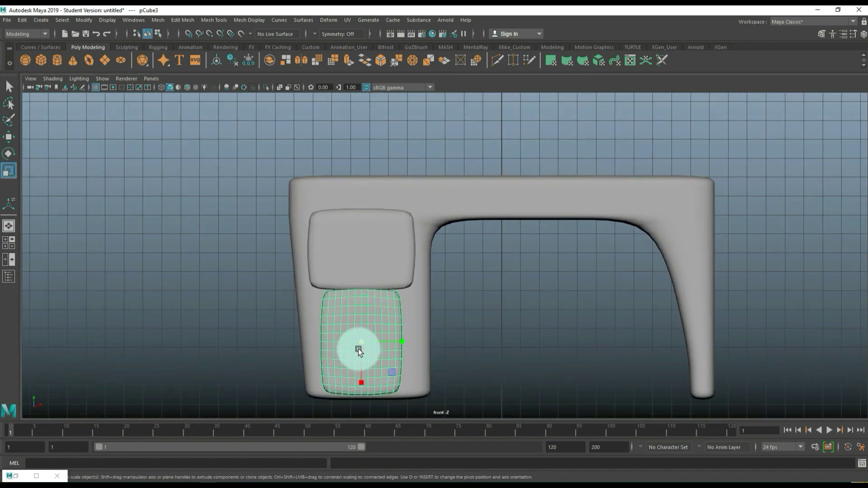
left_click_drag(352, 347, 348, 344)
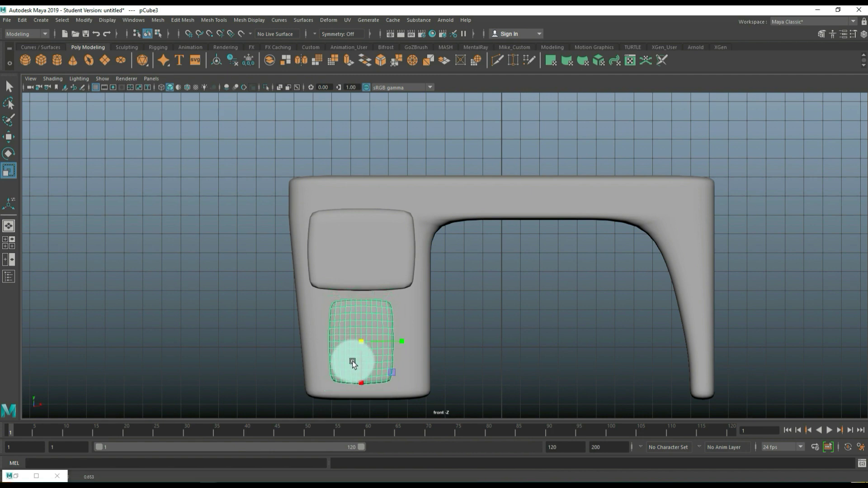
key("w")
left_click_drag(405, 345, 422, 343)
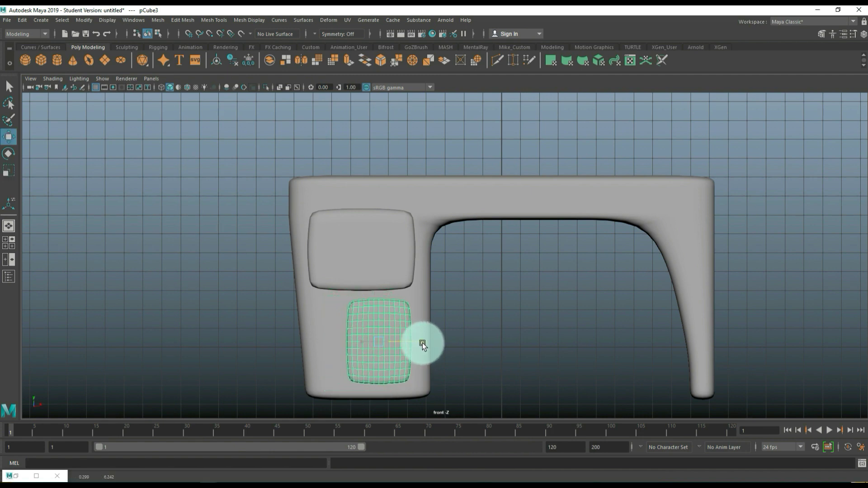
Step: Scale the upper panel down uniformly and raise it slightly on the wide leg
left_click(394, 262)
key("r")
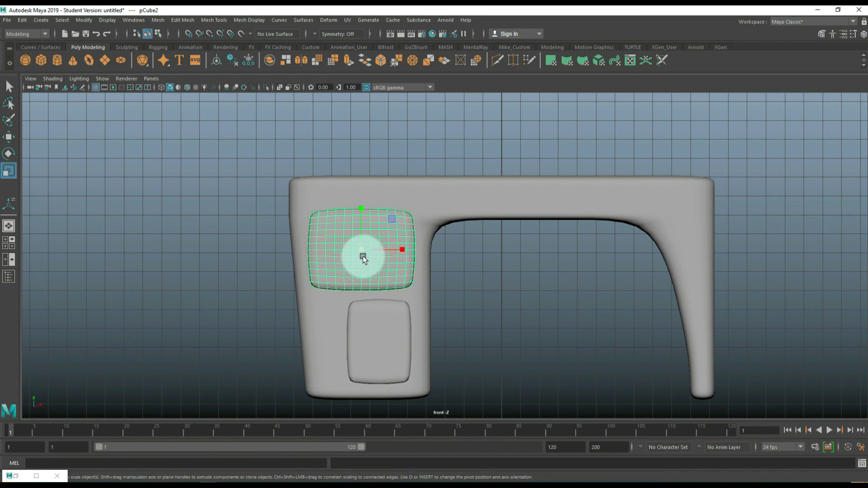
left_click_drag(363, 251, 351, 252)
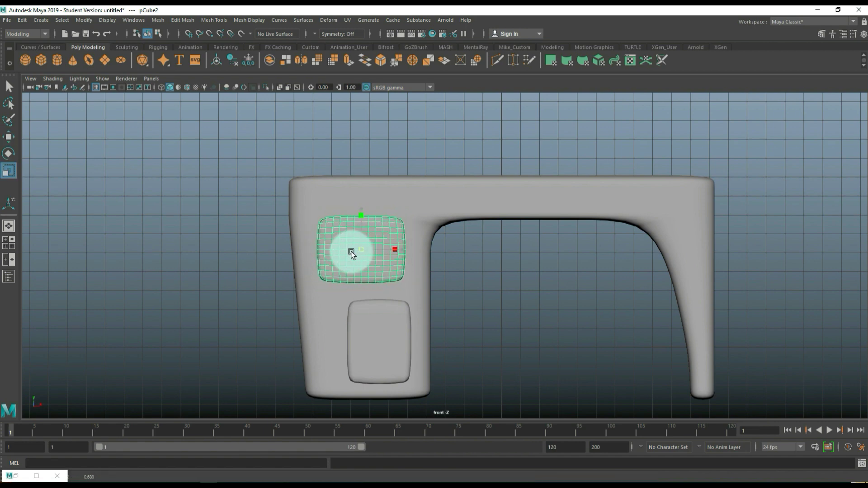
key("w")
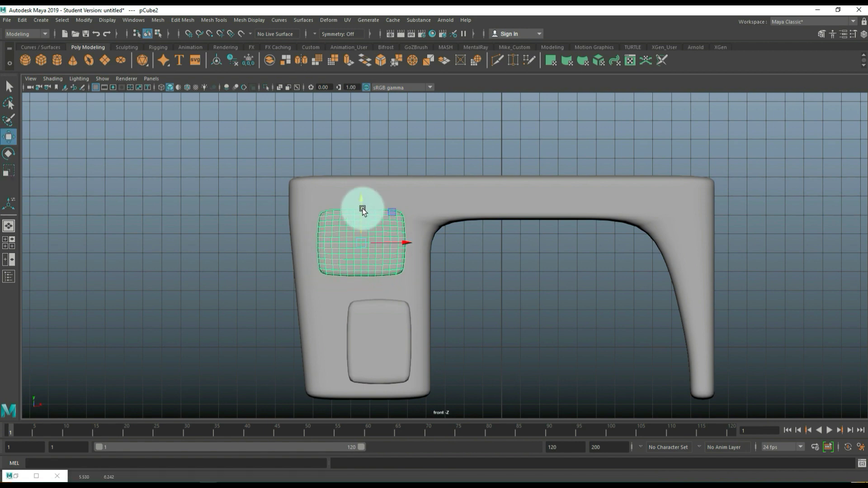
Step: Move the lower panel up closer to the upper one and slightly back toward the leg's centre
left_click(378, 314)
left_click_drag(382, 308, 382, 299)
left_click_drag(422, 338, 413, 337)
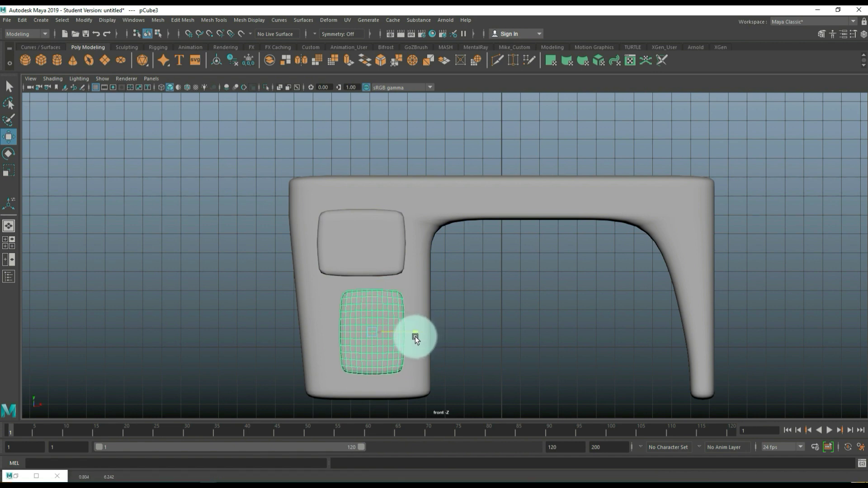
left_click(10, 242)
key("space")
left_click_drag(415, 252, 568, 256, "alt")
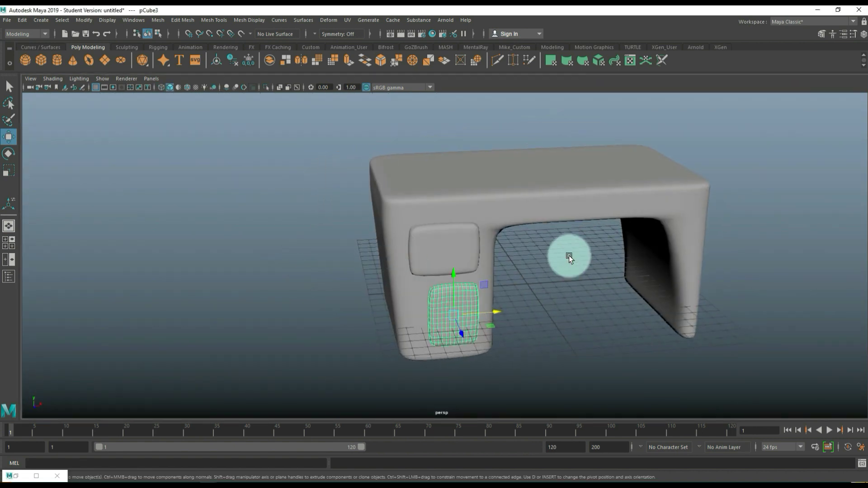
mouse_move(346, 268)
left_mouse_down("alt")
mouse_move(329, 267)
mouse_move(345, 261)
left_mouse_up("alt")
left_click(368, 236)
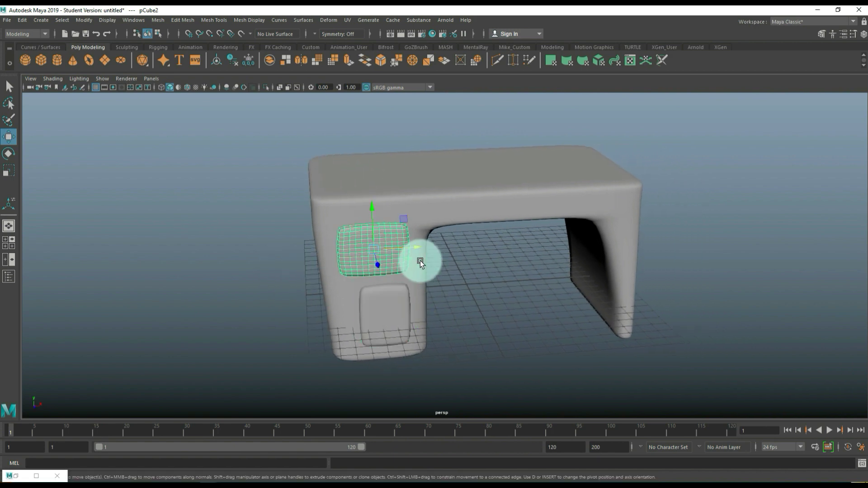
left_click_drag(420, 262, 515, 168)
left_click(8, 242)
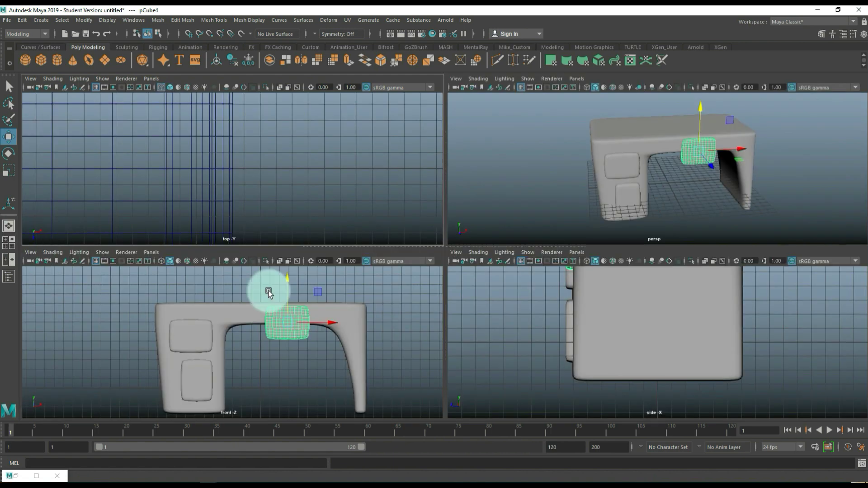
key("space")
key("r")
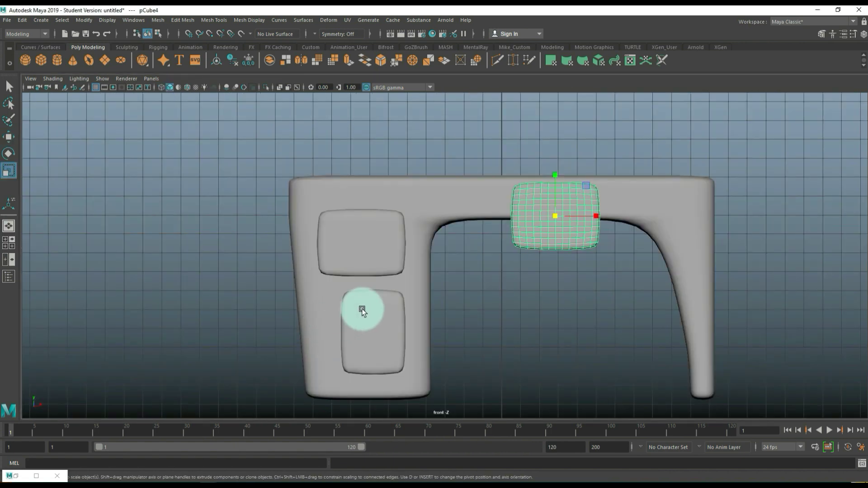
left_click_drag(557, 179, 557, 159)
key("w")
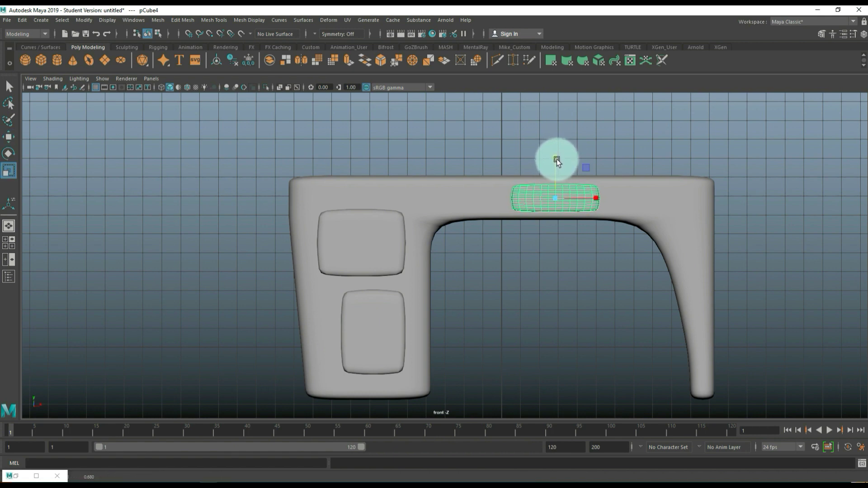
left_click_drag(597, 199, 593, 197)
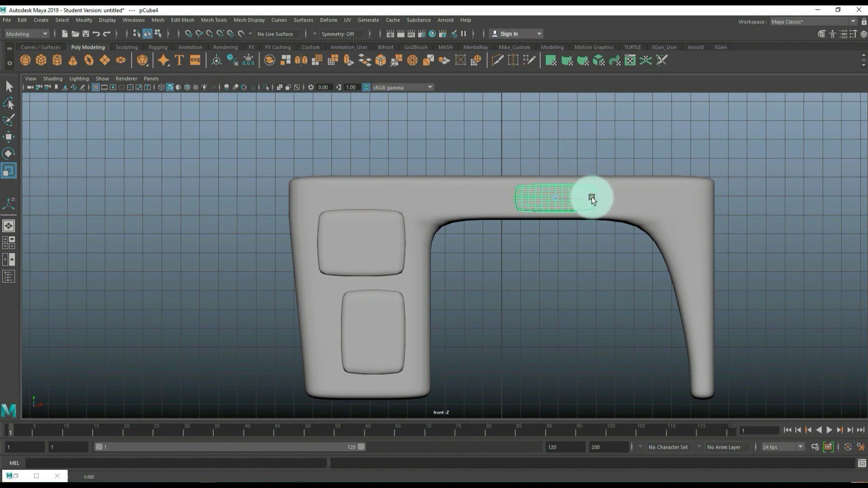
left_click(585, 202)
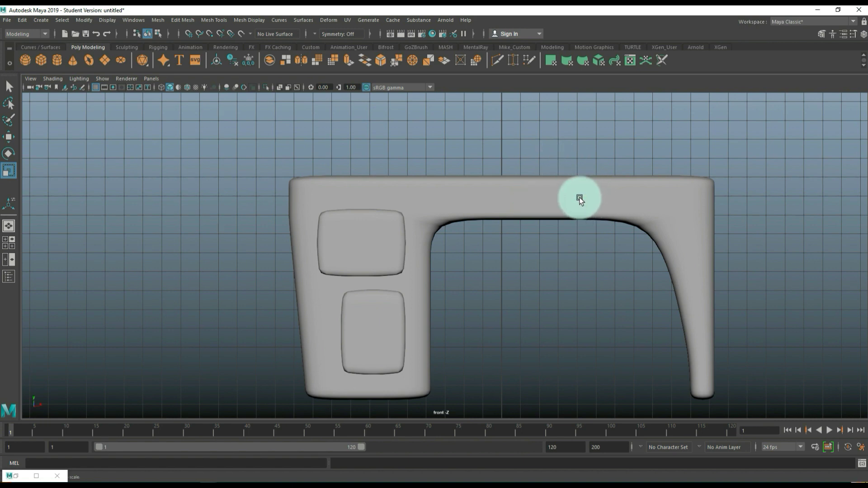
Step: Create a polygon cube and raise it in the front view to the tabletop's front edge, displayed in wireframe
left_click(45, 64)
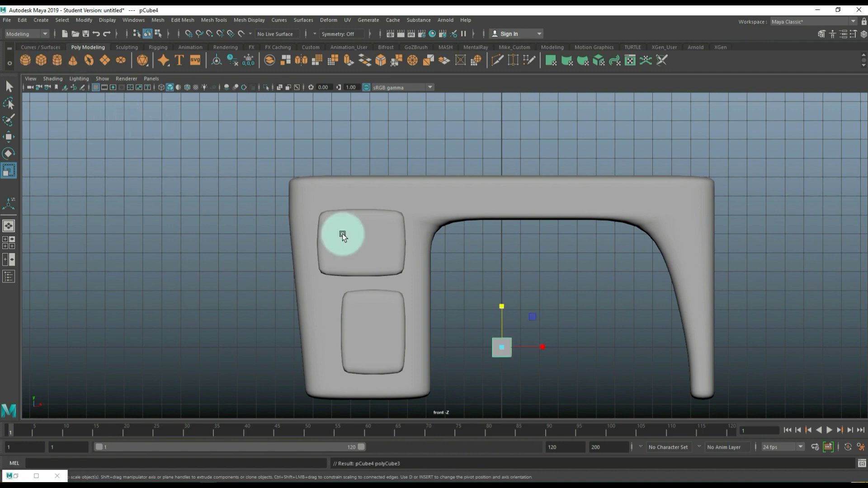
key("w")
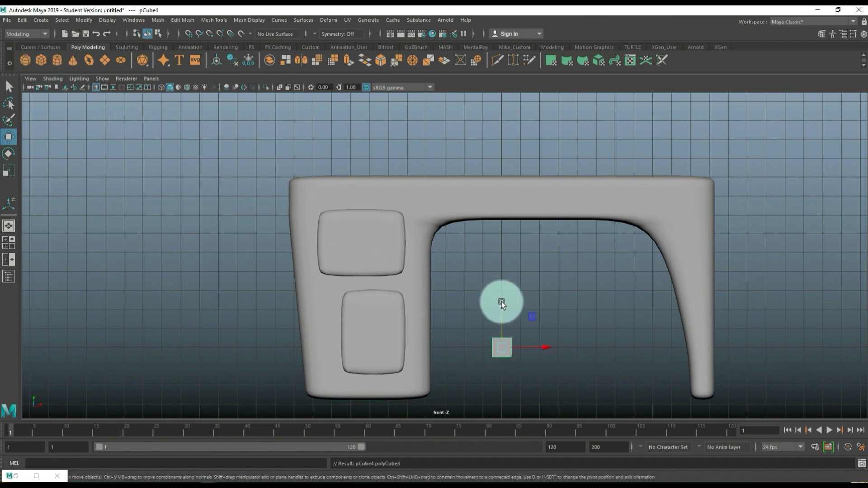
left_click_drag(501, 302, 515, 159)
key("4")
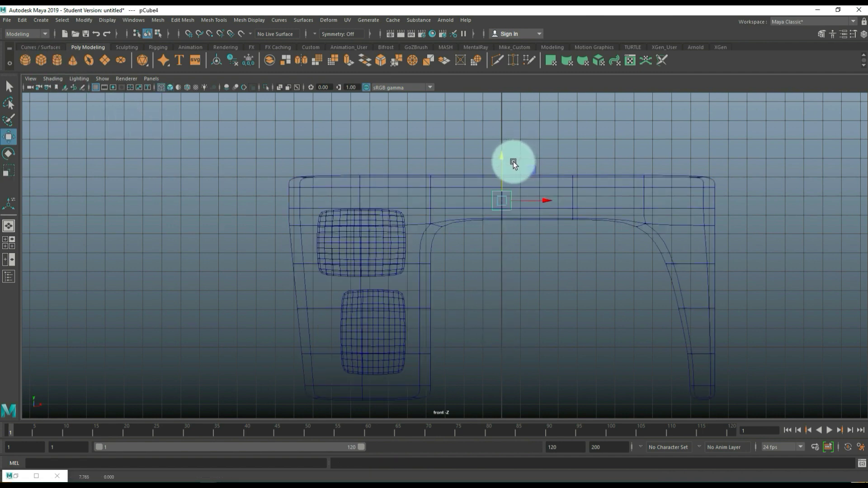
Step: Scale the cube into a long horizontal bar, slightly taller than before, and shift it along the tabletop edge toward the slim leg
key("r")
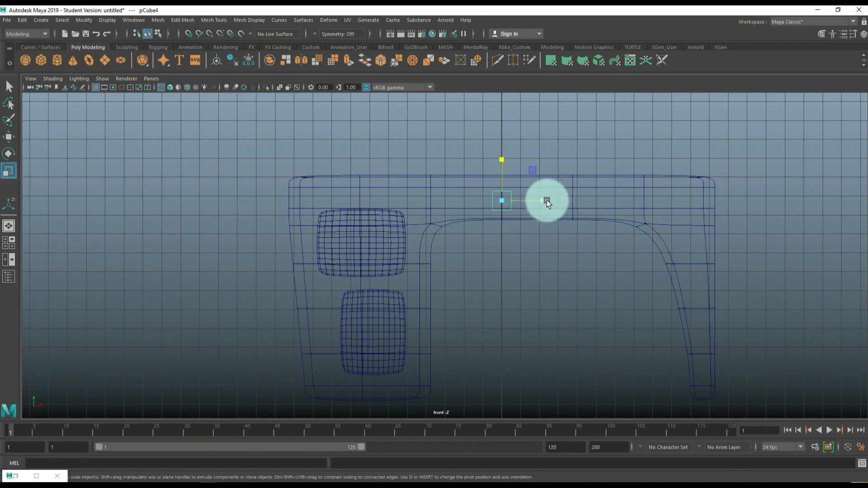
left_click_drag(547, 200, 616, 207)
left_click_drag(547, 200, 568, 200)
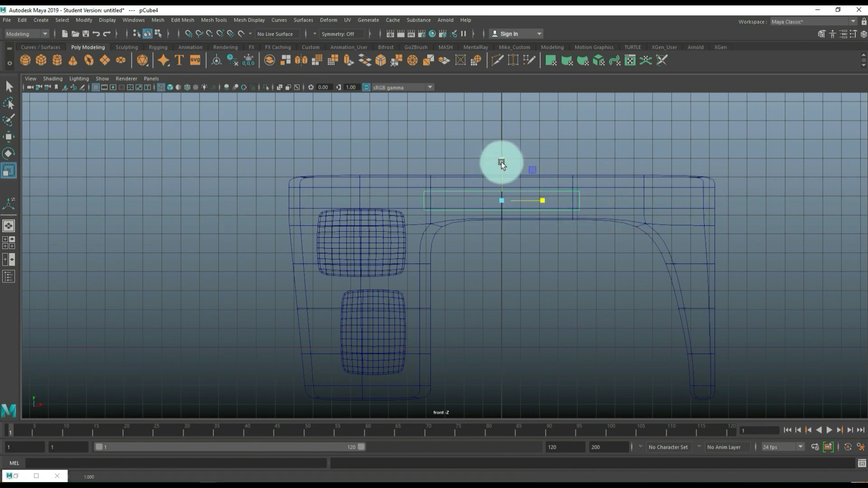
left_click_drag(500, 161, 503, 151)
key("w")
left_click_drag(549, 195, 587, 201)
Step: In the perspective view, move the bar forward along its depth axis until it sits in front of the tabletop's front edge
left_click(8, 243)
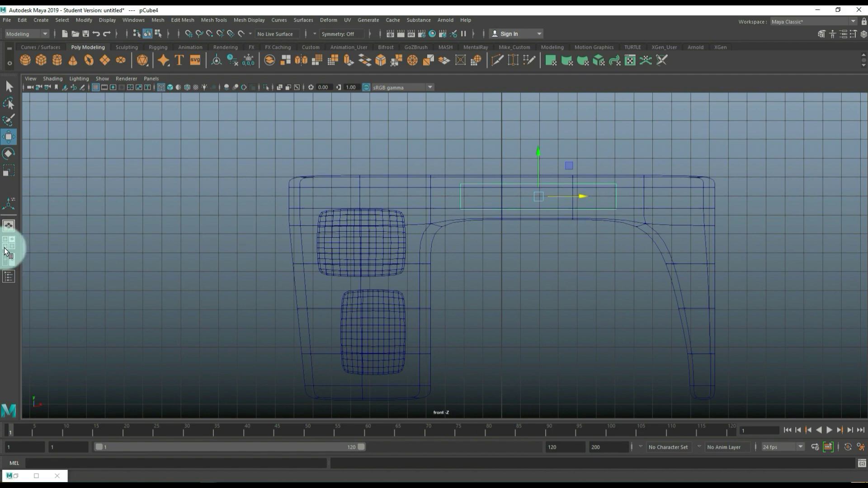
key("space")
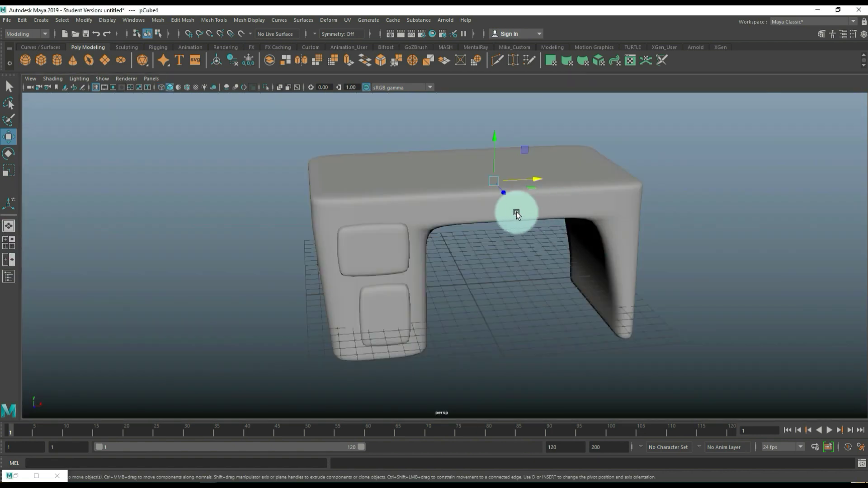
left_click_drag(508, 194, 531, 237)
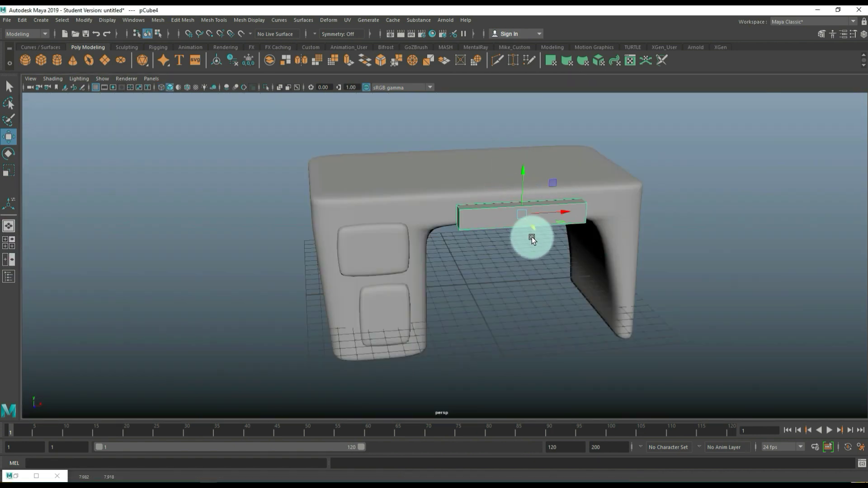
Step: Delete the bar's hidden back face, the one facing the table
key("f")
left_click_drag(456, 245, 566, 245, "alt")
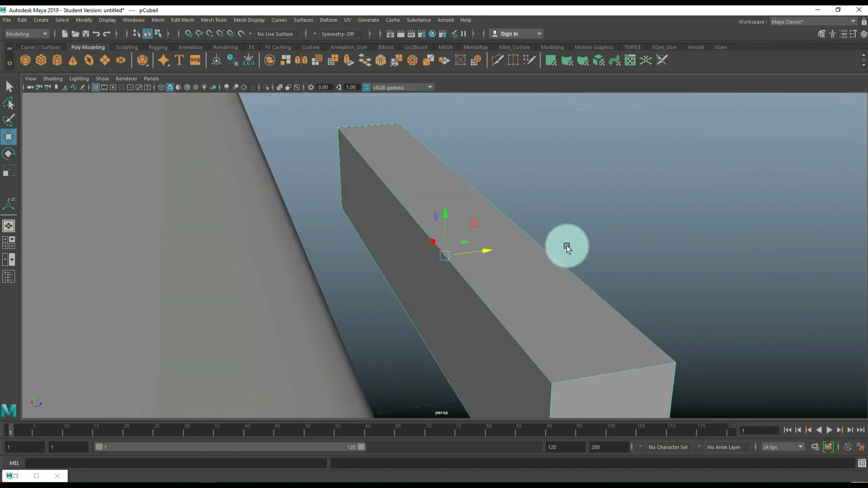
right_click_drag(408, 251, 410, 260)
left_click(411, 259)
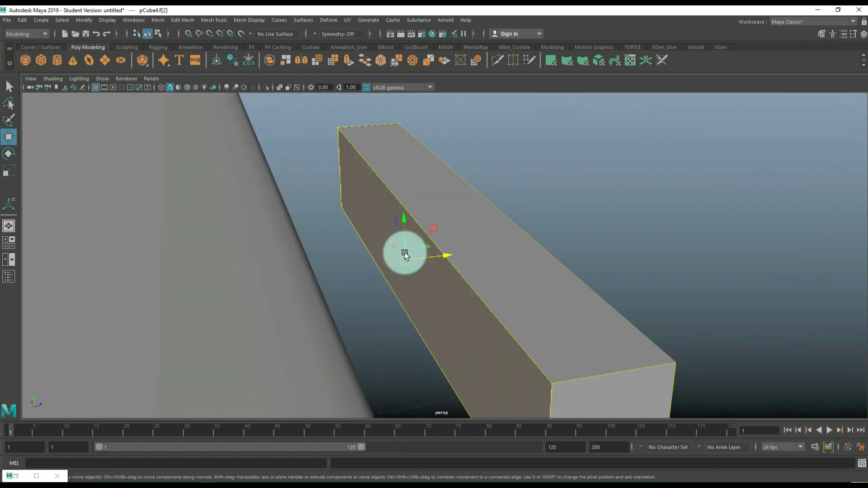
key("Delete")
Step: Insert five evenly spaced vertical edge loops across the bar's length with the Insert Edge Loop tool
scroll(468, 251, "down", 5)
left_click_drag(471, 252, 494, 264, "alt")
scroll(495, 264, "up", 2)
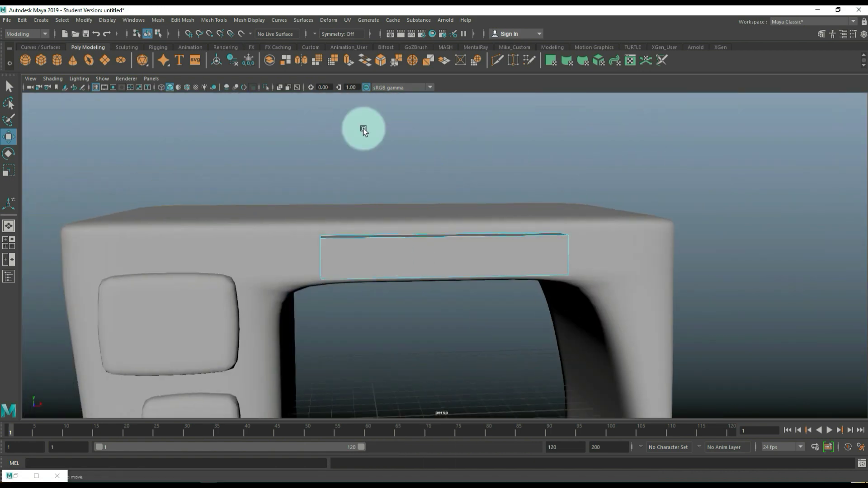
left_click(245, 19)
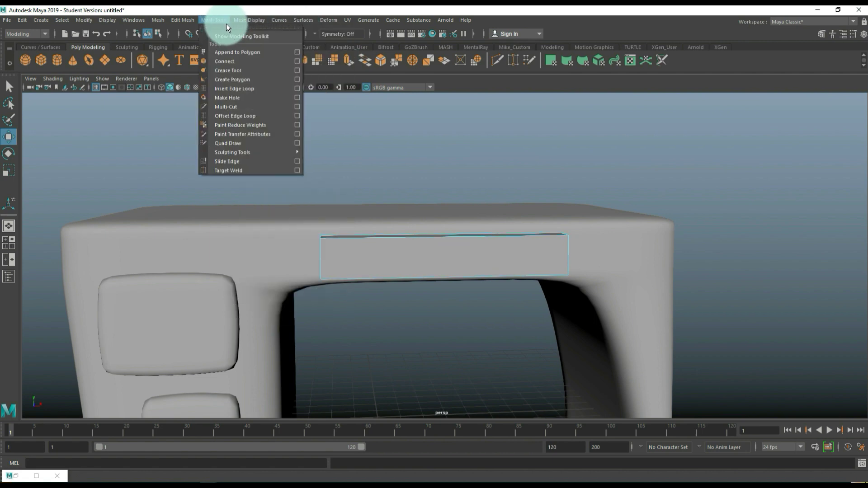
left_click(273, 88)
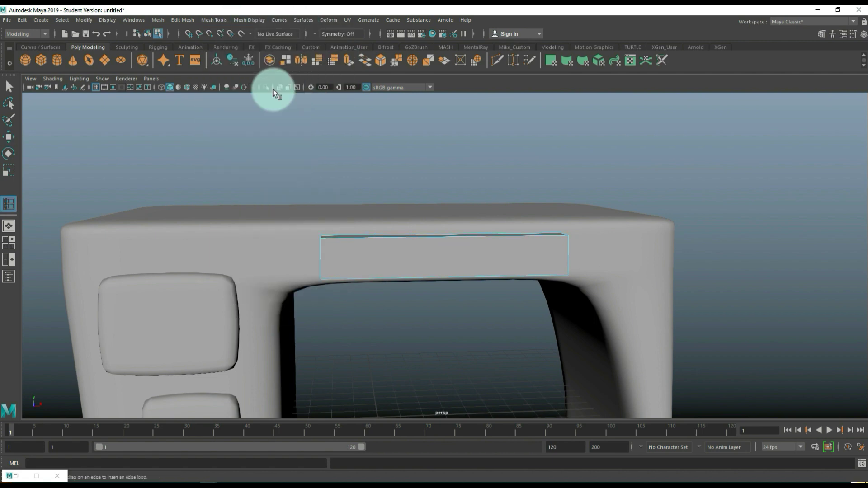
left_click(406, 237)
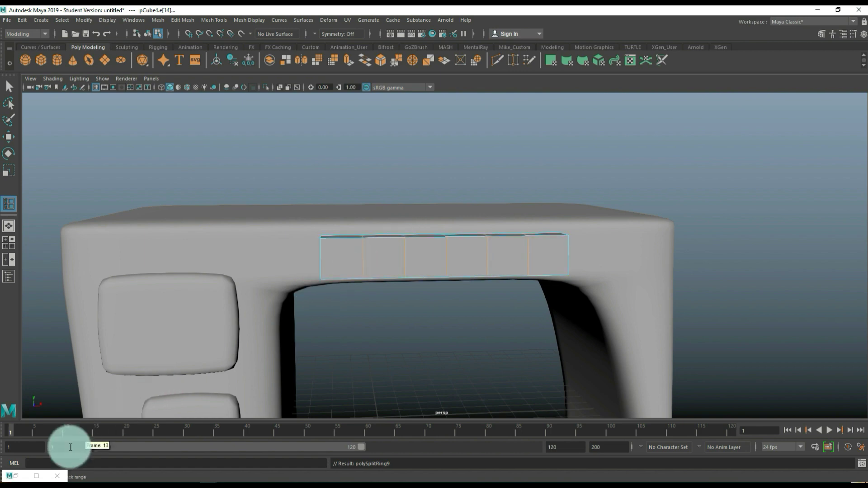
Step: Set the Insert Edge Loop tool to 3 multiple edge loops and insert them horizontally along the bar
left_click(188, 20)
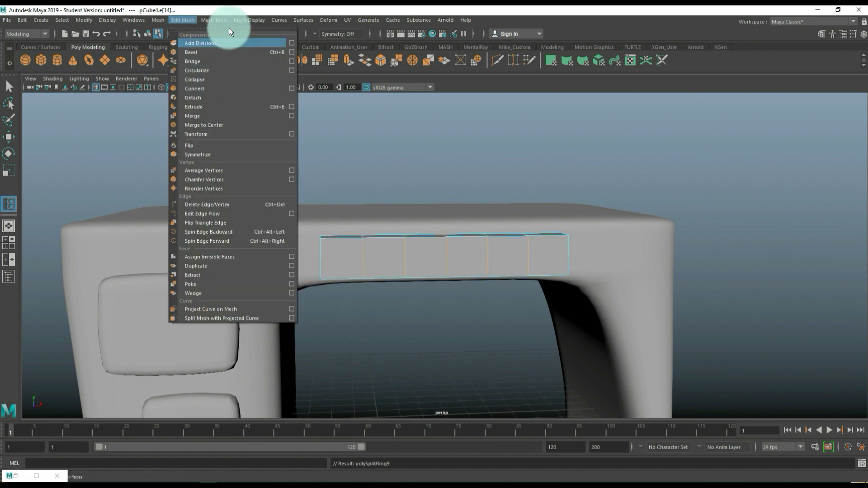
mouse_move(218, 21)
left_click(297, 89)
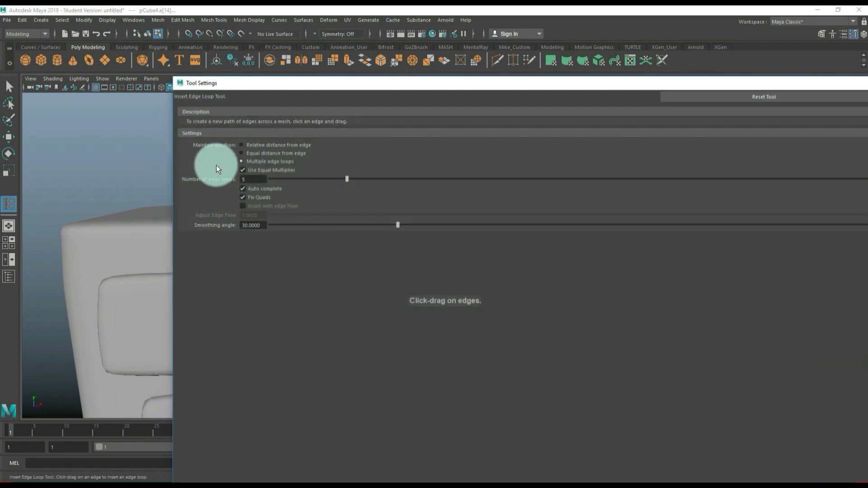
left_click(241, 153)
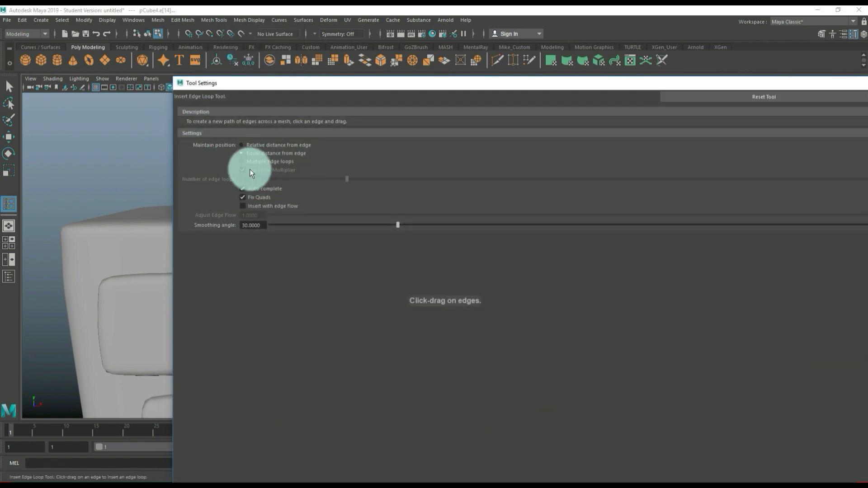
left_click(240, 162)
left_click(198, 181)
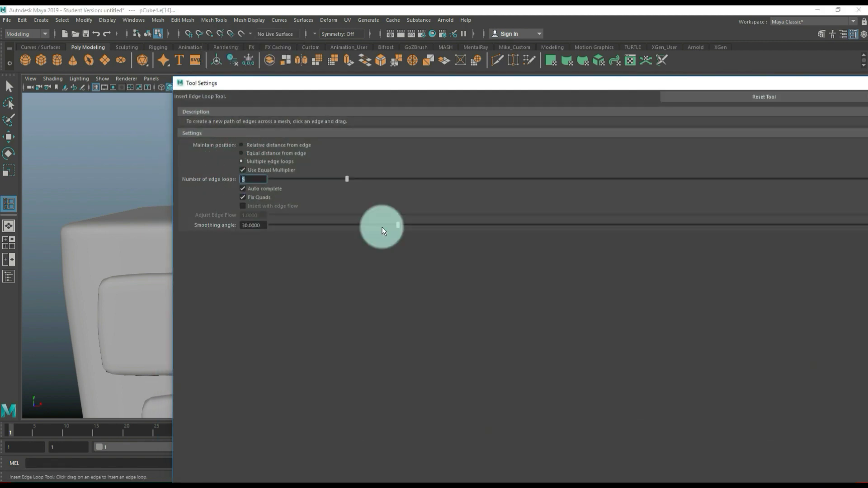
type("3")
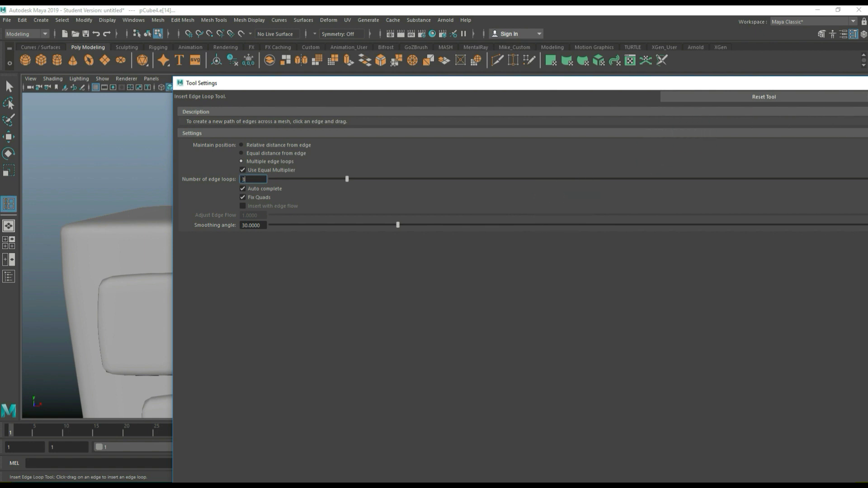
left_click(798, 130)
left_click(368, 248)
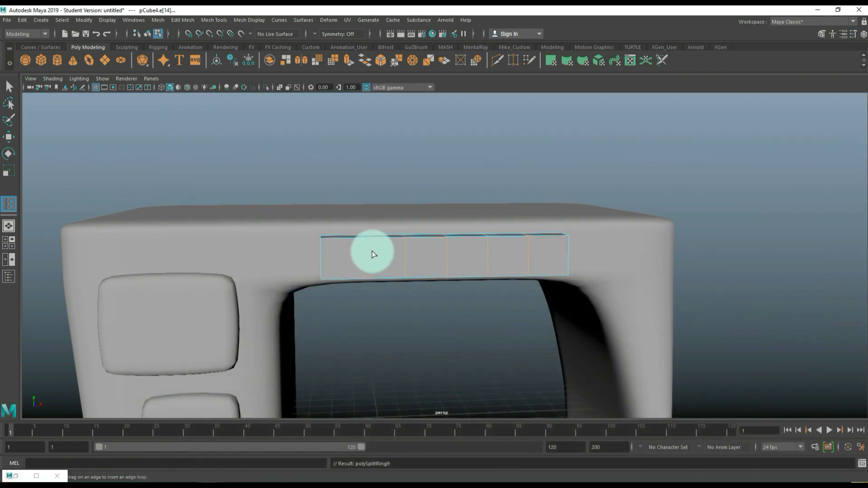
left_click(320, 258)
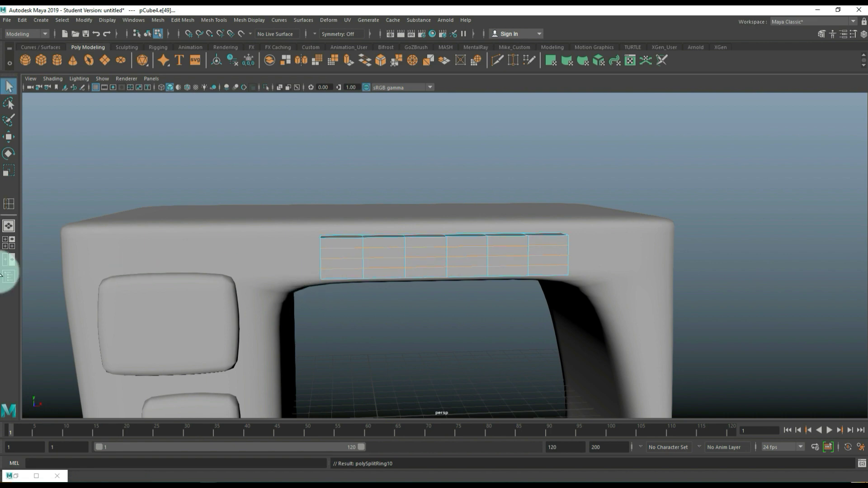
Step: In the front view, select the bar's middle horizontal row of vertices and turn on soft selection
left_click(8, 226)
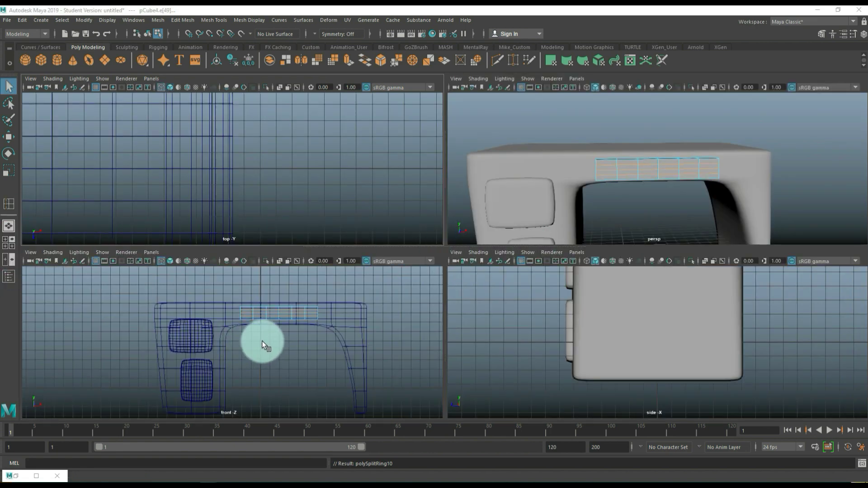
key("space")
middle_click_drag(529, 247, 427, 252, "alt")
right_click_drag(416, 233, 381, 232)
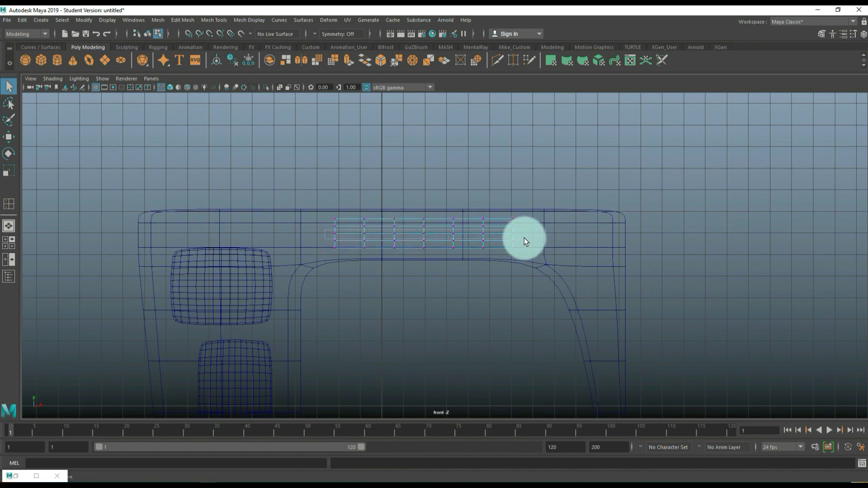
left_click_drag(524, 237, 525, 237)
key("b")
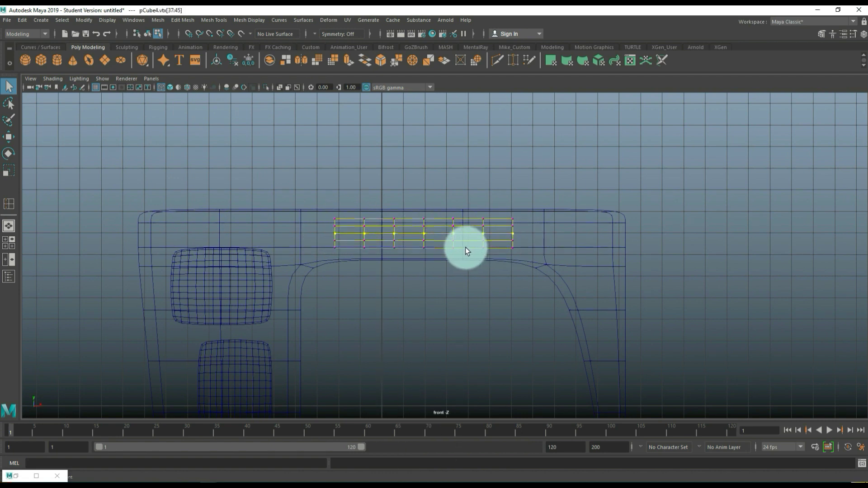
key("r")
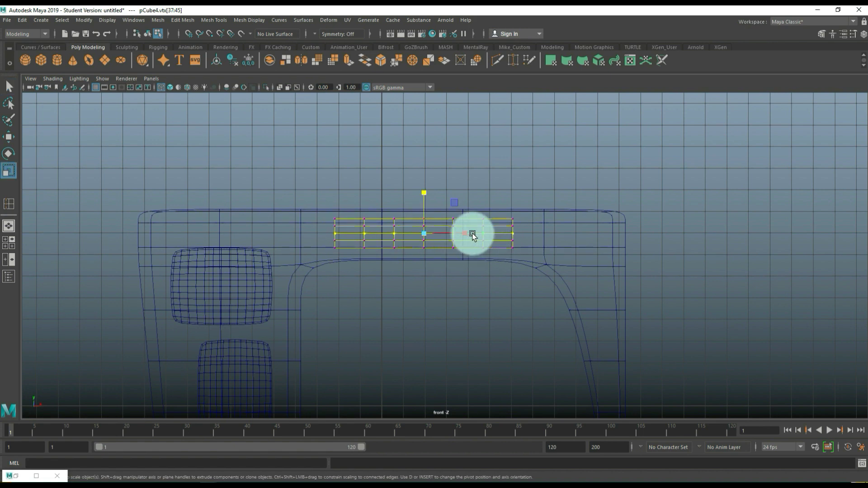
left_click_drag(467, 234, 488, 236)
key("ctrl+z")
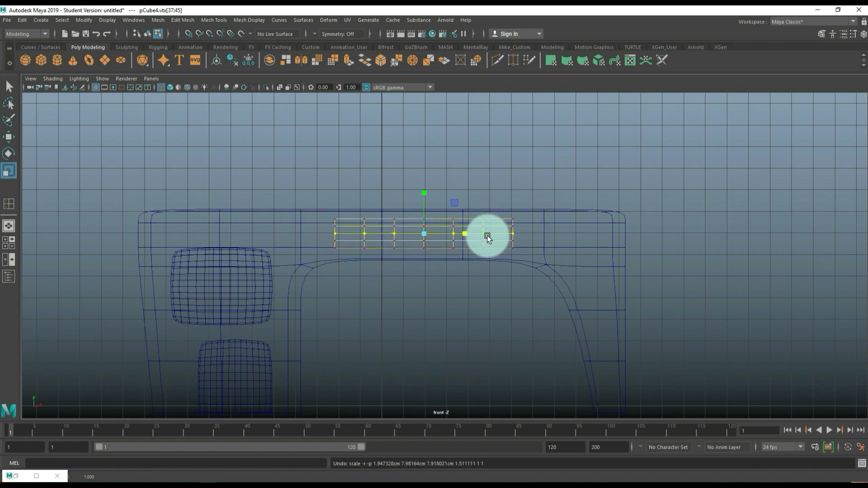
Step: Reduce the soft selection falloff and scale the middle row of vertices slightly outward horizontally to bulge the bar's ends
left_click_drag(500, 238, 254, 253)
key("ctrl+z")
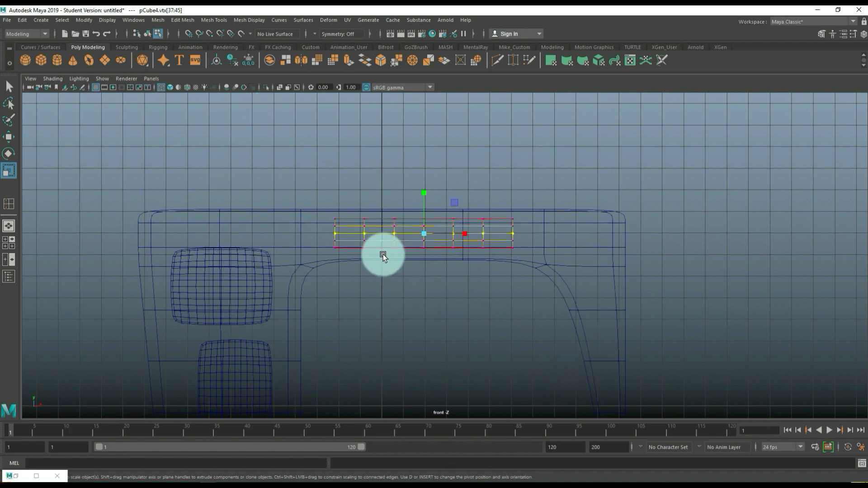
left_click_drag(465, 232, 468, 234)
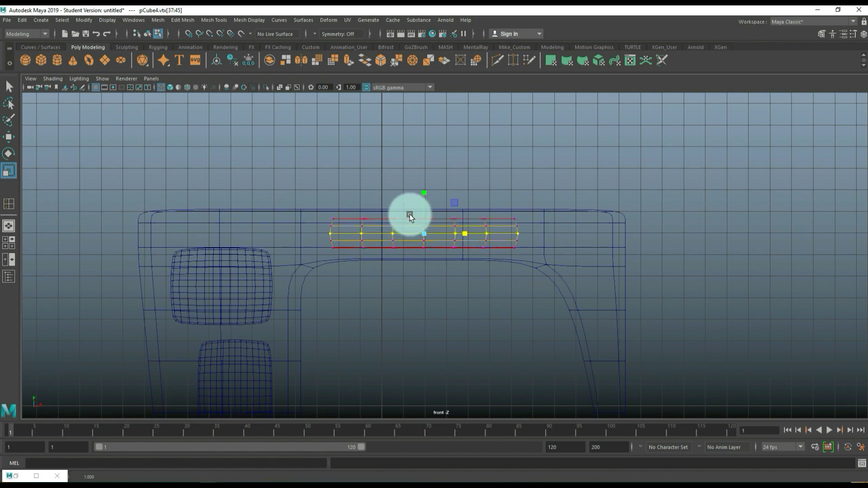
Step: Select the bar's middle vertical column of vertices, widen the soft selection falloff, and scale it vertically to bulge the long edges
left_click_drag(413, 201, 441, 275)
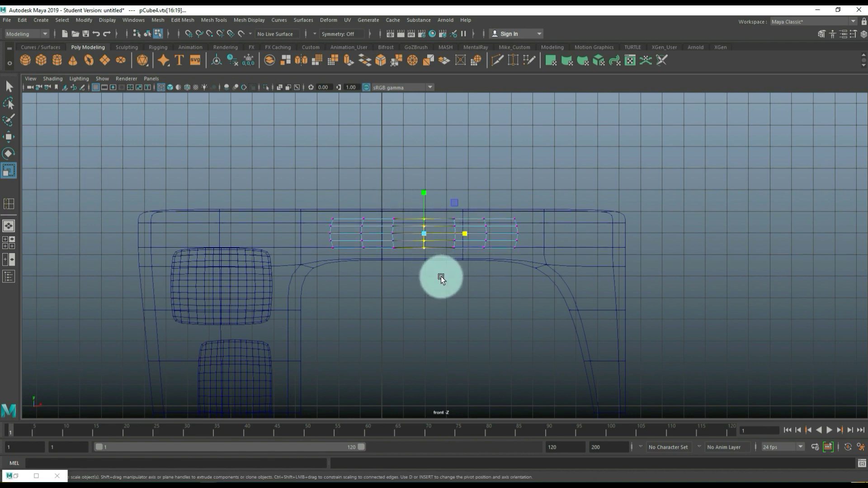
key("b")
left_click_drag(442, 243, 487, 246)
left_click_drag(424, 193, 424, 189)
key("ctrl+z")
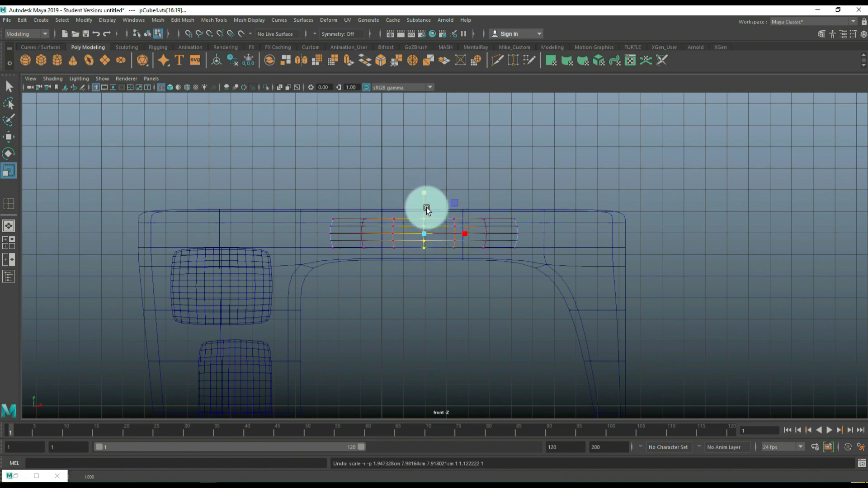
left_click_drag(447, 246, 582, 289)
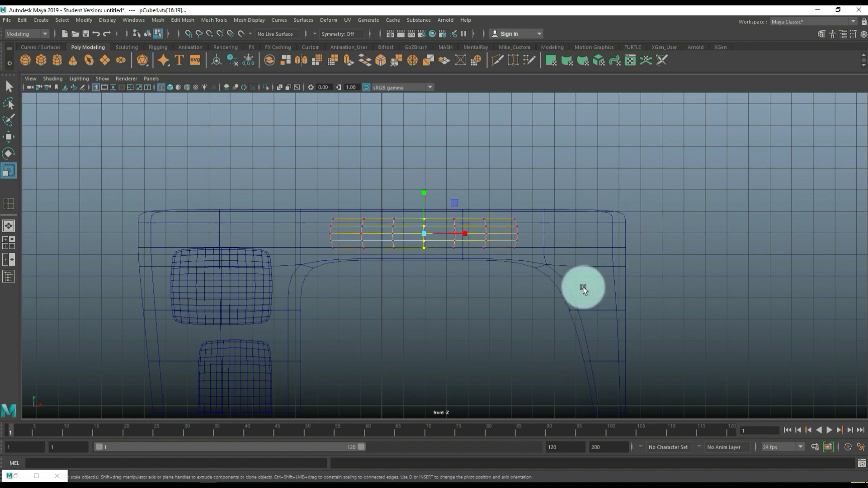
mouse_move(427, 186)
left_mouse_down()
mouse_move(422, 191)
mouse_move(422, 180)
left_mouse_up()
left_click_drag(447, 238, 446, 238)
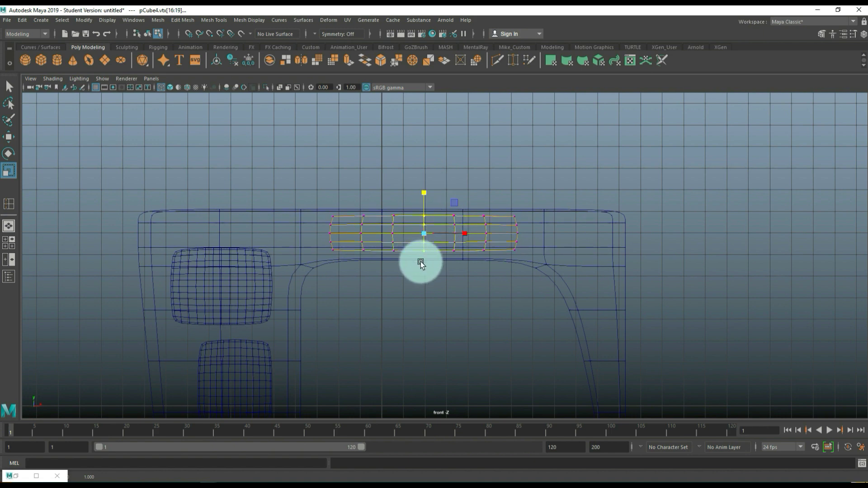
Step: Return the bar to object mode and scale the whole bar down slightly
left_click(460, 231)
right_click_drag(462, 227, 479, 215)
left_click_drag(419, 231, 416, 233)
Step: Move the bar back in depth into the tabletop's front edge and show it in smooth mesh preview
left_click(9, 243)
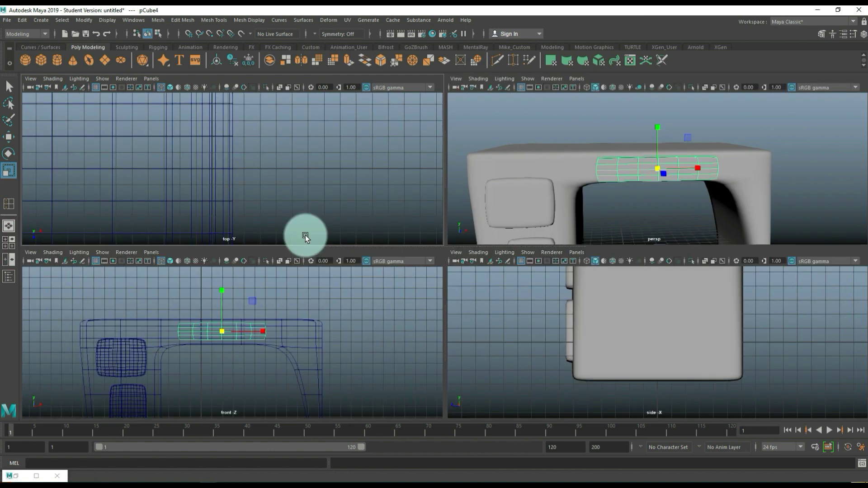
key("space")
left_click_drag(384, 283, 493, 301, "alt")
key("w")
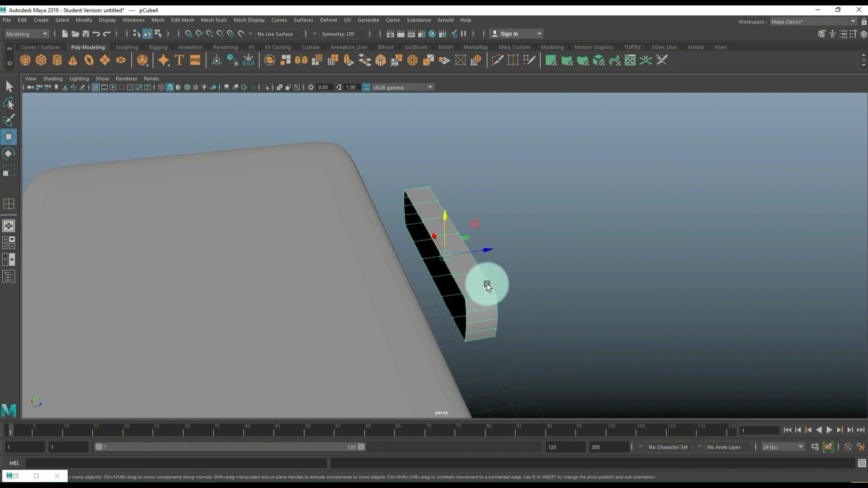
left_click_drag(492, 248, 386, 273)
key("3")
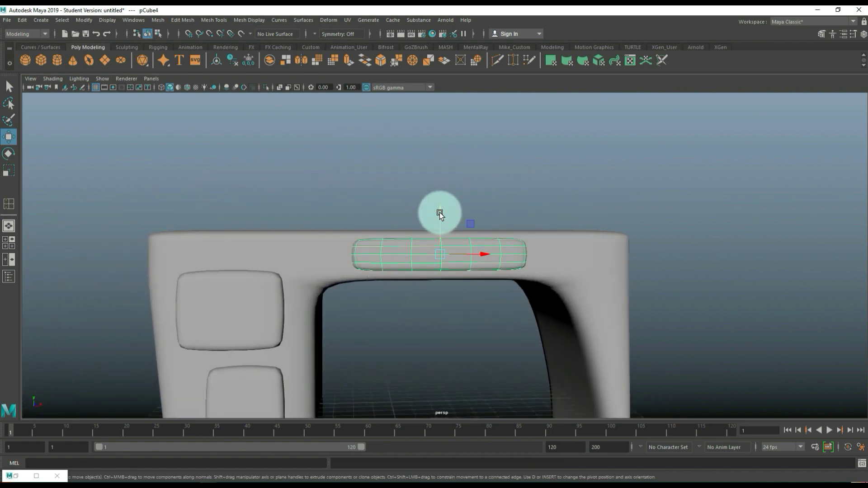
left_click_drag(439, 212, 409, 289)
Step: Create a polygon torus and move it out in front of the table
scroll(437, 214, "down", 5)
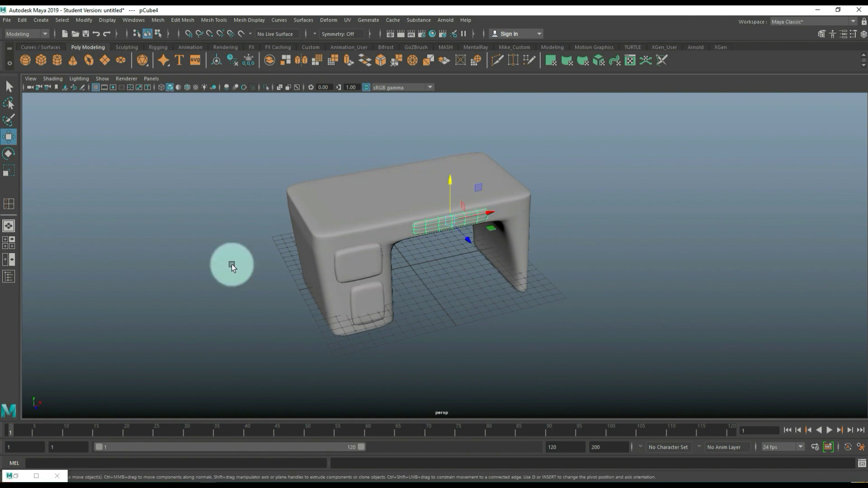
left_click(89, 60)
middle_click_drag(430, 287, 528, 393)
Step: In the top view, delete the torus's rear-half faces and its left-half faces, leaving only the front-right quarter
left_click(13, 242)
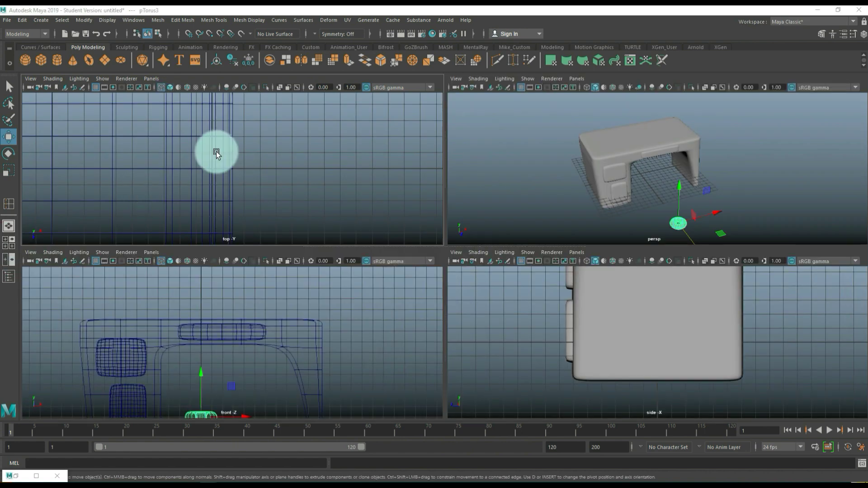
key("space")
key("f")
scroll(446, 217, "down", 3)
right_click_drag(446, 218, 443, 246)
left_click_drag(299, 153, 533, 254)
key("Delete")
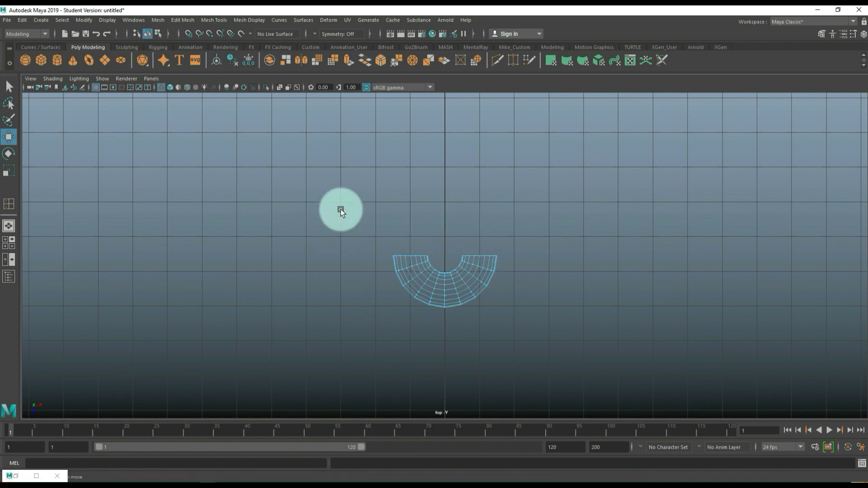
left_click_drag(336, 206, 445, 367)
key("Delete")
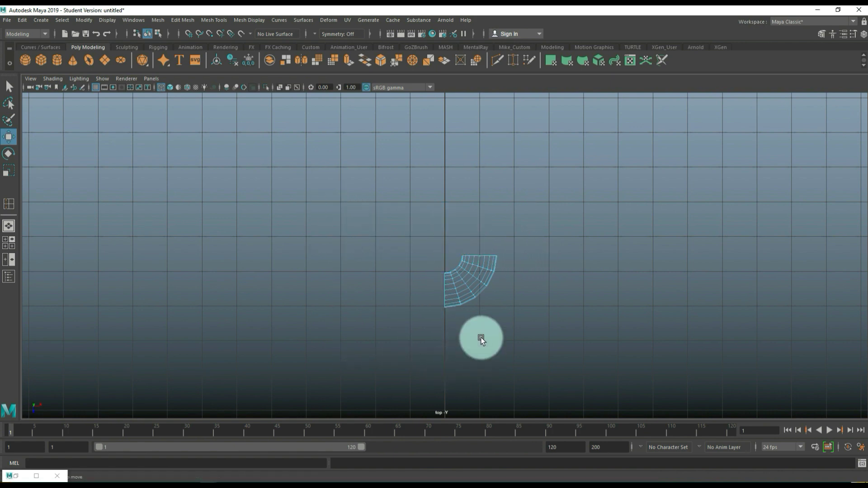
Step: Duplicate the quarter torus, move the copy to the left, and rotate it -180 degrees to mirror the original
right_click_drag(478, 234, 579, 262)
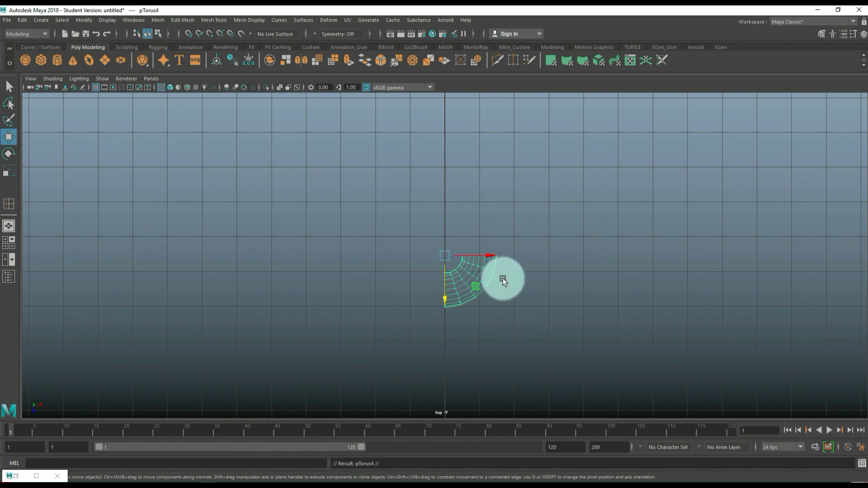
left_click_drag(488, 257, 395, 300)
key("e")
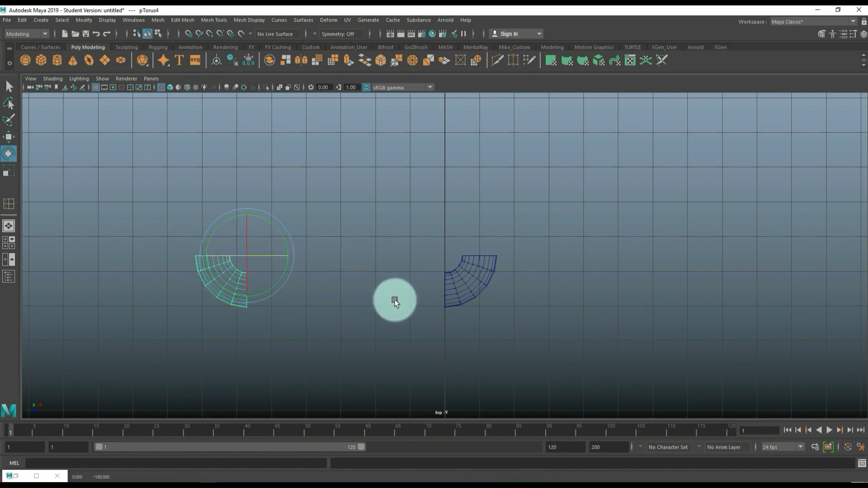
Step: Combine the two quarter-torus pieces into one mesh
left_click(462, 274)
left_click(162, 21)
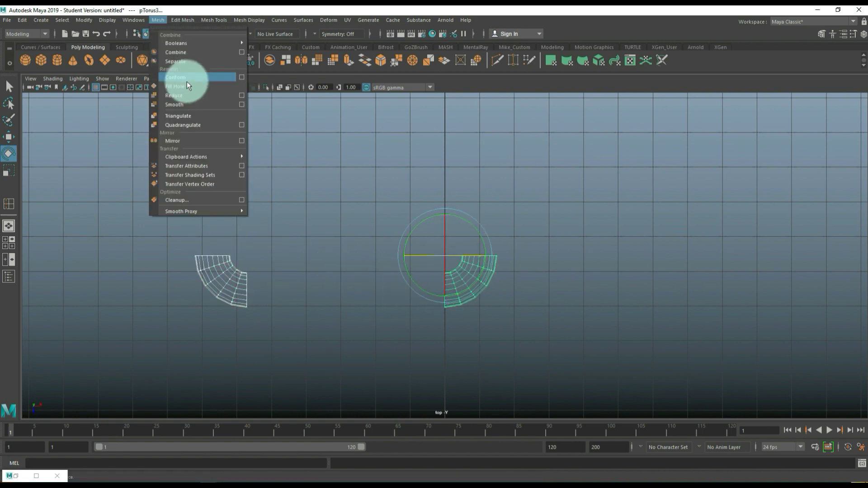
left_click(186, 52)
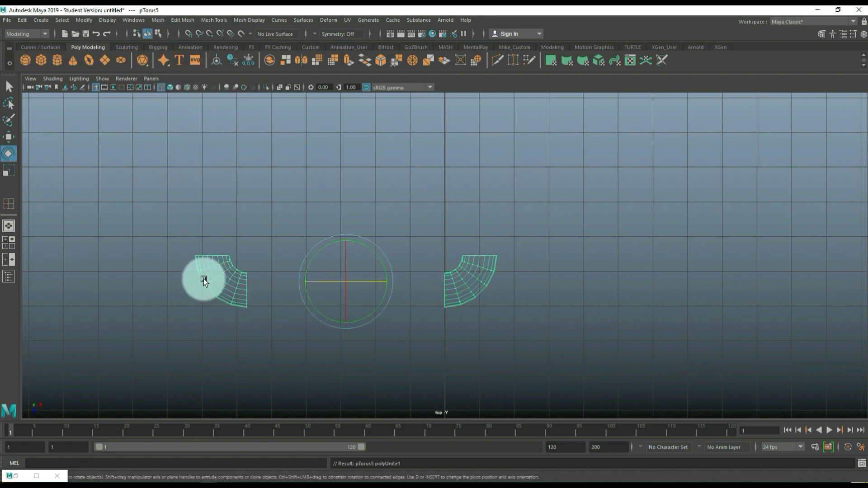
Step: Bridge the two facing open edge loops of the quarter pieces with a linear path and 8 divisions
right_click_drag(221, 271, 215, 212)
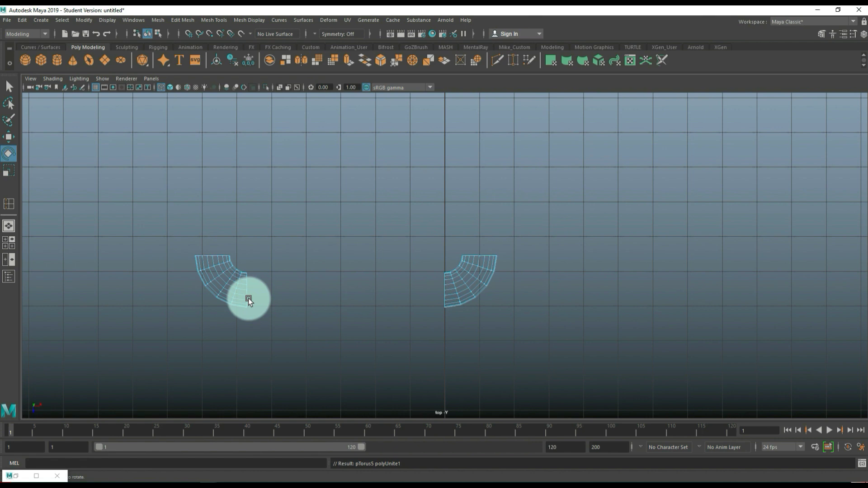
left_click(248, 300)
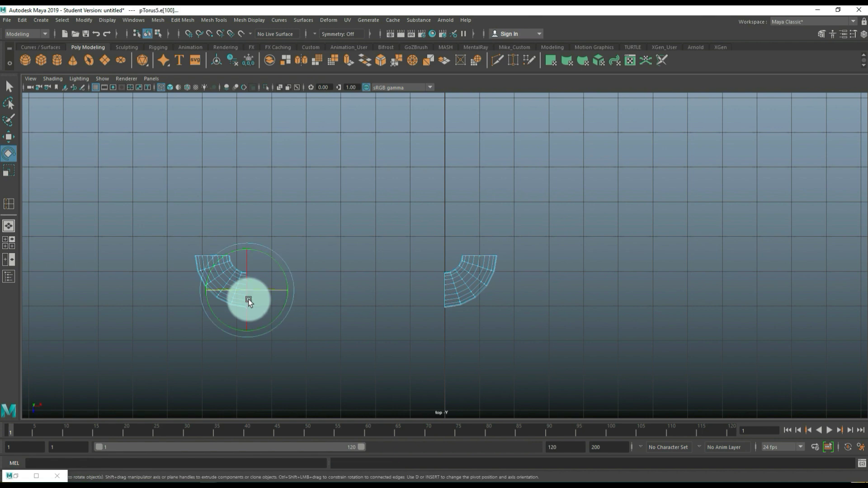
left_click(444, 300, "shift")
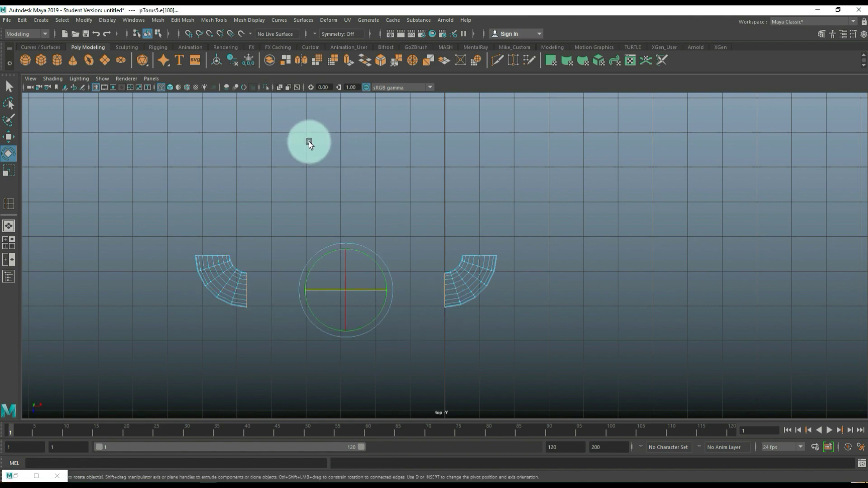
left_click(182, 20)
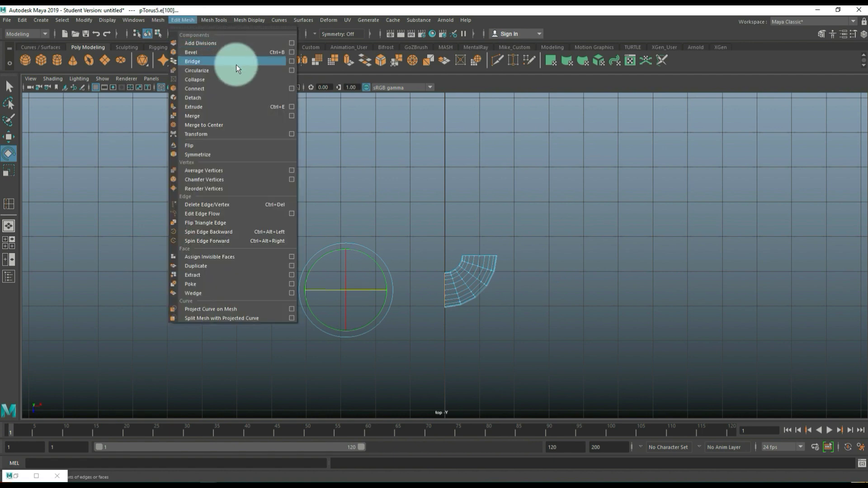
left_click(291, 61)
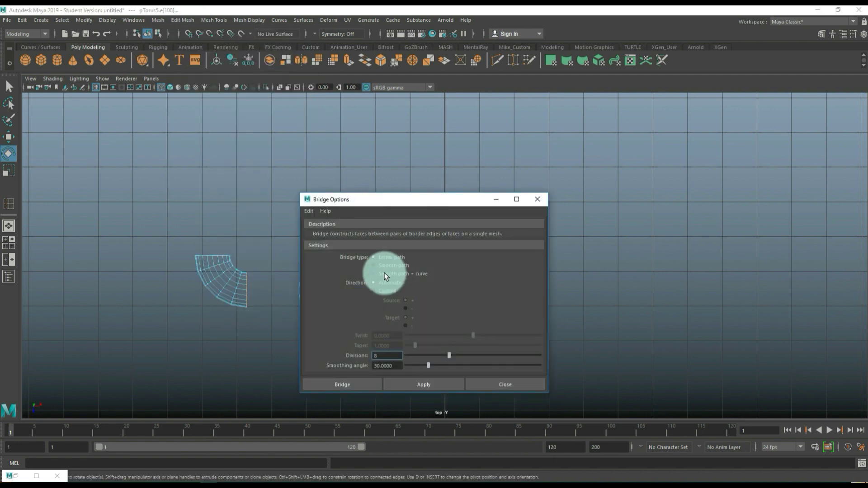
left_click(353, 385)
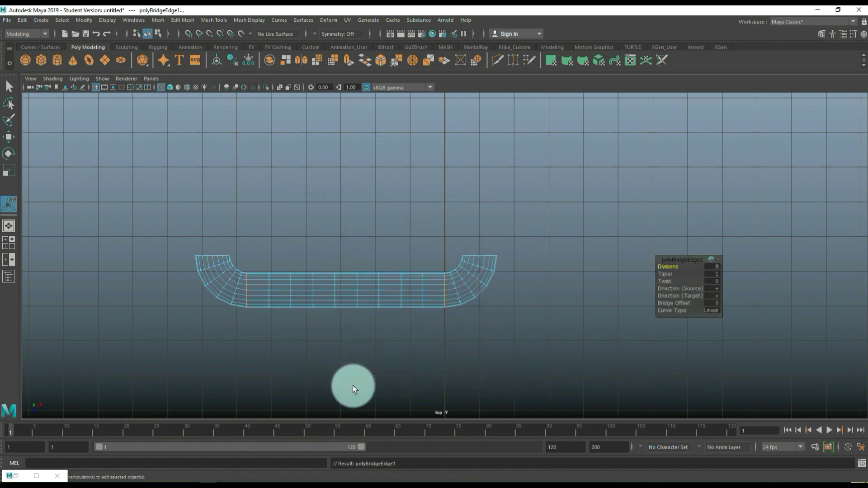
Step: Select the open edge loops at both ends of the handle and extrude them backward twice to lengthen the ends
right_click_drag(217, 253, 217, 211)
left_click(216, 262)
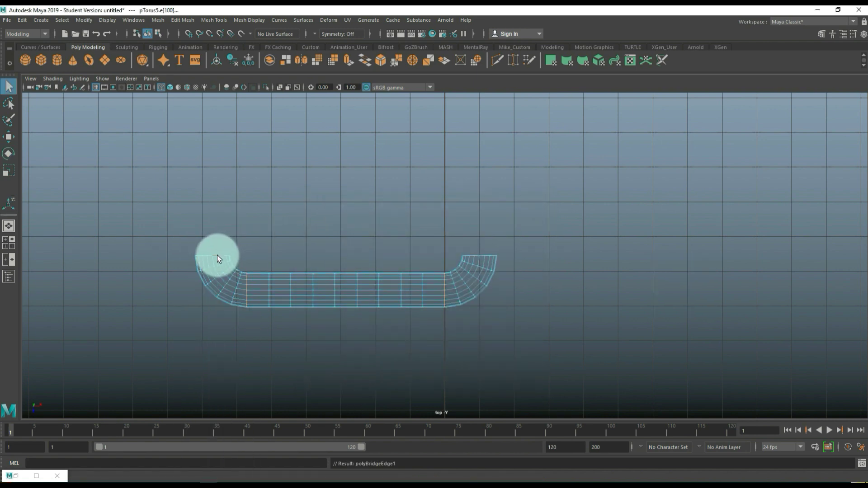
left_click(217, 256)
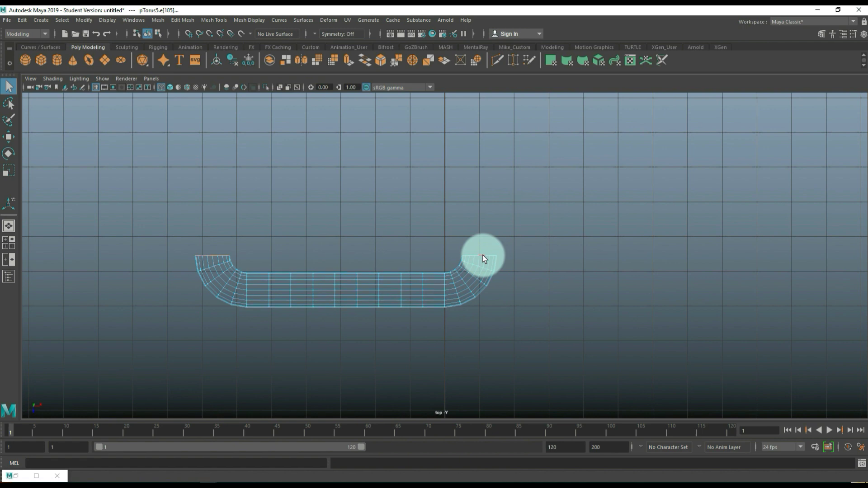
key("ctrl+e")
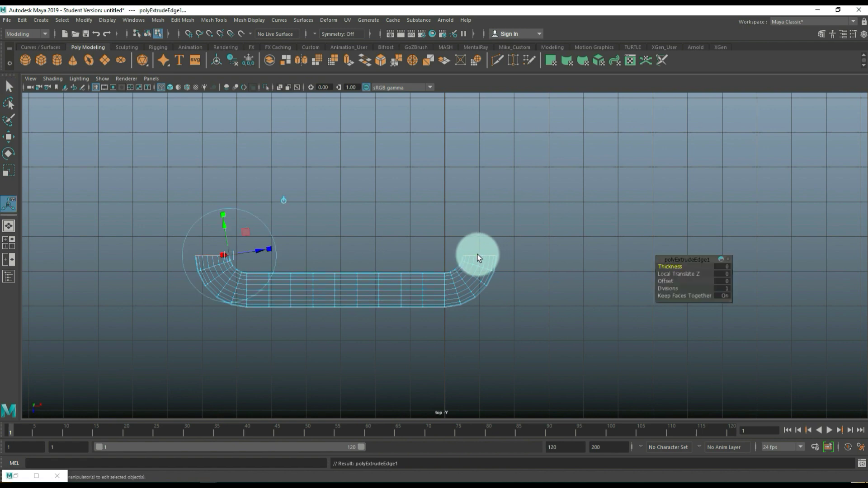
key("w")
left_click_drag(347, 299, 351, 289)
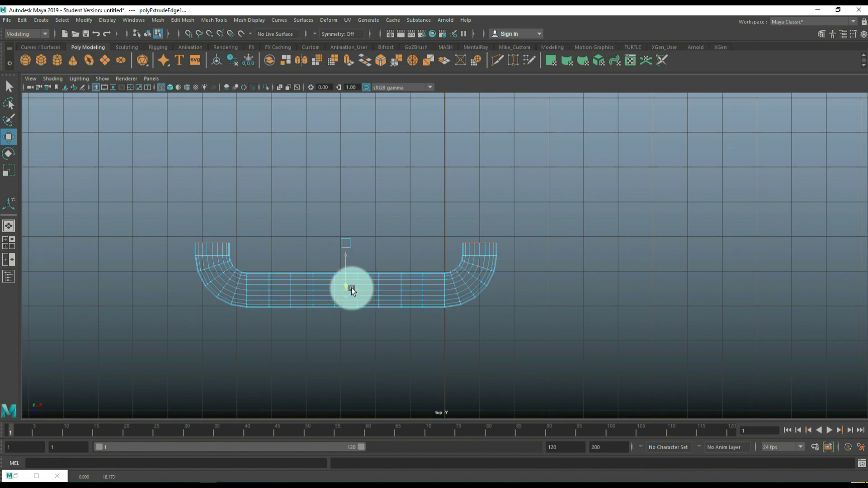
key("ctrl+e")
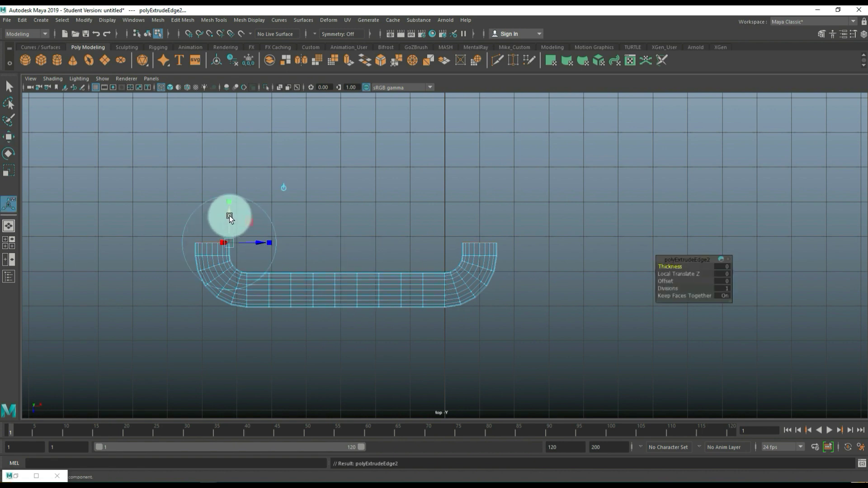
left_click_drag(230, 216, 234, 197)
Step: Switch the handle to object mode in the perspective view, move it onto the leg's upper panel, and scale it down to fit
key("space")
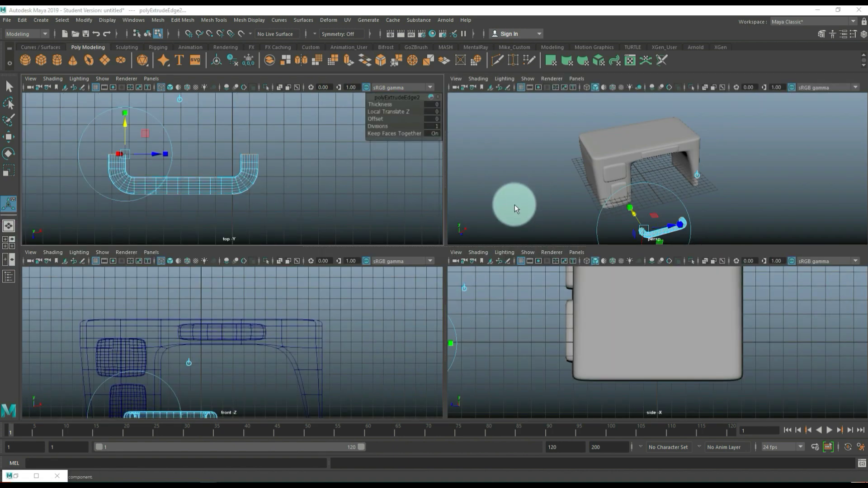
key("space")
right_click_drag(487, 238, 409, 255, "alt")
left_click_drag(350, 254, 465, 257, "alt")
right_click_drag(500, 270, 534, 219)
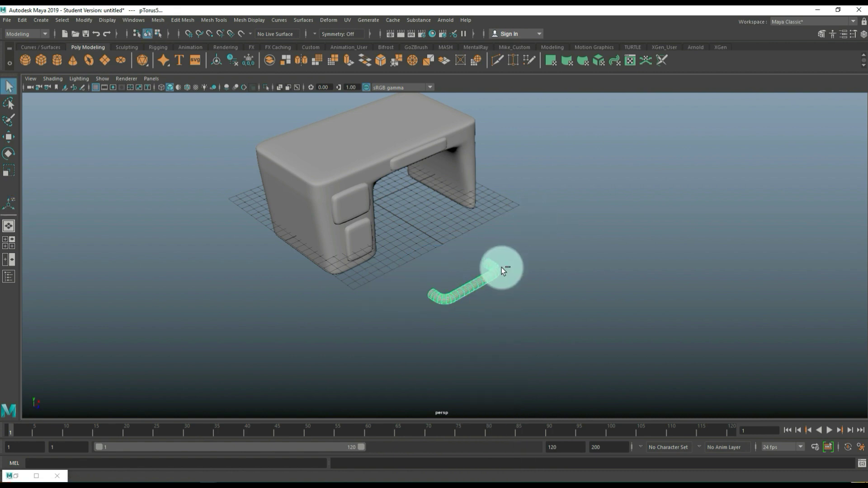
key("w")
left_click_drag(497, 305, 372, 248)
key("r")
key("w")
mouse_move(391, 199)
left_mouse_down()
mouse_move(389, 149)
mouse_move(412, 193)
mouse_move(397, 191)
left_mouse_up()
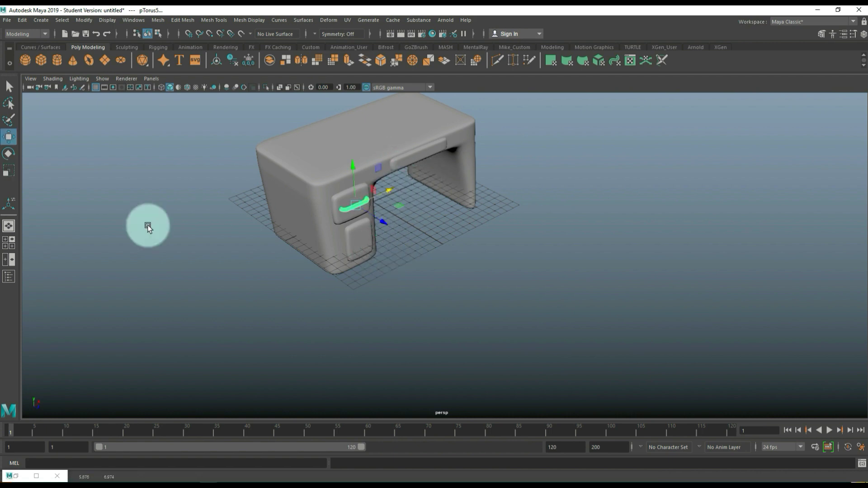
Step: In the front view, raise the handle toward the upper edge of the upper panel and scale it down further
left_click(8, 242)
key("space")
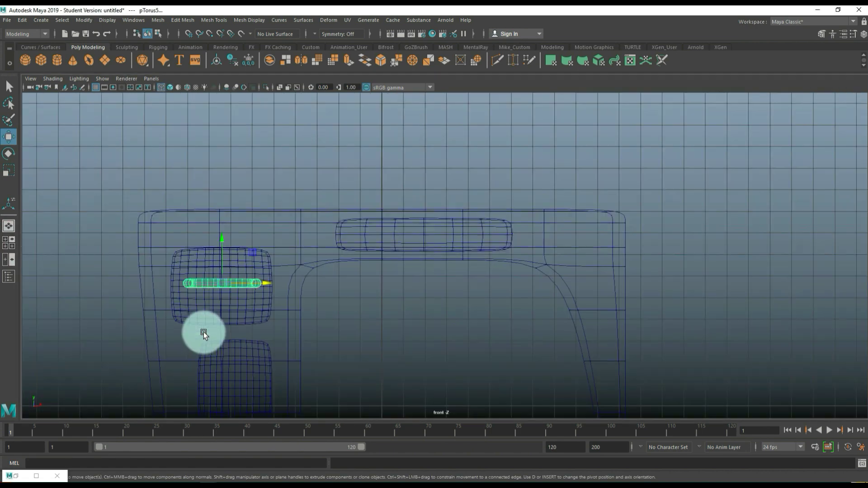
left_click_drag(220, 237, 222, 224)
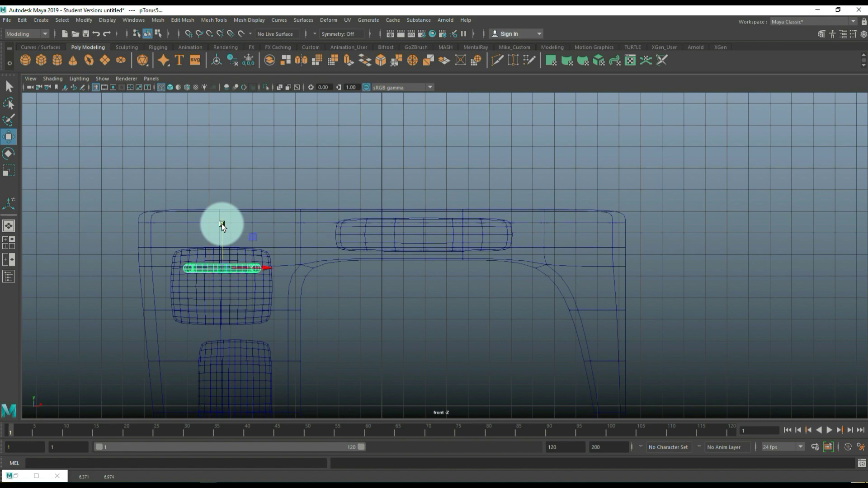
key("r")
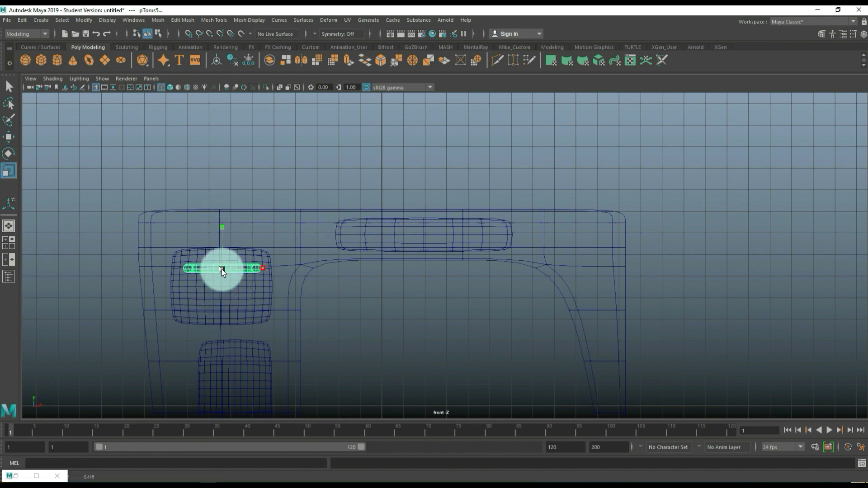
left_click_drag(222, 270, 208, 272)
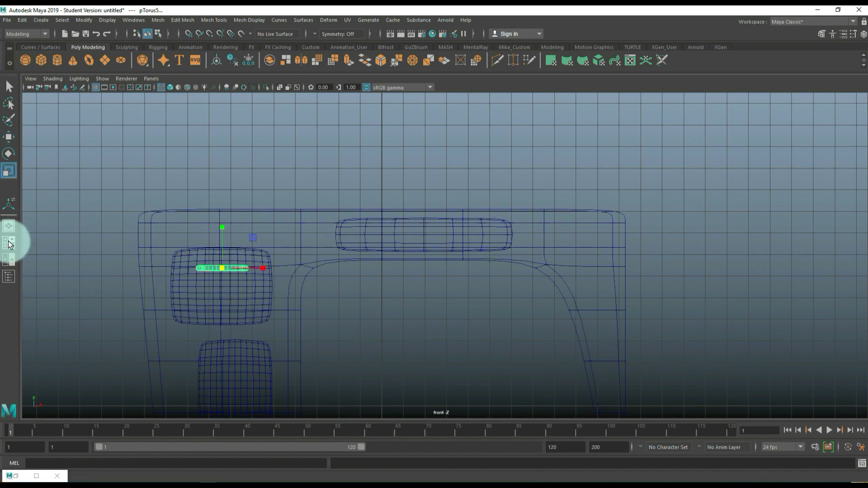
Step: In the perspective view, adjust the handle's depth so that its ends sit against the upper drawer panel
left_click(8, 243)
key("space")
key("d")
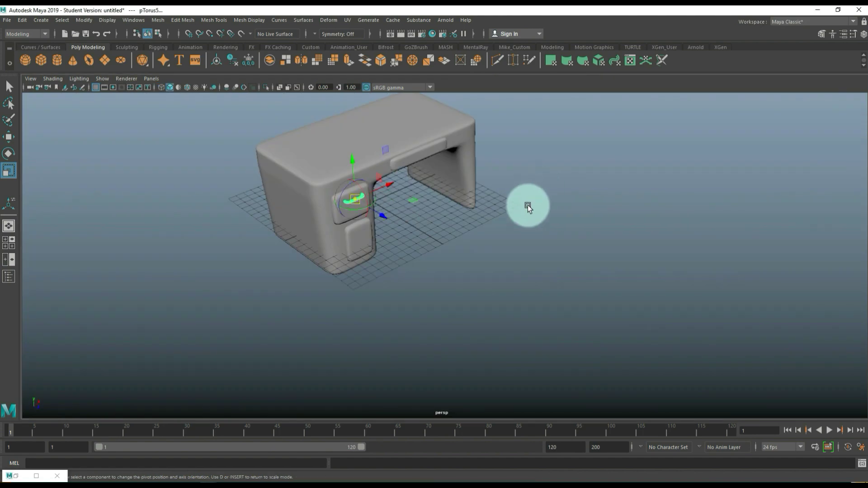
key("f")
scroll(495, 247, "down", 2)
scroll(495, 248, "down", 5)
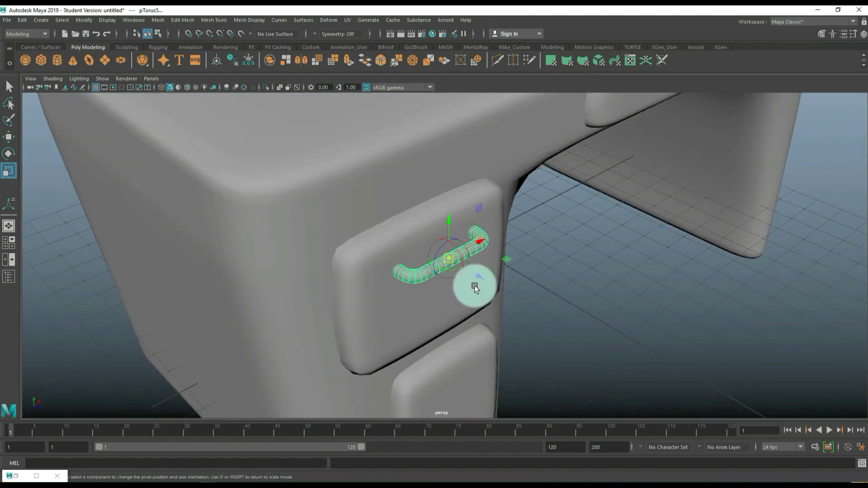
left_click_drag(470, 284, 515, 284, "alt")
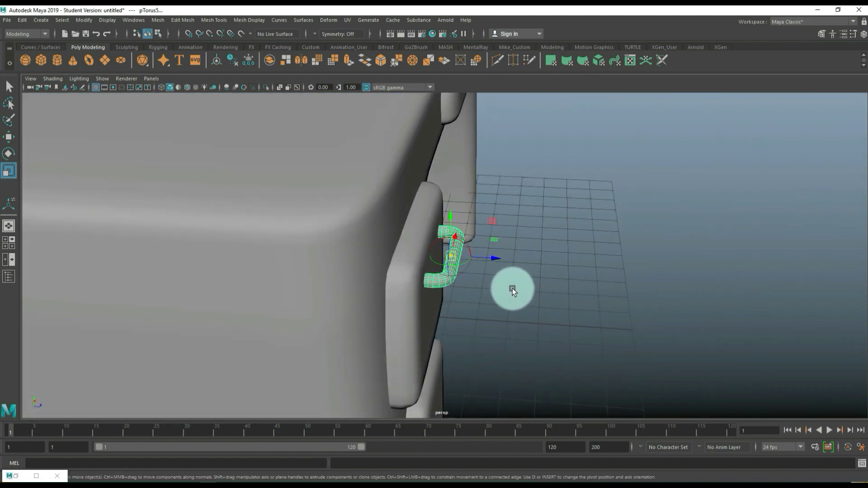
key("w")
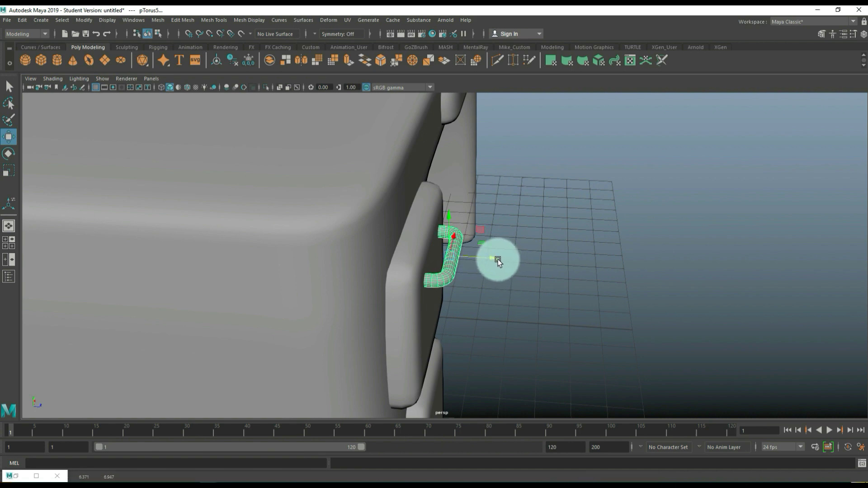
scroll(498, 259, "down", 5)
Step: Duplicate the handle, lower the copy onto the leg's lower drawer panel, and center it there in the front view
left_click_drag(552, 289, 525, 286, "alt")
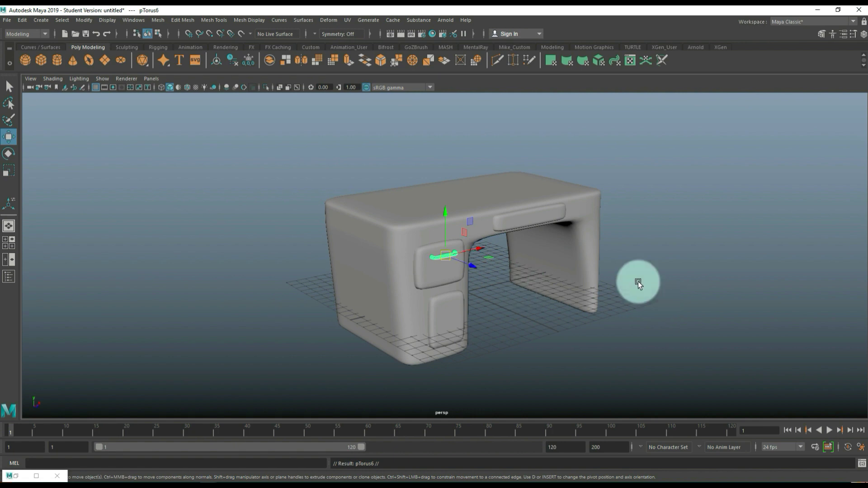
left_click_drag(445, 213, 468, 270)
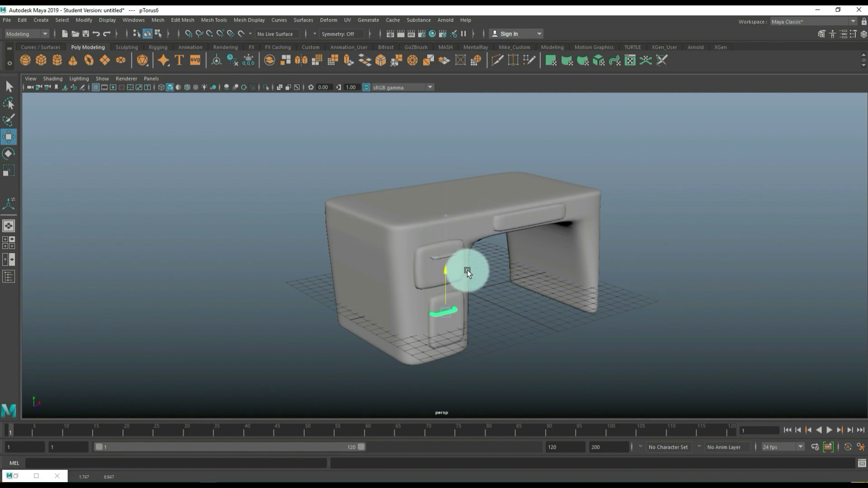
left_click(7, 246)
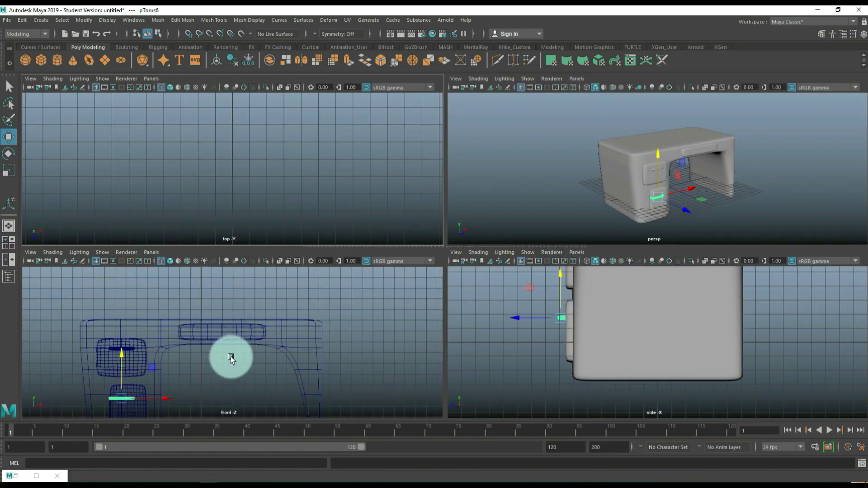
key("space")
left_click_drag(271, 370, 283, 371)
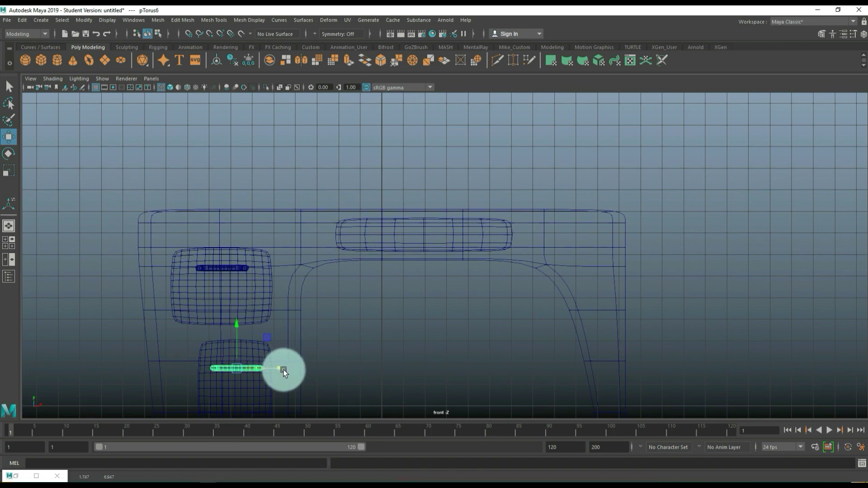
Step: Duplicate the lower handle, center the copy on the wide drawer panel above the leg opening, and deselect it in the perspective view
key("ctrl+d")
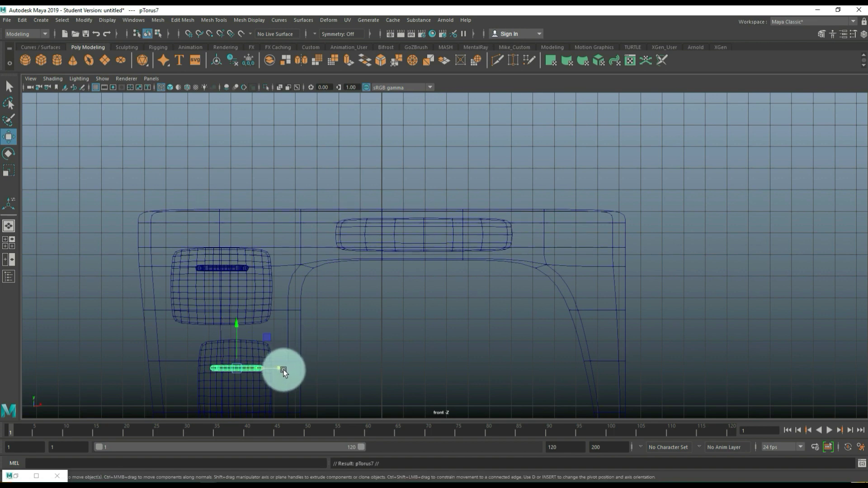
left_click_drag(277, 364, 480, 364)
left_click_drag(437, 321, 424, 190)
left_click_drag(473, 232, 465, 235)
left_click(9, 225)
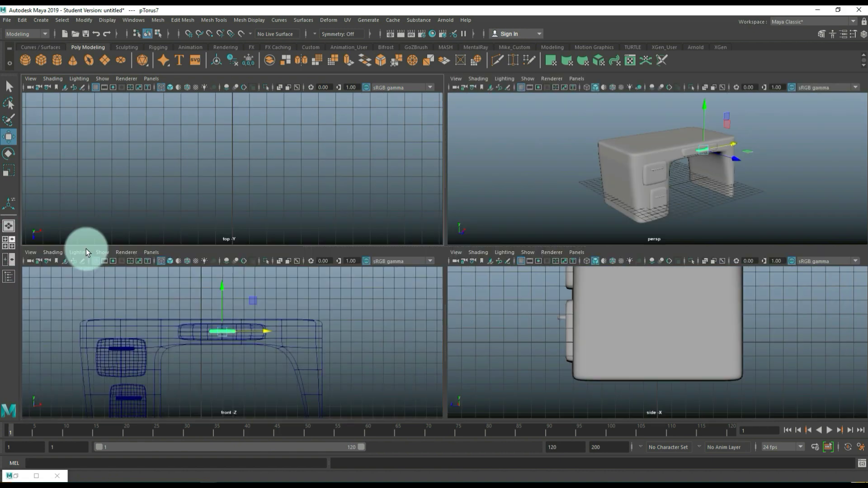
key("space")
left_click(704, 263)
scroll(696, 267, "down", 1)
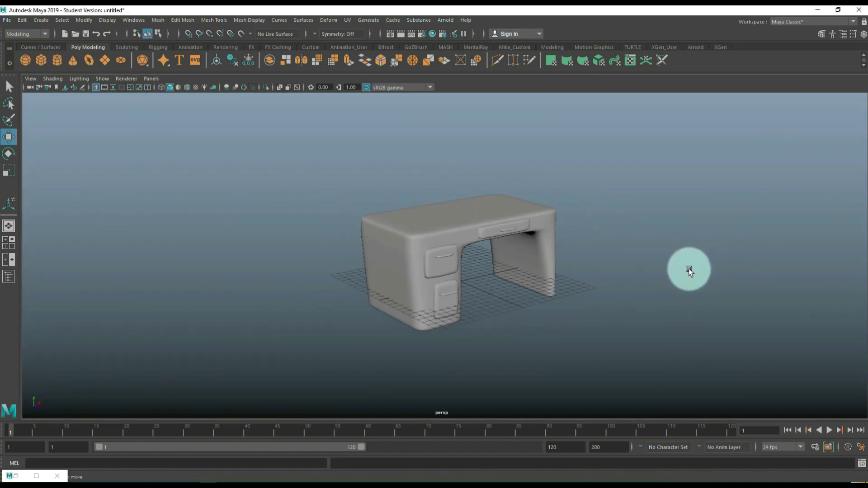
Step: Create a polygon cube, raise it above the desk, and scale it into a wide, flat slab
left_click_drag(678, 305, 467, 278, "alt")
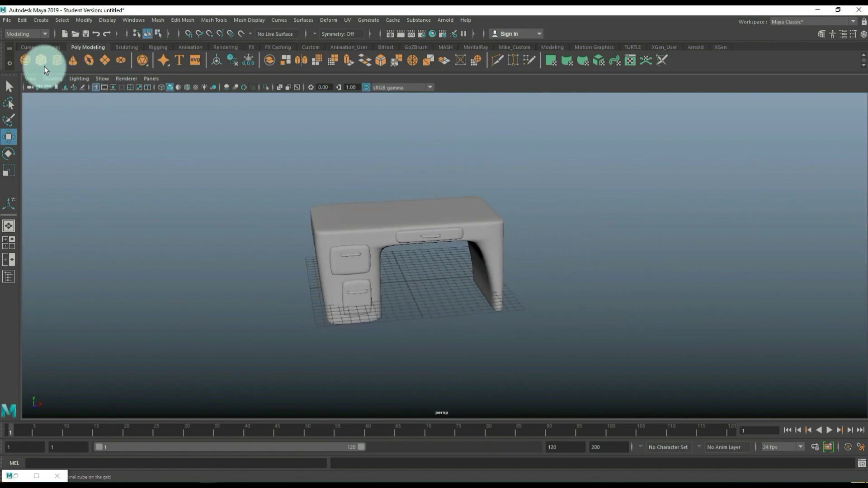
left_click(360, 277)
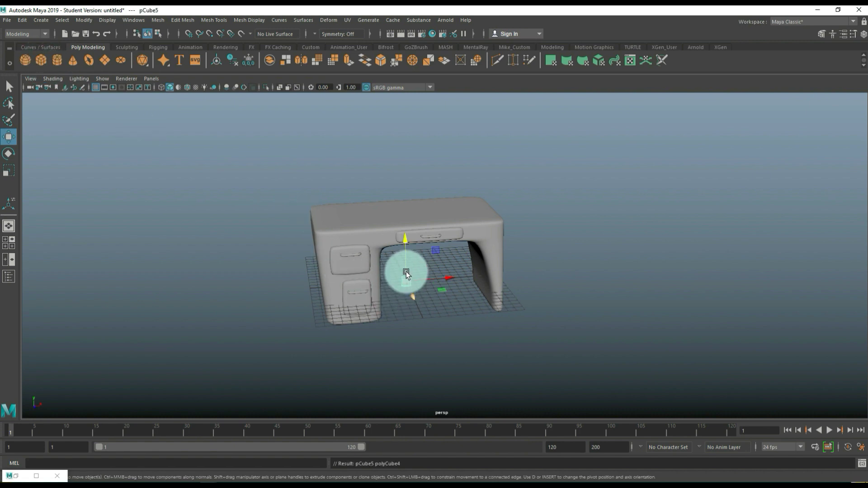
left_click_drag(403, 213, 414, 122)
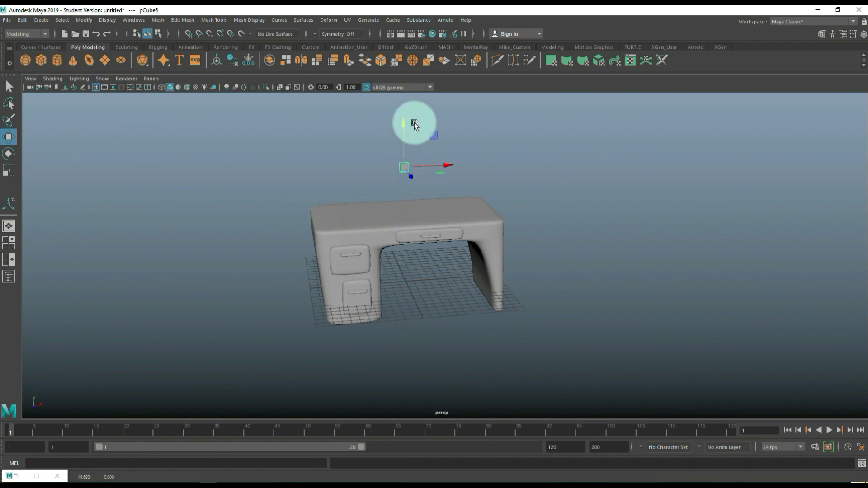
key("r")
left_click_drag(406, 168, 476, 171, "shift")
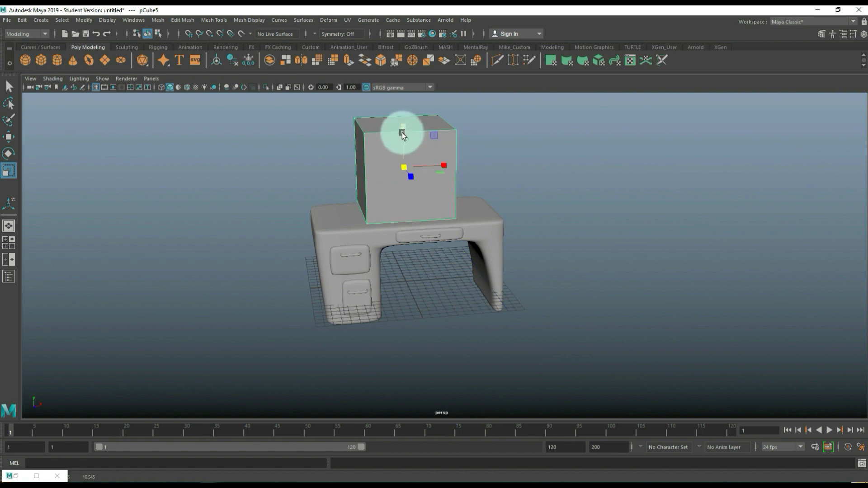
mouse_move(401, 131)
left_mouse_down()
mouse_move(412, 171)
mouse_move(502, 165)
left_mouse_up()
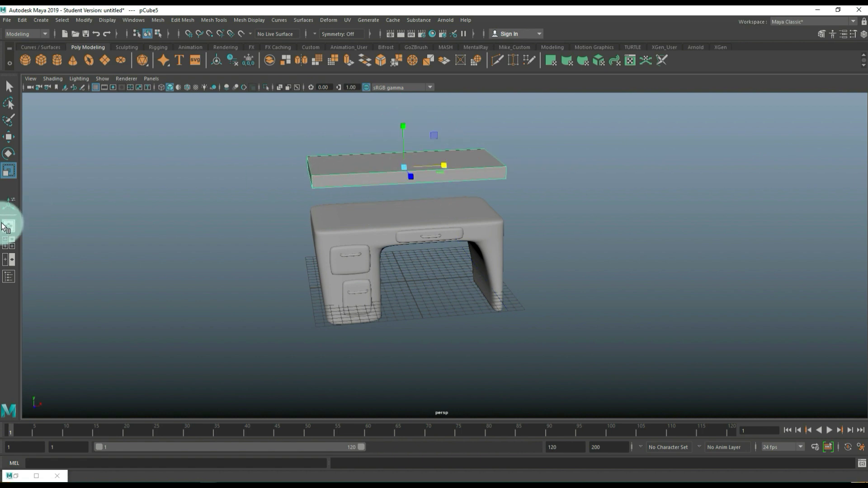
Step: In the top view, scale the slab in depth and width so that it slightly overhangs the desk body on all sides
left_click(9, 242)
key("space")
key("f")
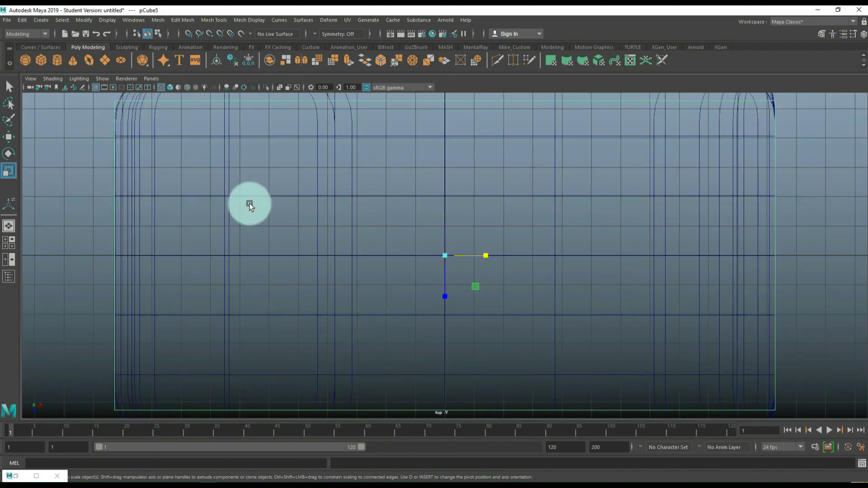
scroll(264, 225, "down", 2)
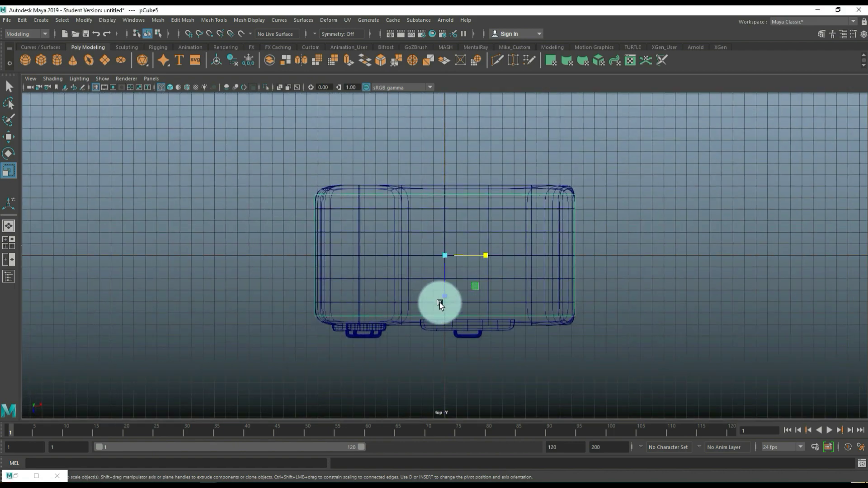
left_click_drag(443, 299, 444, 308)
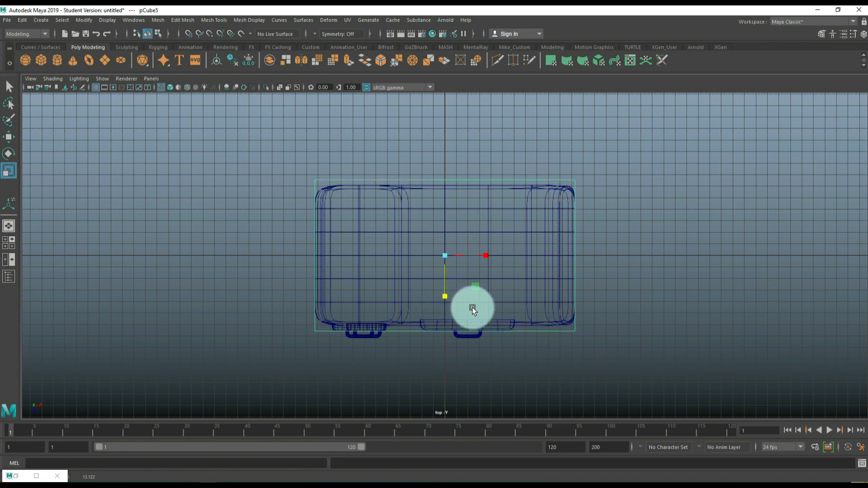
left_click_drag(485, 255, 489, 253)
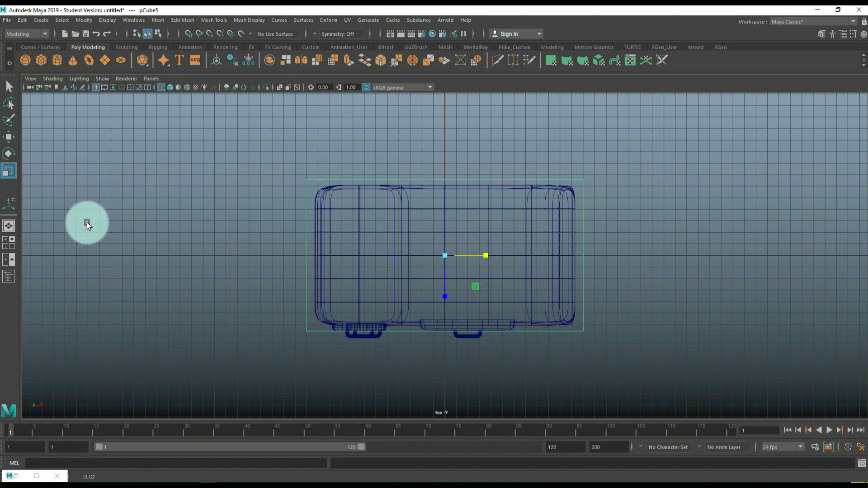
Step: Return to the perspective view and lower the slab onto the top of the desk as a tabletop
left_click(9, 242)
key("space")
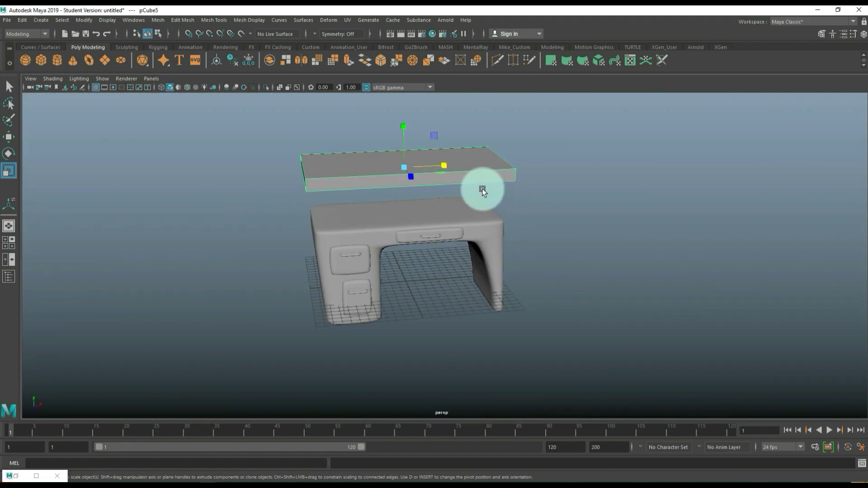
key("w")
left_click_drag(408, 128, 377, 228)
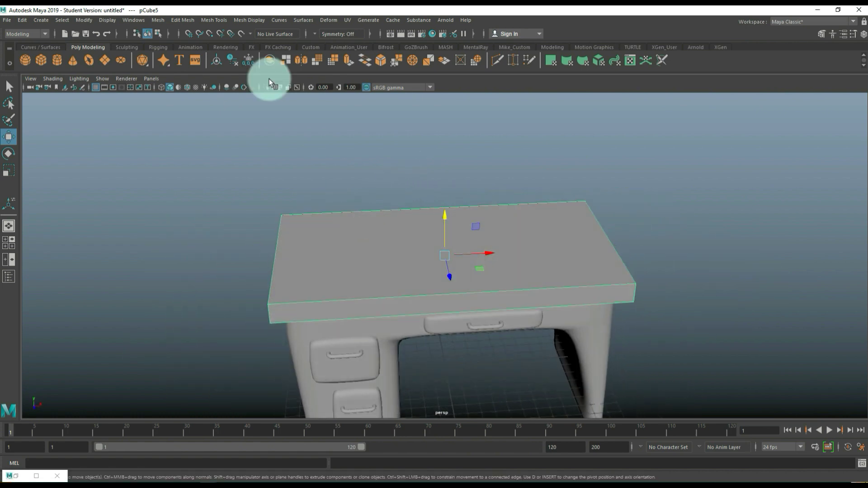
Step: Insert three evenly spaced edge loops along the tabletop's width and three along its depth, then return to object mode
left_click(214, 19)
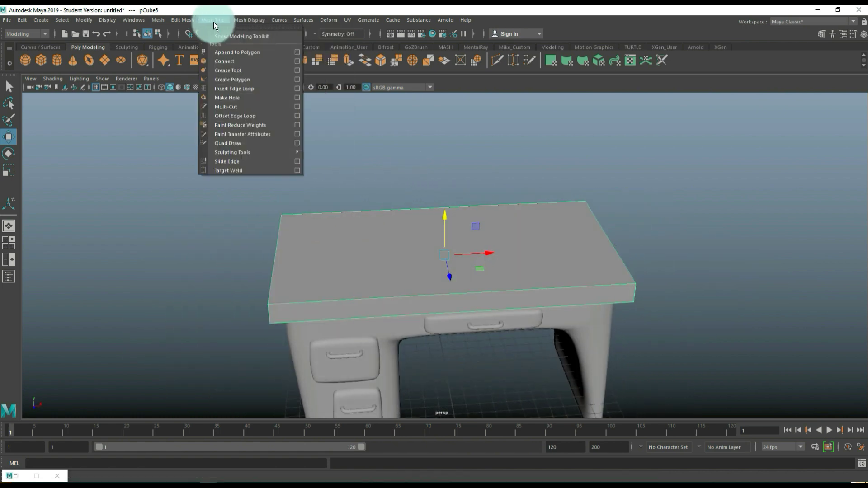
left_click(259, 88)
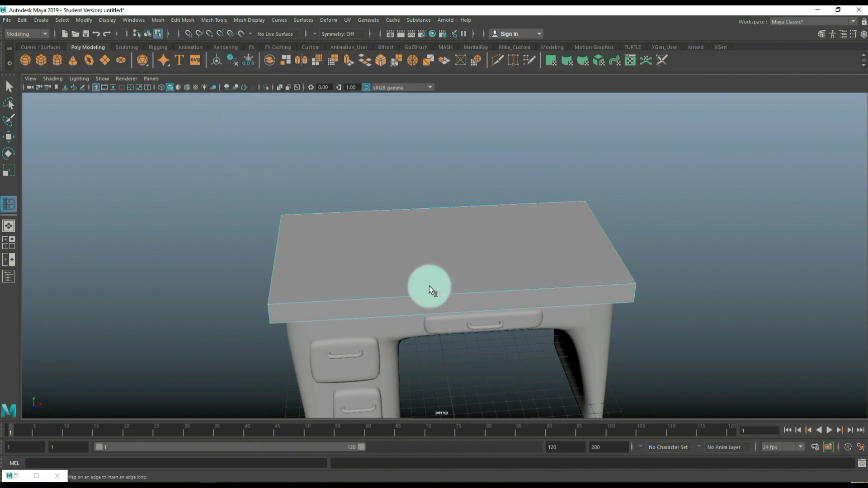
left_click(441, 295)
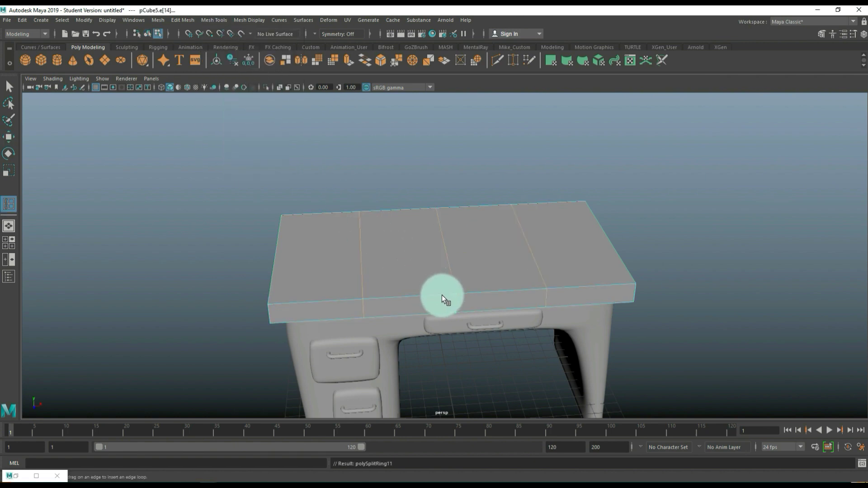
left_click(274, 263)
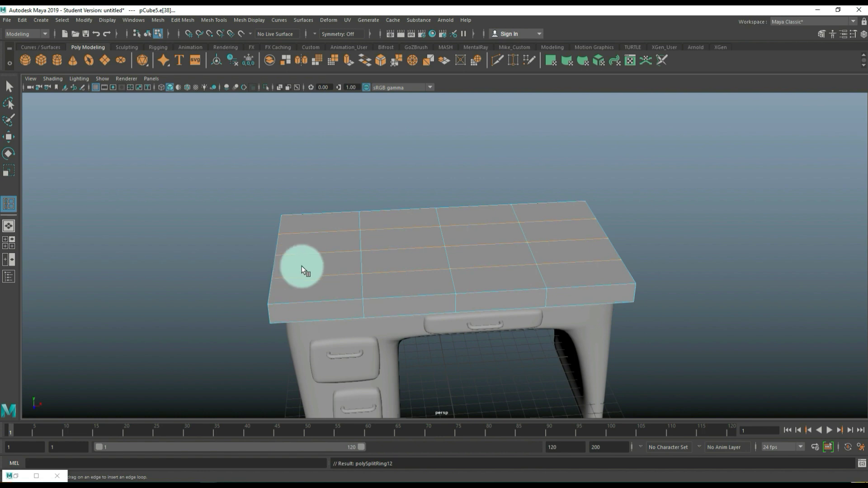
key("q")
right_click_drag(441, 227, 478, 219)
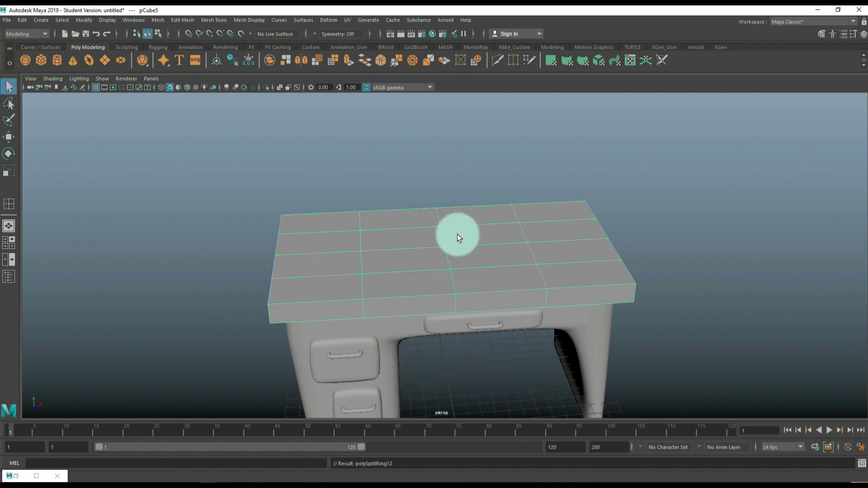
Step: Preview the tabletop with smoothing, inspect its rounded edges from a lower angle, and return to the unsmoothed display
key("3")
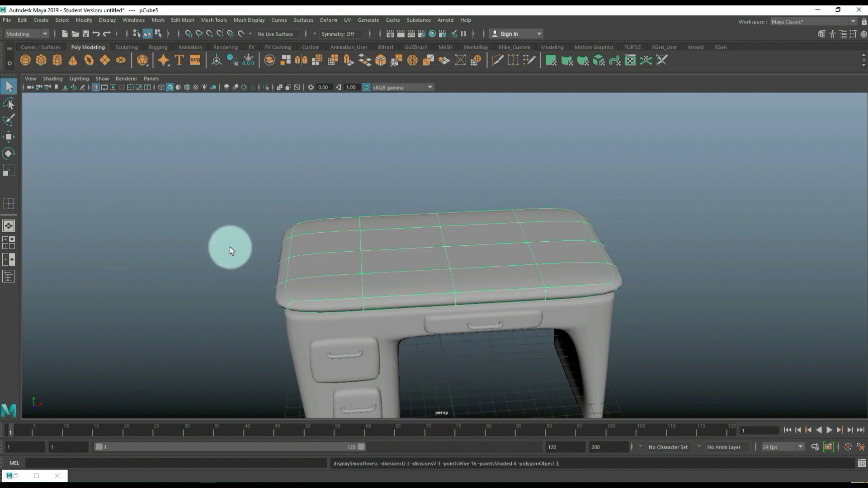
mouse_move(230, 247)
left_mouse_down("alt")
mouse_move(229, 224)
mouse_move(213, 228)
mouse_move(240, 240)
left_mouse_up("alt")
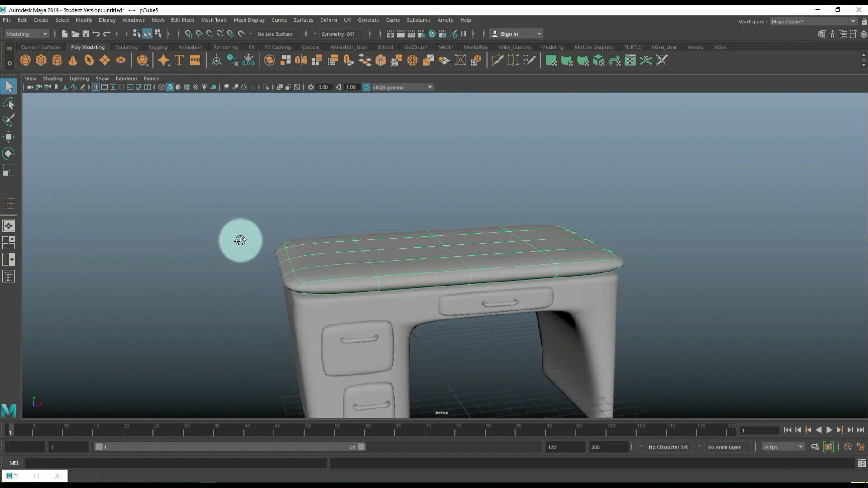
key("1")
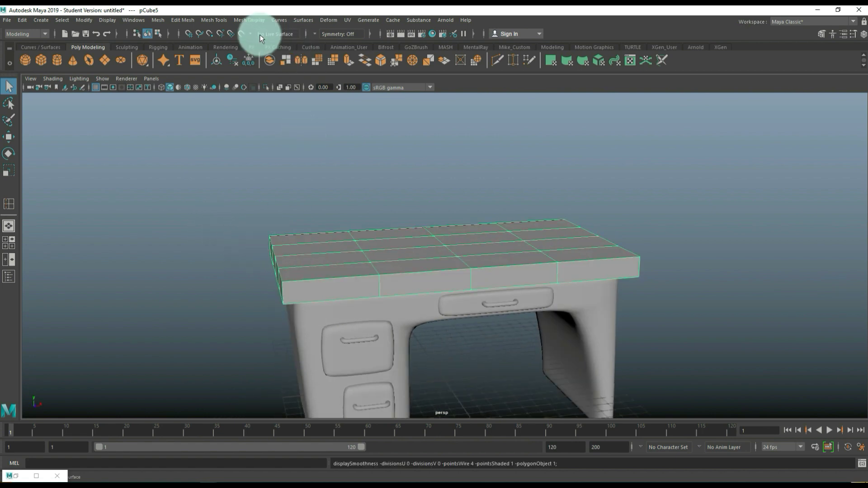
Step: Configure the Insert Edge Loop tool for multiple edge loops with the number of edge loops set to 3
left_click(226, 21)
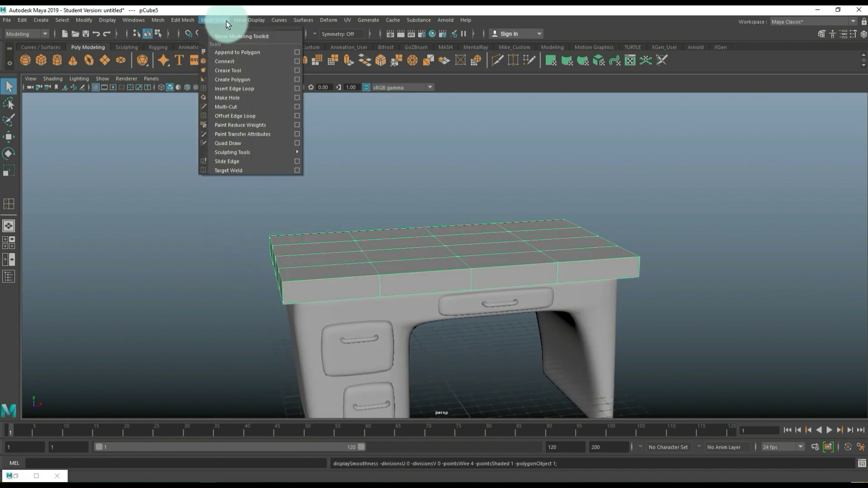
left_click(296, 89)
left_click(245, 178)
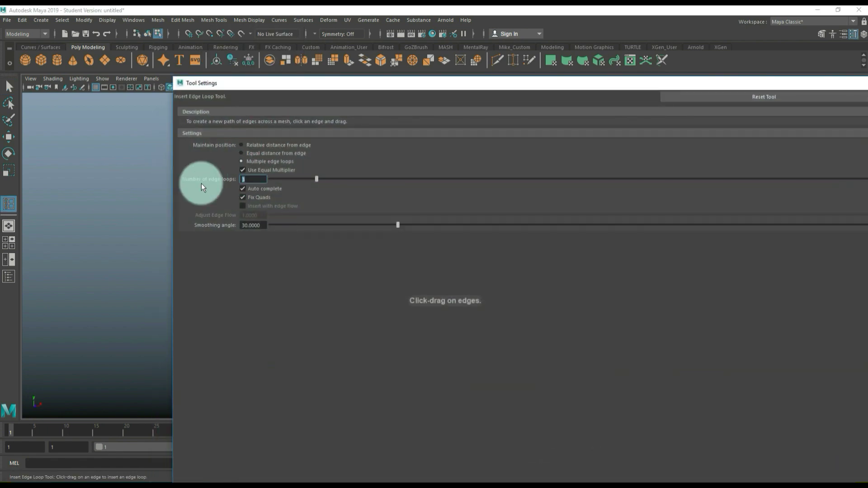
type("2")
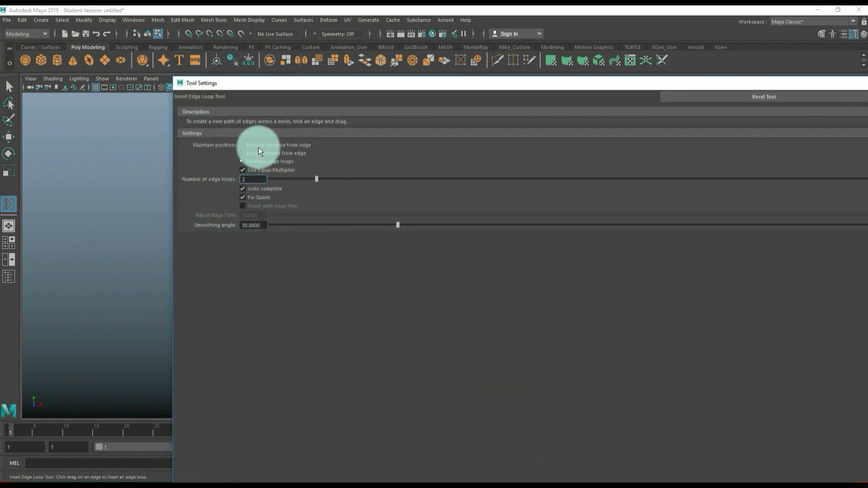
left_click(289, 206)
type("3")
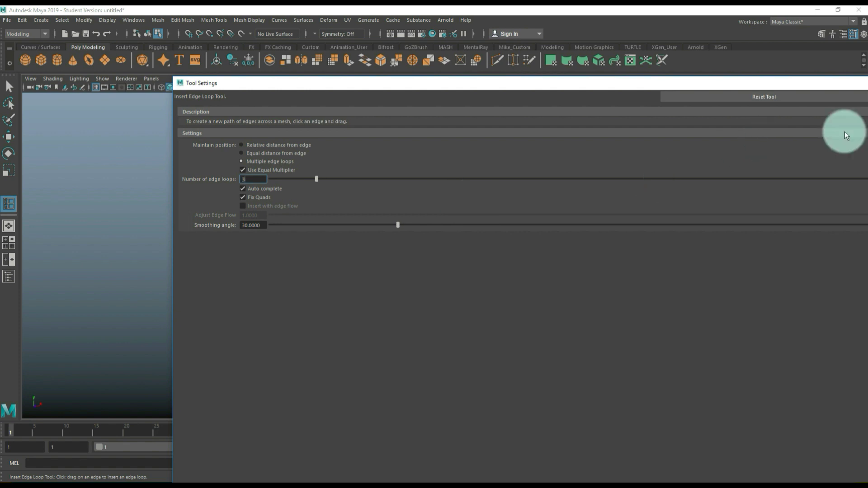
left_click(829, 86)
left_click(183, 246)
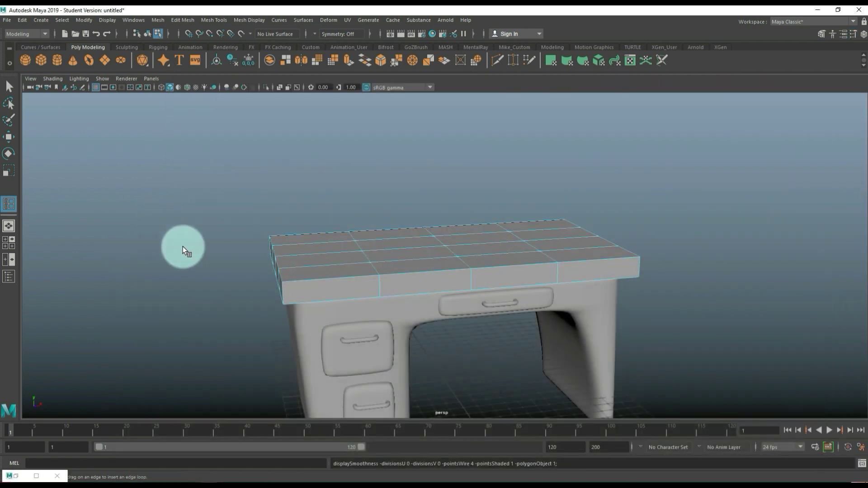
Step: Insert three evenly spaced horizontal edge loops through the tabletop's thickness and show the front view full size
left_click(284, 296, "ctrl")
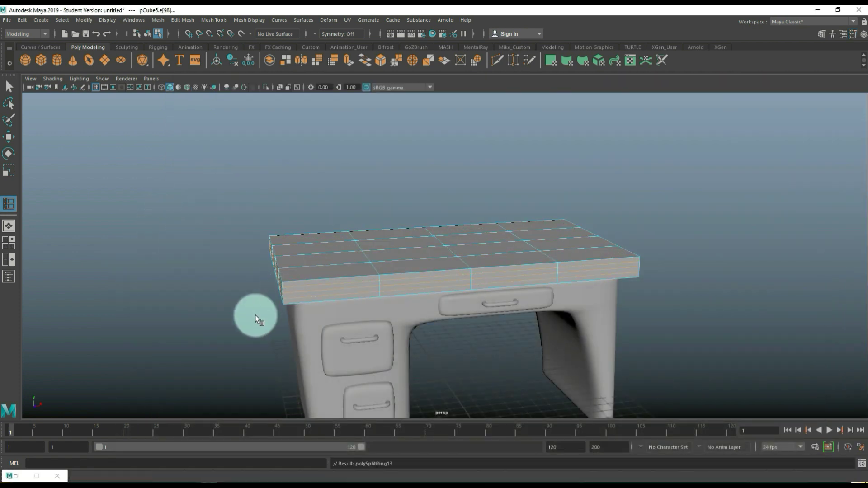
left_click(10, 244)
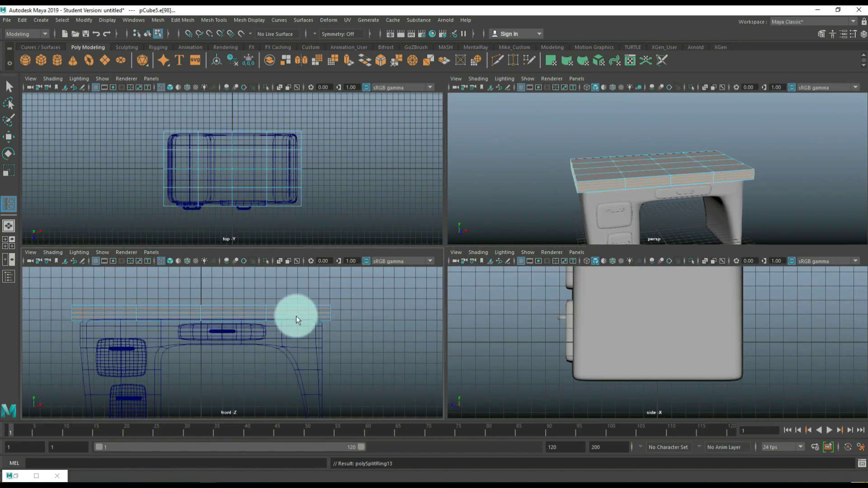
key("space")
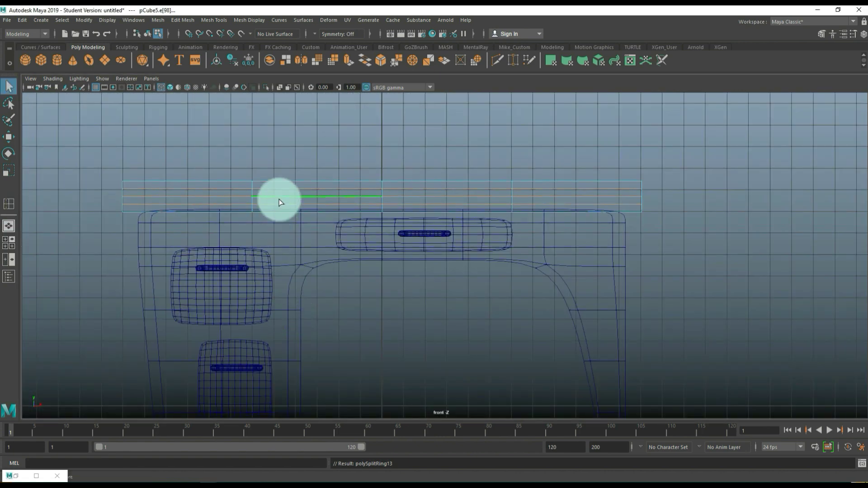
Step: Select the middle edge loop around the tabletop's rim, scale it outward to bulge the edge, and return to the perspective view
left_click(280, 199)
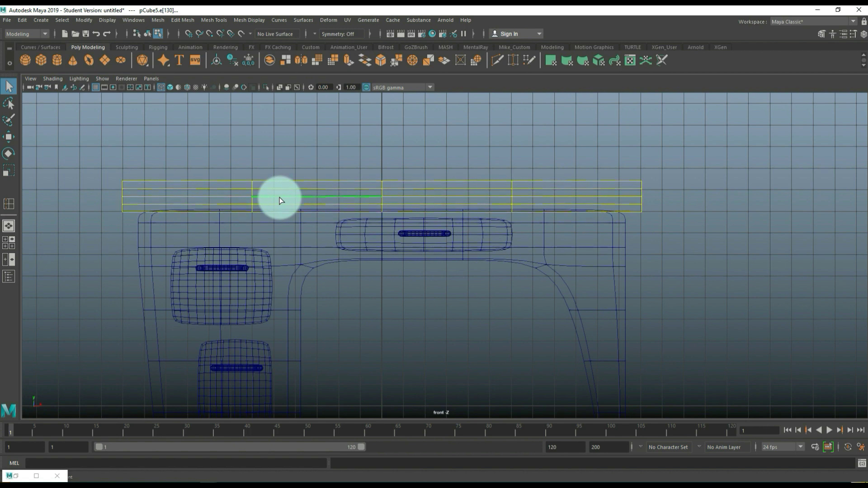
middle_click_drag(286, 197, 136, 205)
key("r")
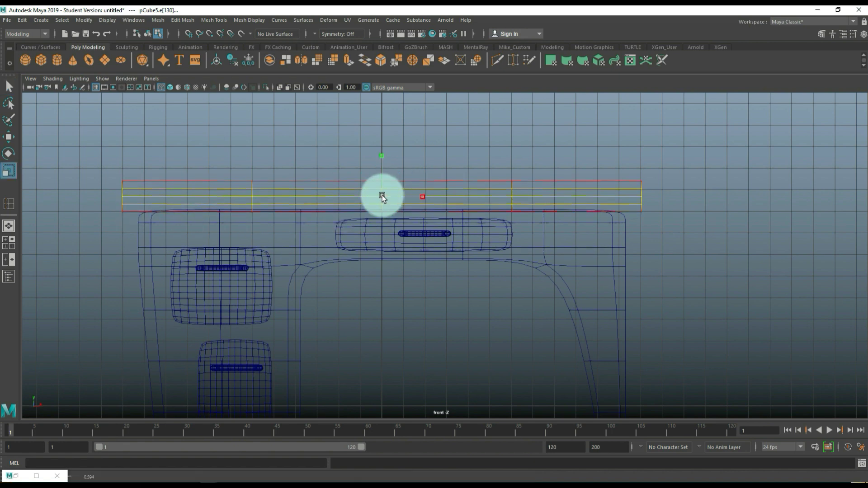
left_click_drag(381, 196, 363, 199)
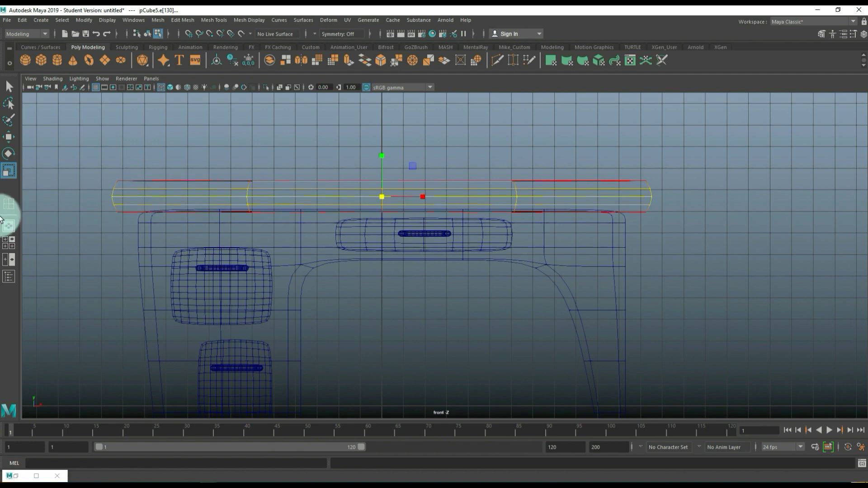
left_click(6, 242)
key("space")
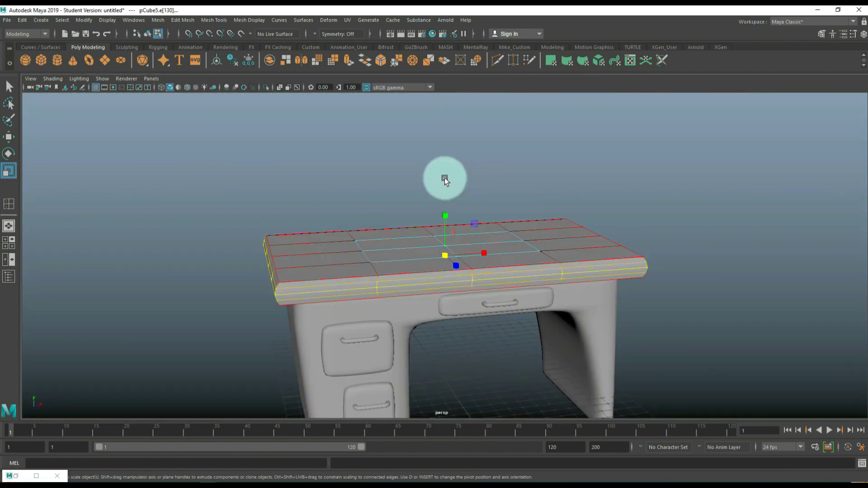
scroll(414, 168, "down", 3)
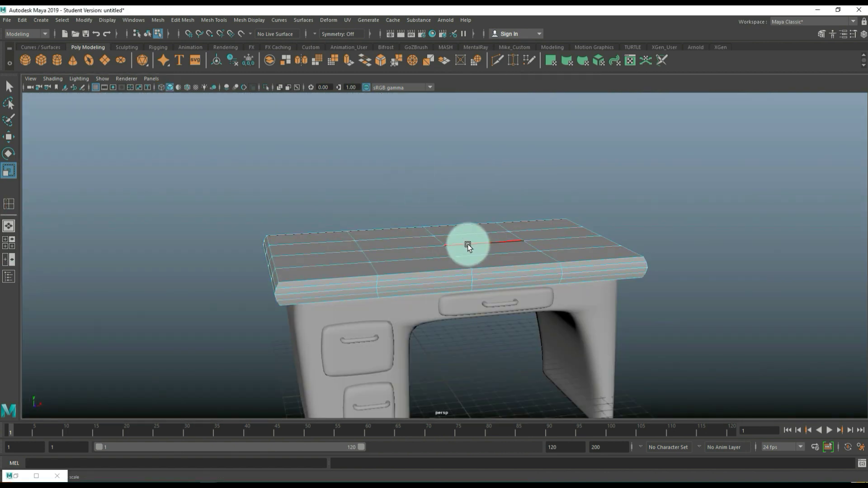
Step: Return the tabletop to object mode and apply the Smooth operation to its mesh
right_click_drag(467, 244, 513, 222)
mouse_move(513, 222)
left_mouse_down("alt")
mouse_move(547, 209)
mouse_move(498, 223)
mouse_move(508, 219)
mouse_move(512, 228)
left_mouse_up("alt")
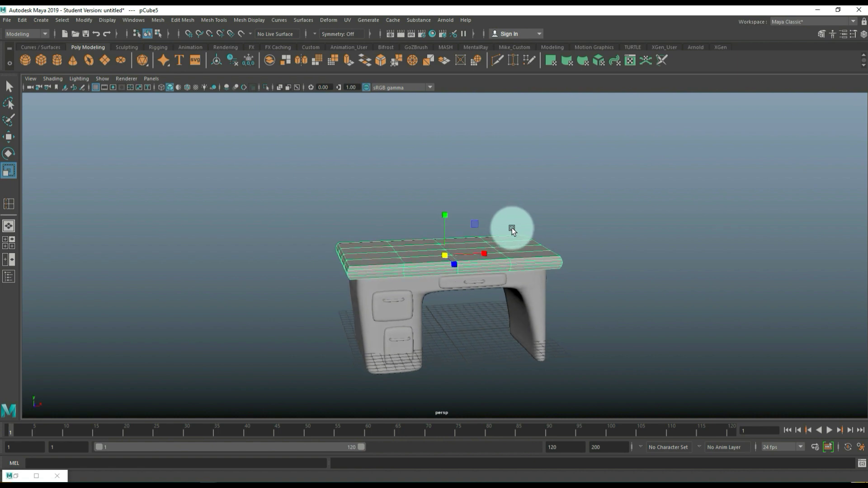
left_click(157, 20)
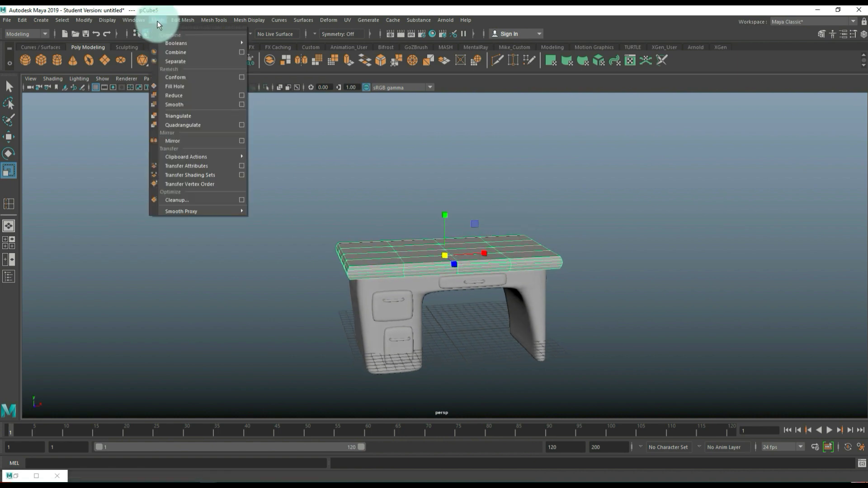
left_click(195, 103)
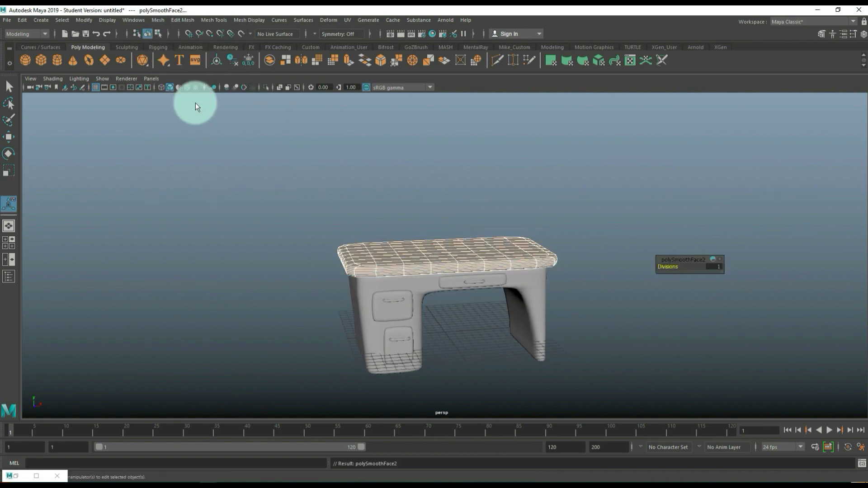
Step: Inspect the smoothed tabletop from several angles, set its smooth Divisions to 2, and deselect it
left_click(229, 229)
mouse_move(229, 229)
left_mouse_down("alt")
mouse_move(283, 242)
mouse_move(227, 235)
mouse_move(242, 240)
left_mouse_up("alt")
middle_click_drag(242, 240, 202, 209, "alt")
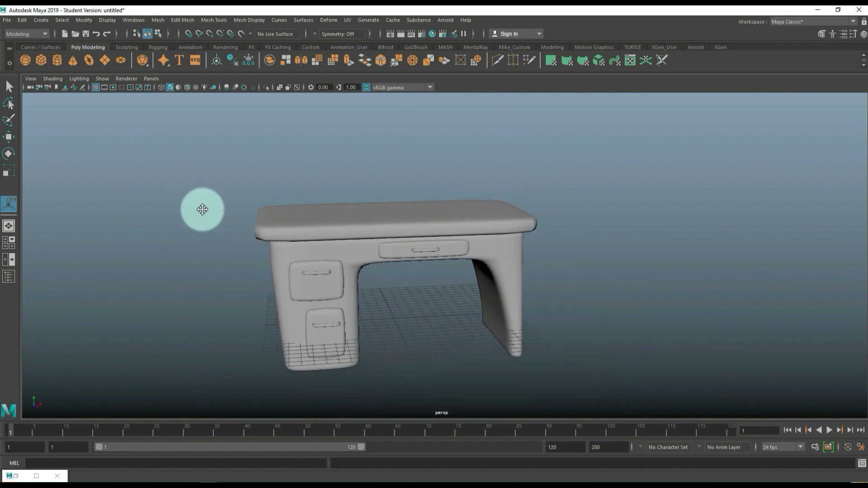
left_click_drag(202, 209, 324, 254, "alt")
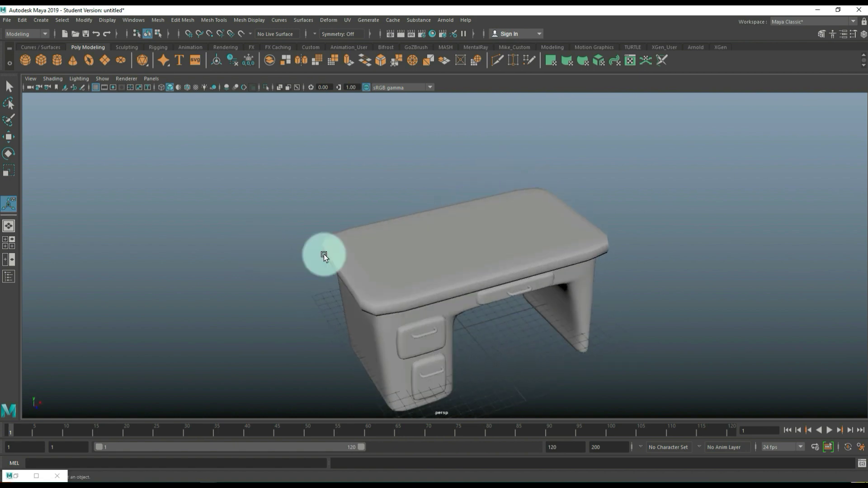
left_click(324, 254)
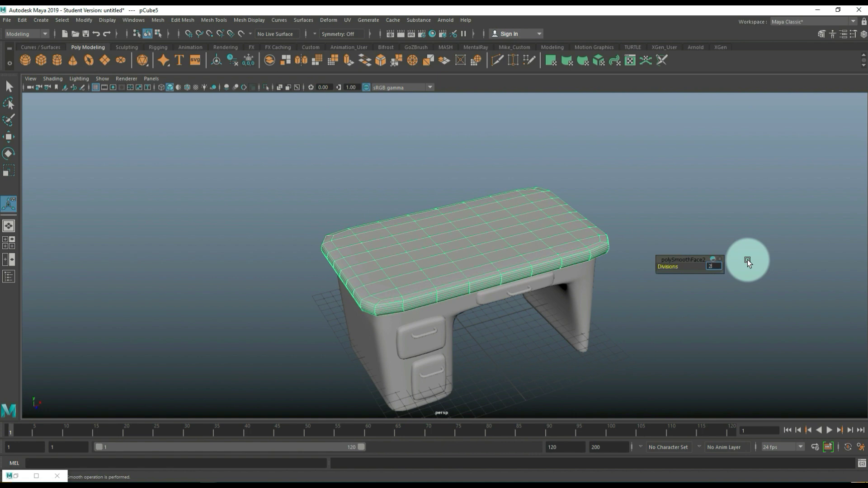
key("Return")
left_click(107, 199)
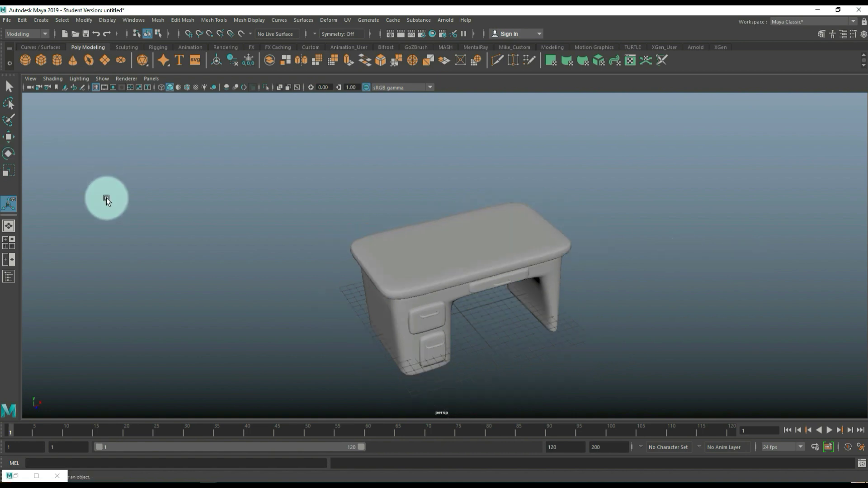
Step: Create a polygon cube, raise it to the tabletop, enlarge it, and scale it into a wide, flat block
left_click_drag(106, 199, 126, 198, "alt")
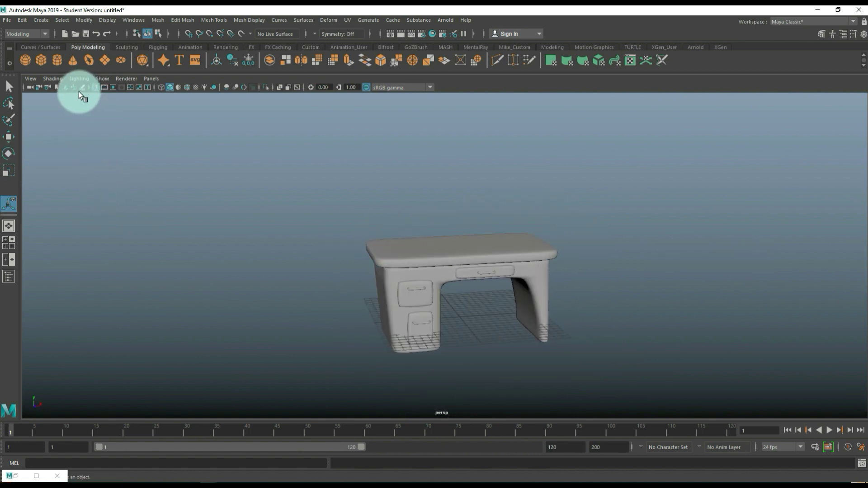
left_click(42, 61)
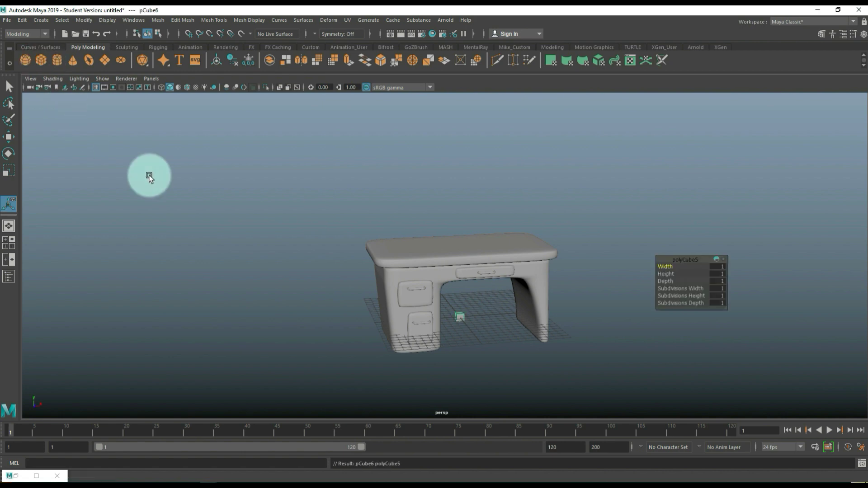
key("w")
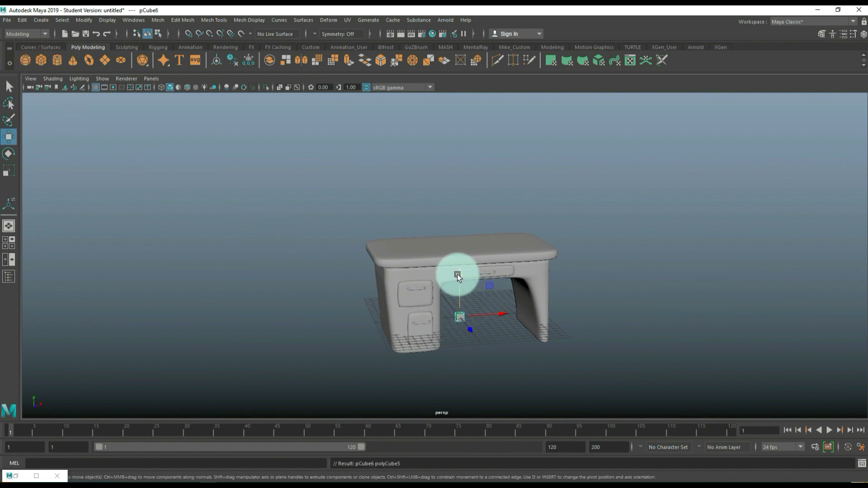
left_click_drag(457, 274, 367, 288)
key("r")
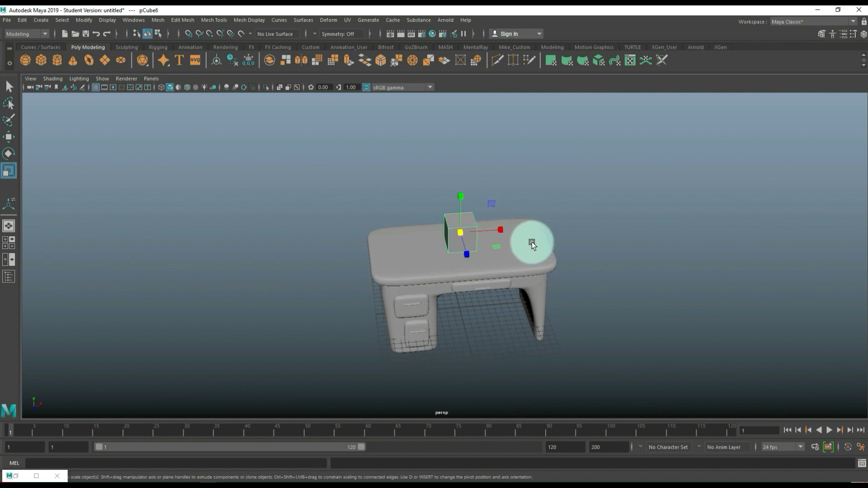
left_click_drag(501, 229, 546, 229)
left_click_drag(457, 223, 405, 268)
left_click(459, 223)
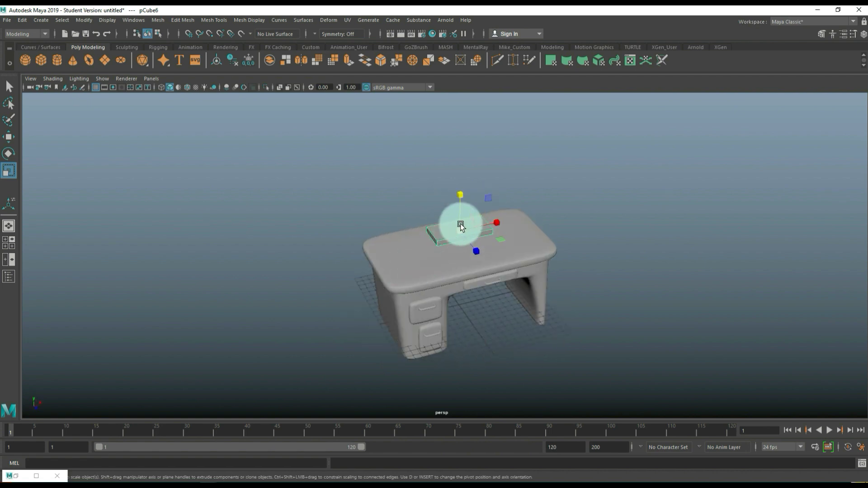
Step: Move the flat block to the tabletop's rear corner on the drawer side
key("w")
left_click_drag(498, 224, 422, 262)
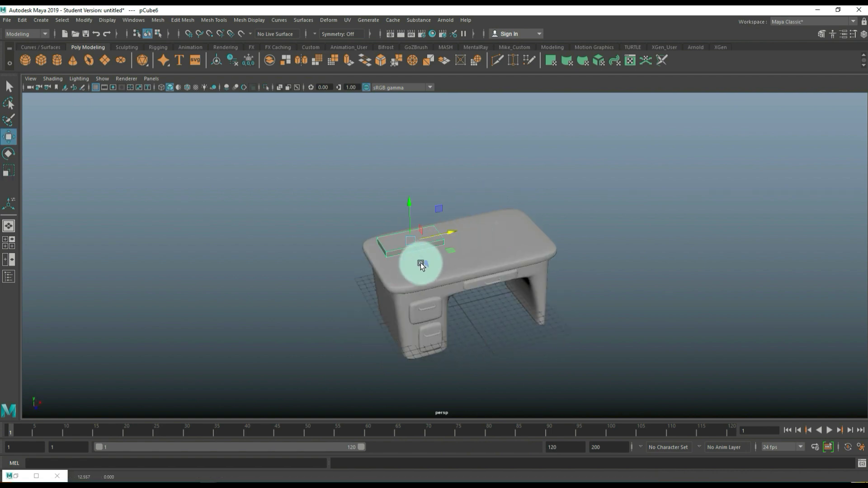
left_click_drag(340, 285, 421, 285, "alt")
left_click_drag(492, 249, 470, 251)
left_click_drag(545, 284, 342, 160, "alt")
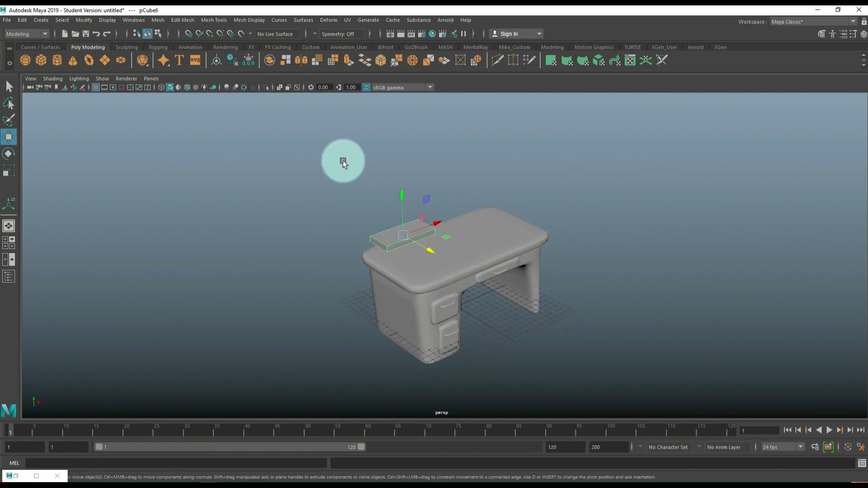
Step: Set the Insert Edge Loop tool to 4 edge loops and insert them evenly across the flat block's length
left_click(239, 20)
mouse_move(225, 20)
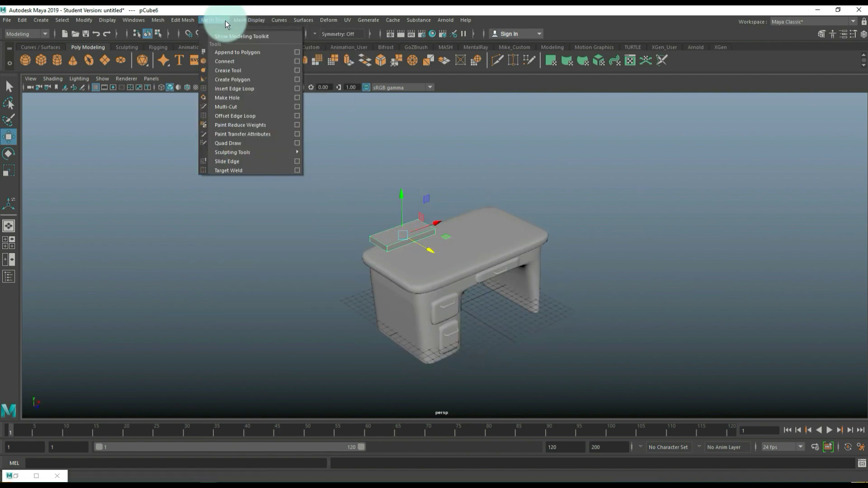
left_click(296, 88)
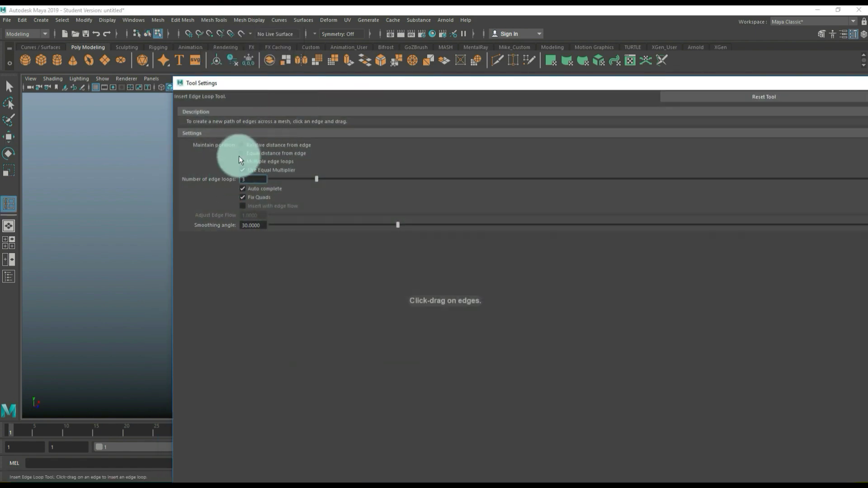
double_click(252, 179)
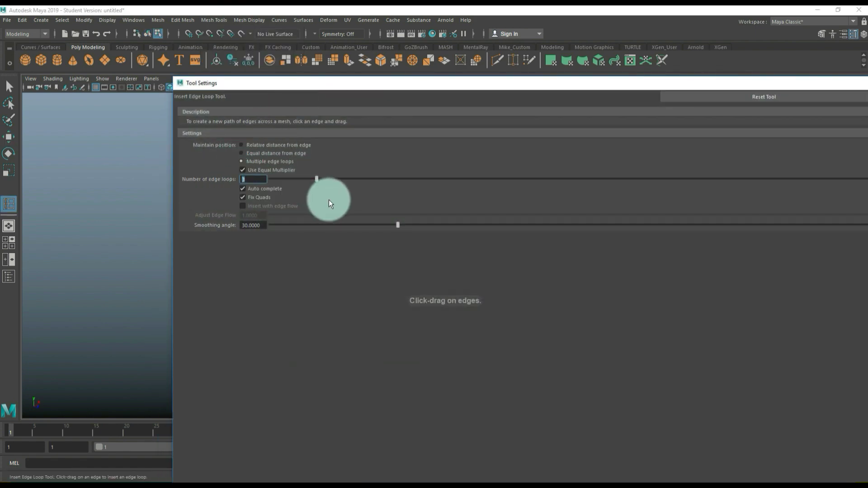
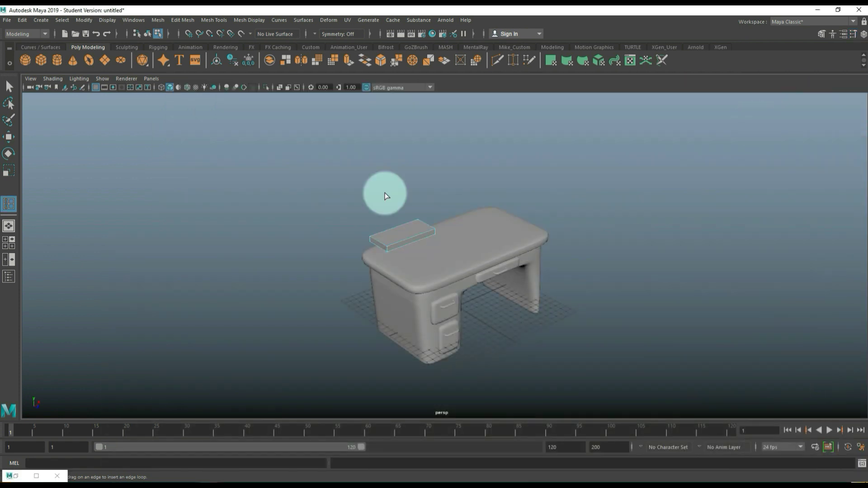
left_click_drag(383, 194, 415, 260)
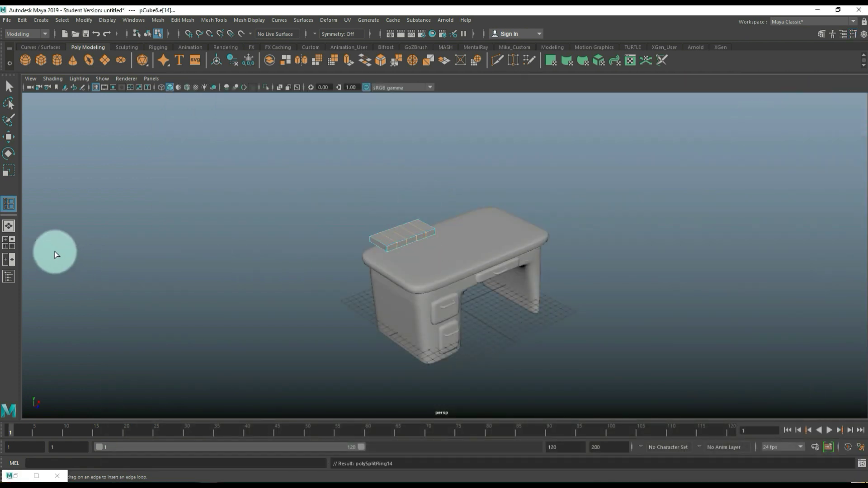
Step: Return the divided block to object mode and raise it well above the desk
mouse_move(353, 261)
left_mouse_down("alt")
mouse_move(389, 257)
mouse_move(354, 256)
left_mouse_up("alt")
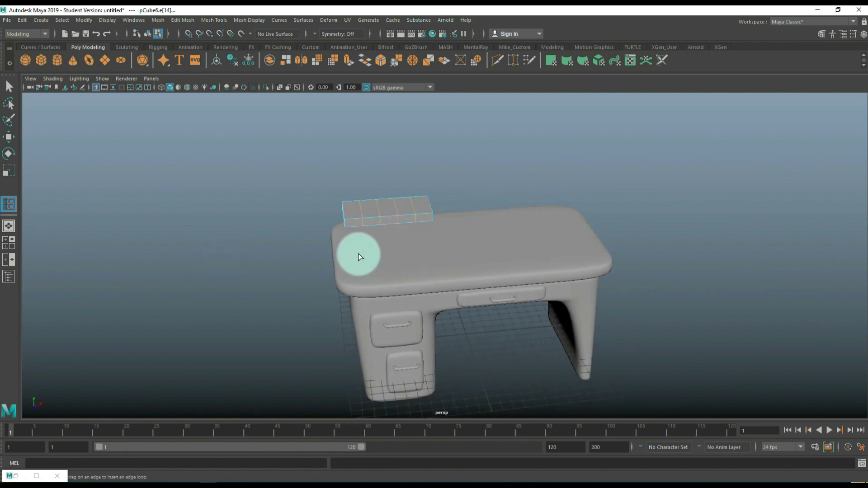
key("q")
left_click(390, 216)
right_click_drag(389, 216, 415, 197)
left_click(398, 212)
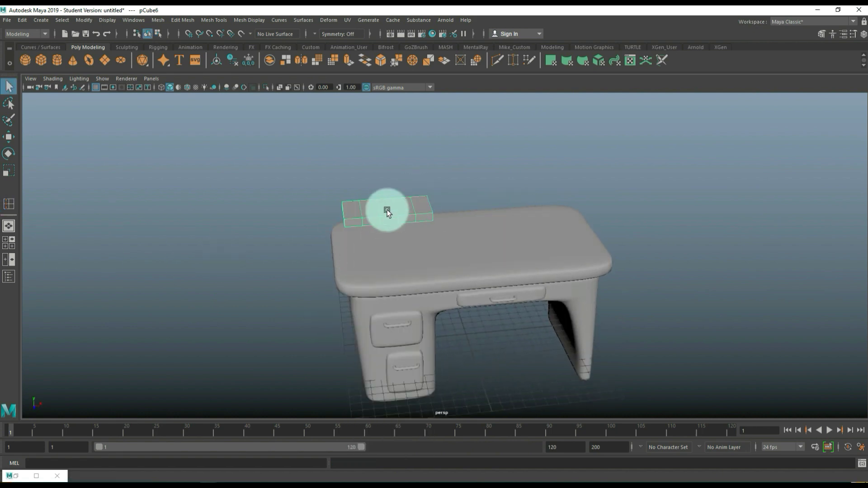
key("w")
left_click_drag(392, 187, 387, 176)
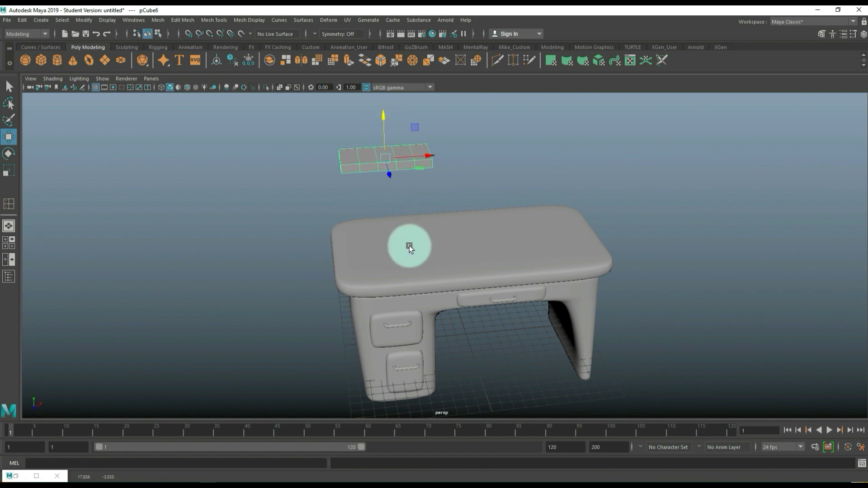
left_click_drag(404, 248, 332, 233, "alt")
Step: Configure the Insert Edge Loop tool for multiple edge loops with the number of edge loops set to 1
left_click(251, 20)
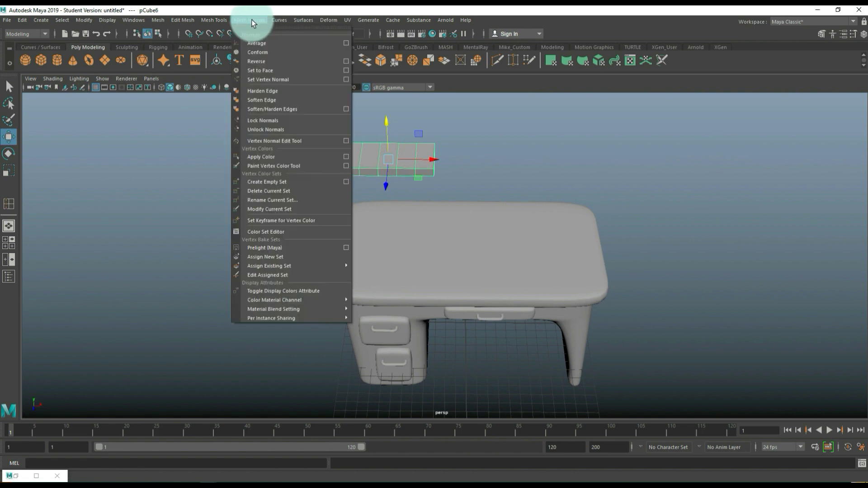
left_click(264, 19)
left_click(216, 20)
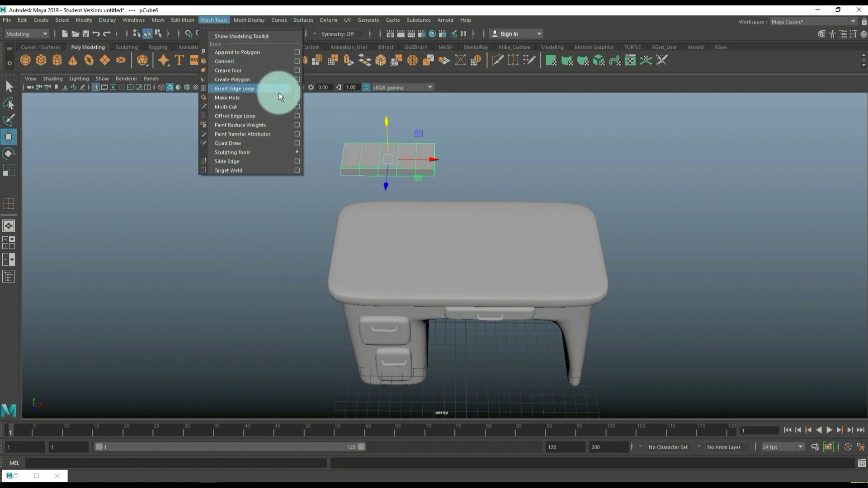
left_click(296, 88)
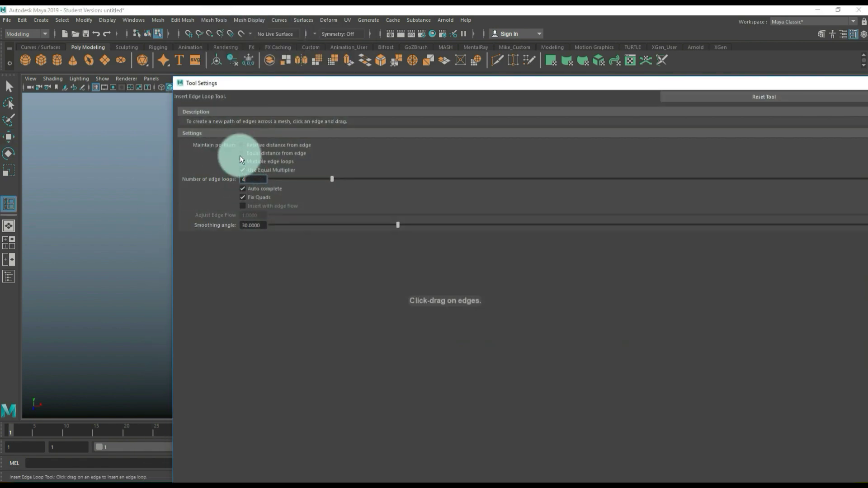
left_click(240, 155)
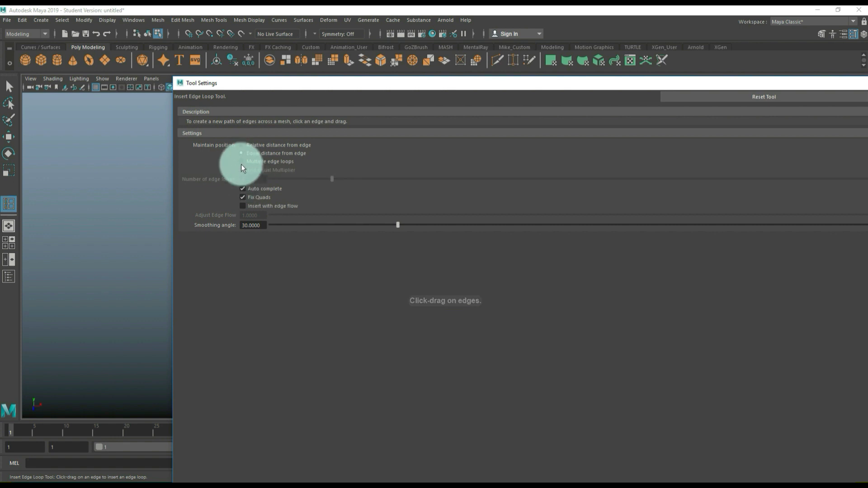
left_click(241, 162)
left_click(205, 179)
type("1")
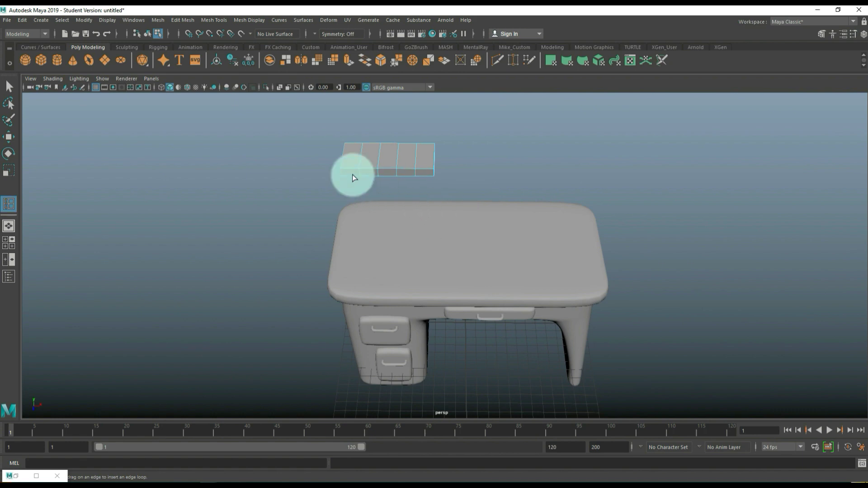
Step: Split the block's segments in half with single edge loops and extrude the narrow end faces of its underside downward
left_click(425, 169)
key("q")
left_click_drag(425, 206, 449, 158, "alt")
right_click_drag(354, 162, 357, 180)
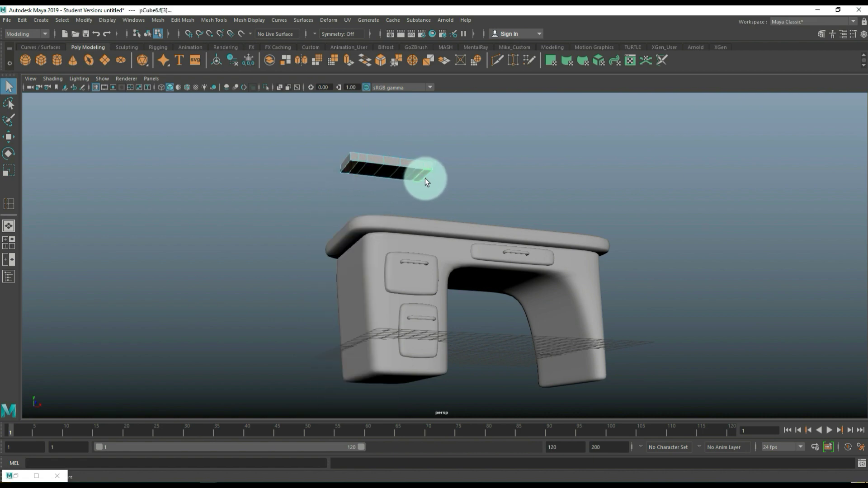
key("ctrl+e")
key("w")
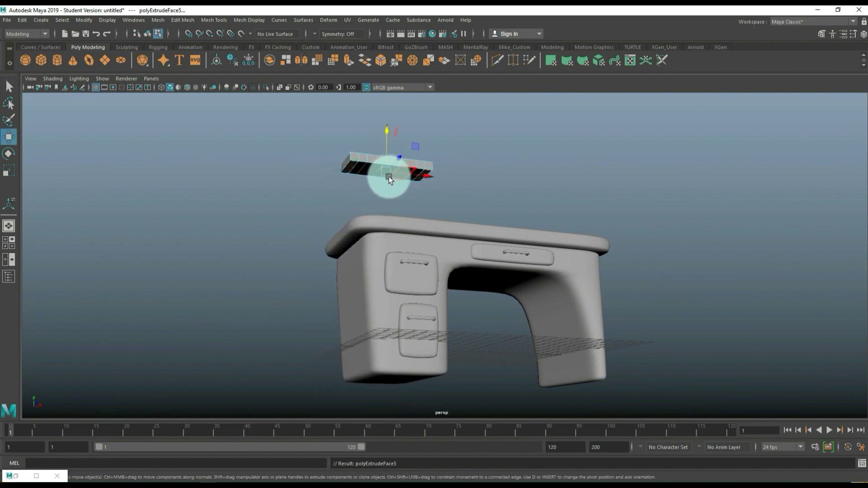
left_click_drag(386, 148, 388, 139)
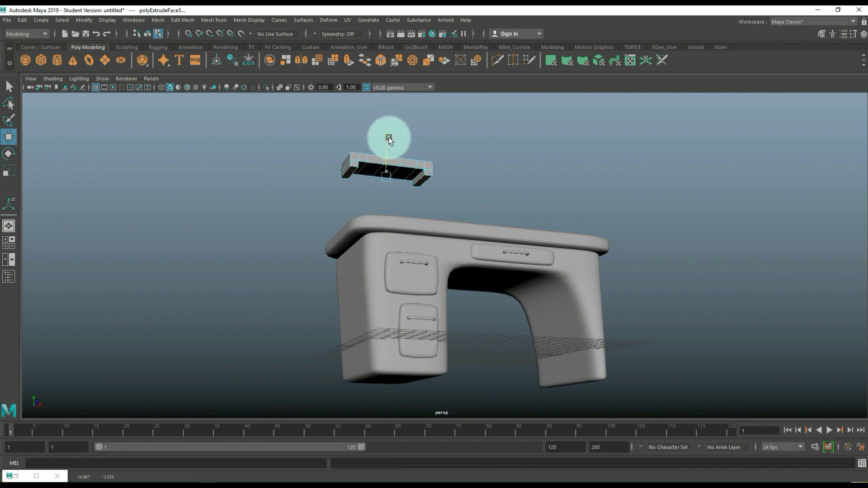
Step: Extrude the undersides of both short legs downward two more times in similar increments
key("ctrl+e")
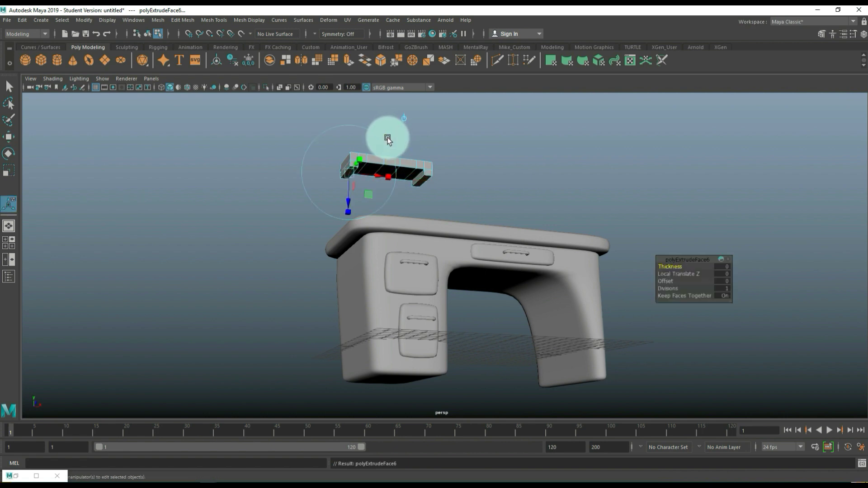
key("w")
left_click_drag(384, 134, 386, 143)
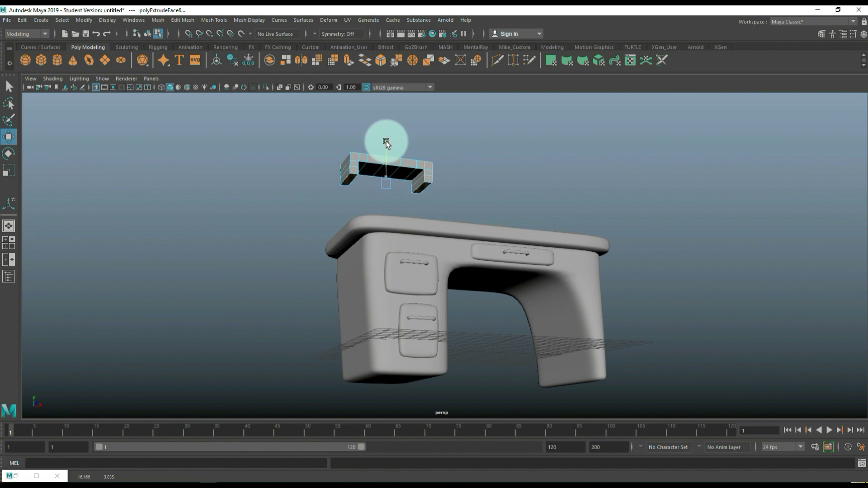
key("ctrl+e")
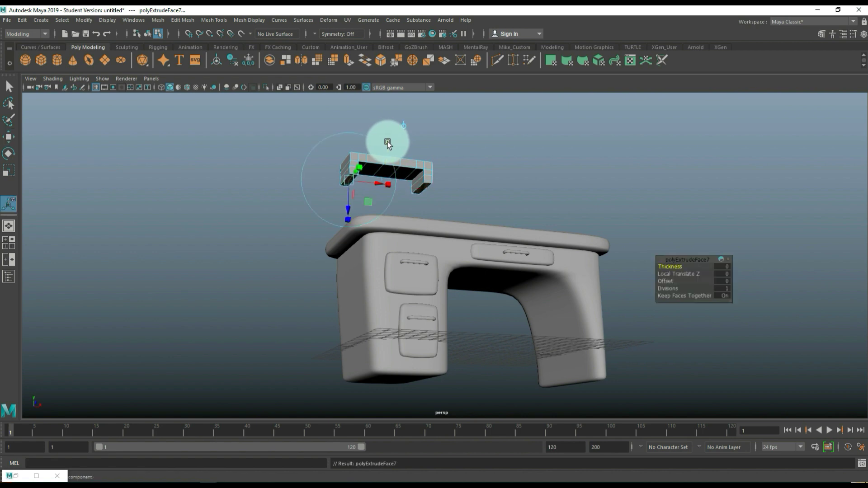
key("w")
left_click_drag(387, 144, 389, 147)
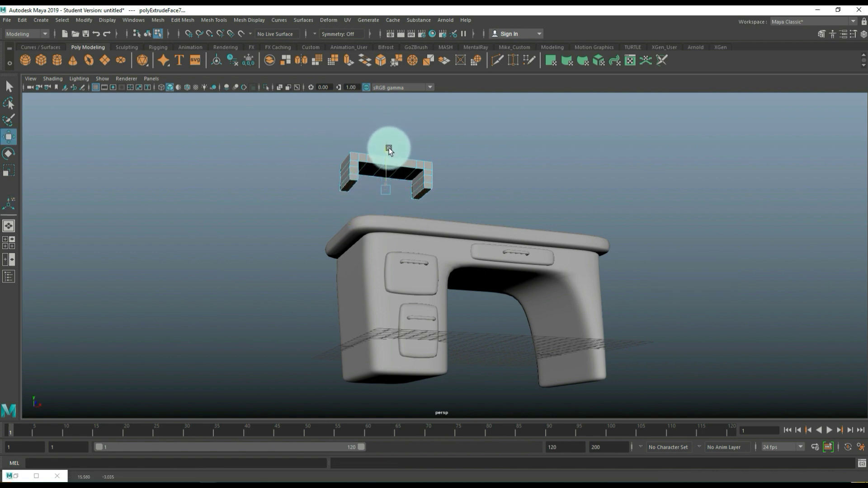
Step: Return the legged block to object mode and check its smooth preview before restoring the unsmoothed display
right_click_drag(411, 163, 456, 156)
key("3")
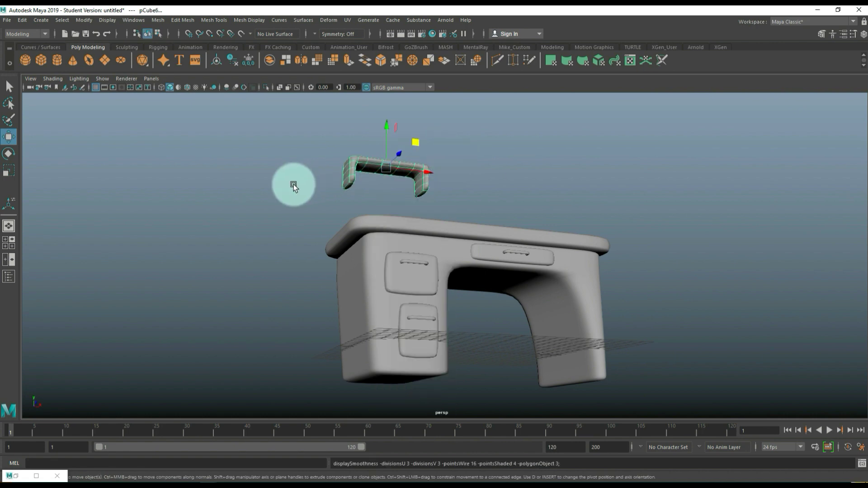
left_click_drag(294, 183, 327, 213, "alt")
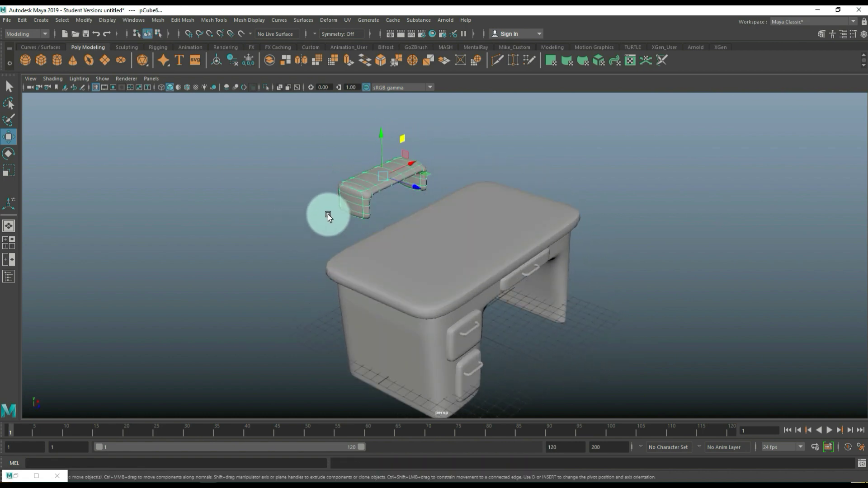
key("1")
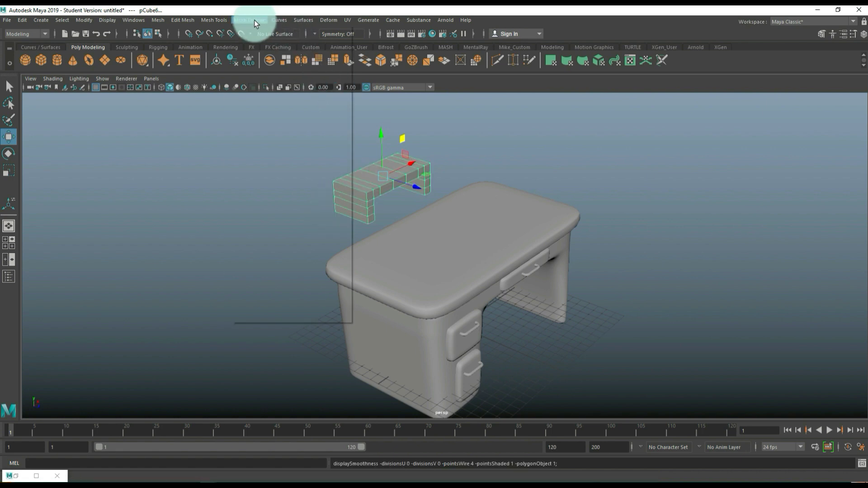
Step: Set the Insert Edge Loop tool to 3 edge loops and insert them evenly across the legged block's depth
left_click(252, 19)
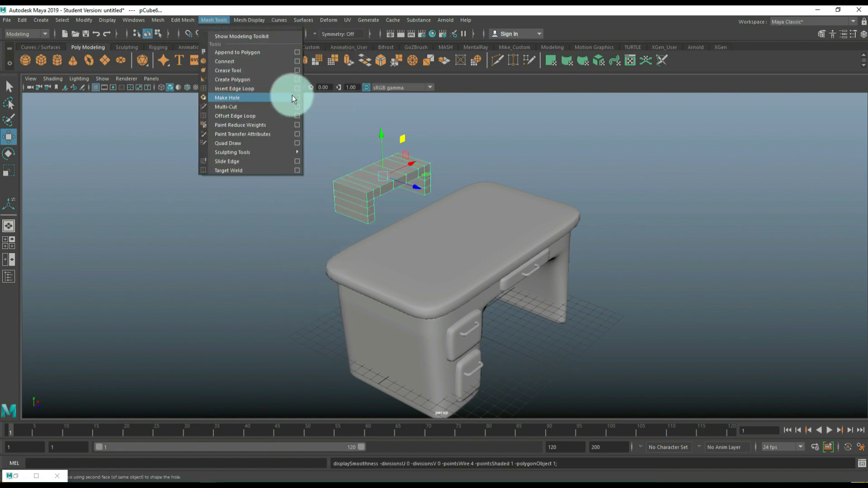
left_click(297, 89)
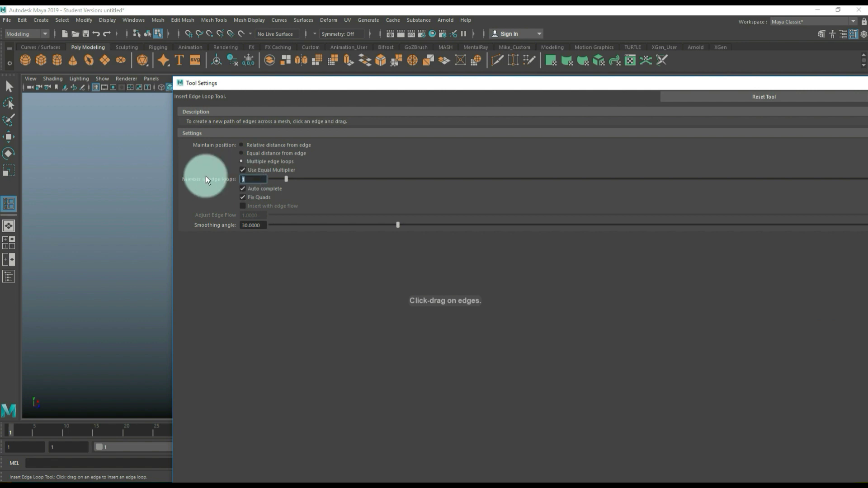
double_click(251, 181)
type("3")
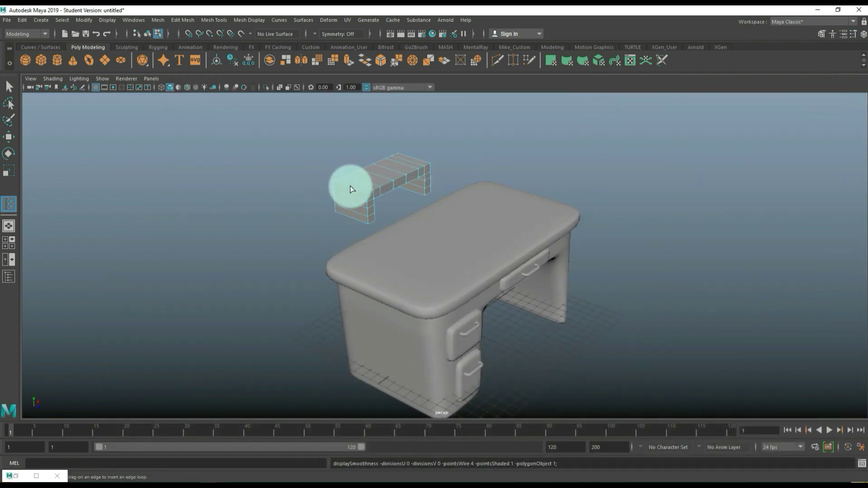
left_click(351, 187)
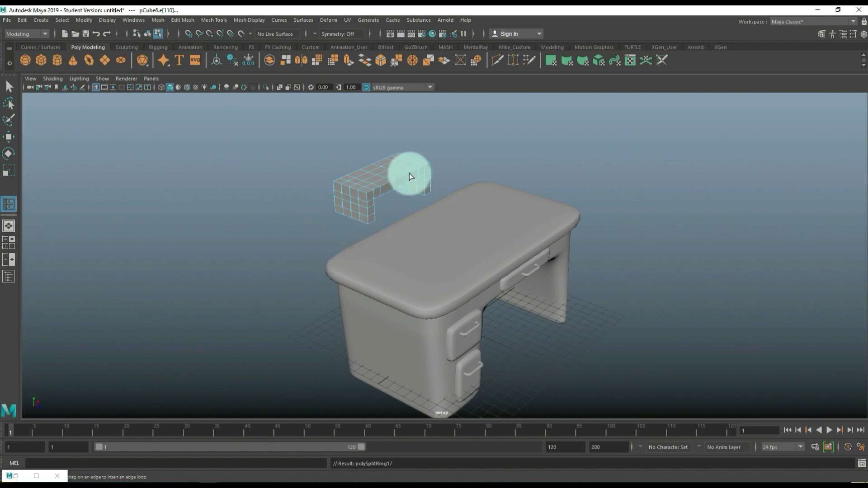
Step: Leave the Insert Edge Loop tool and preview the legged block smoothed in object mode
key("1")
right_click_drag(406, 166, 429, 161)
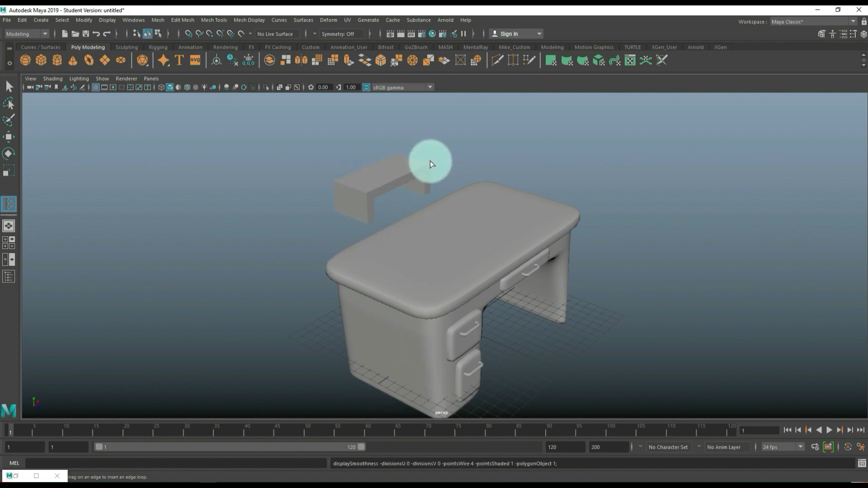
left_click(405, 177)
key("3")
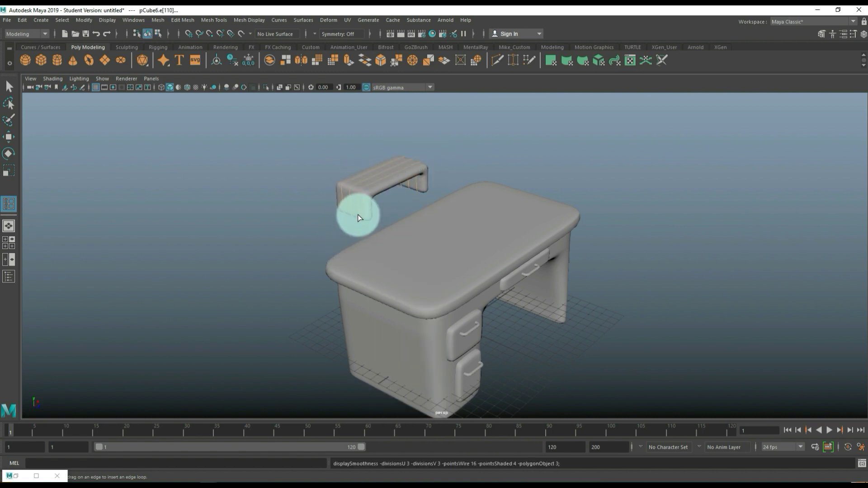
right_click_drag(359, 213, 316, 184)
key("q")
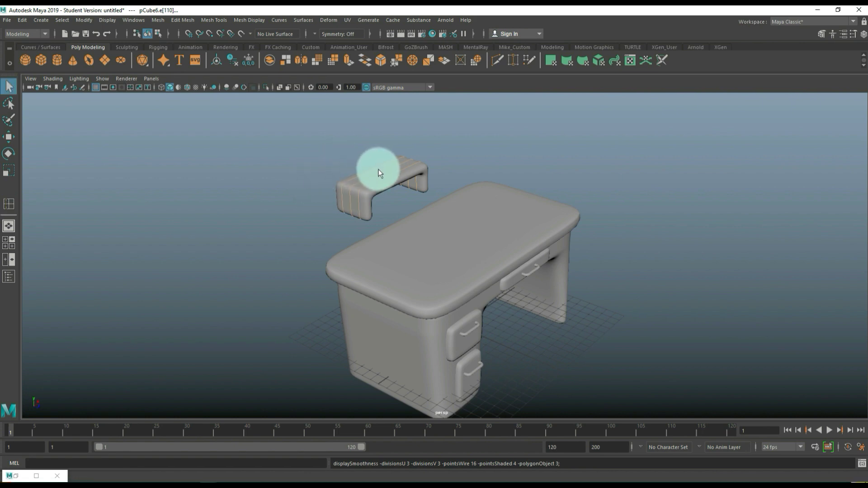
Step: Turn off the legged block's smooth preview and apply a mesh Smooth with 1 division
key("F8")
key("1")
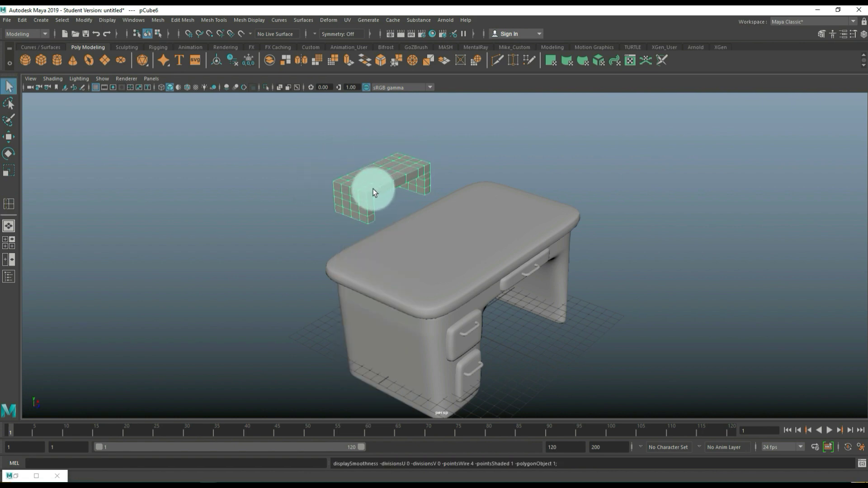
left_click(157, 21)
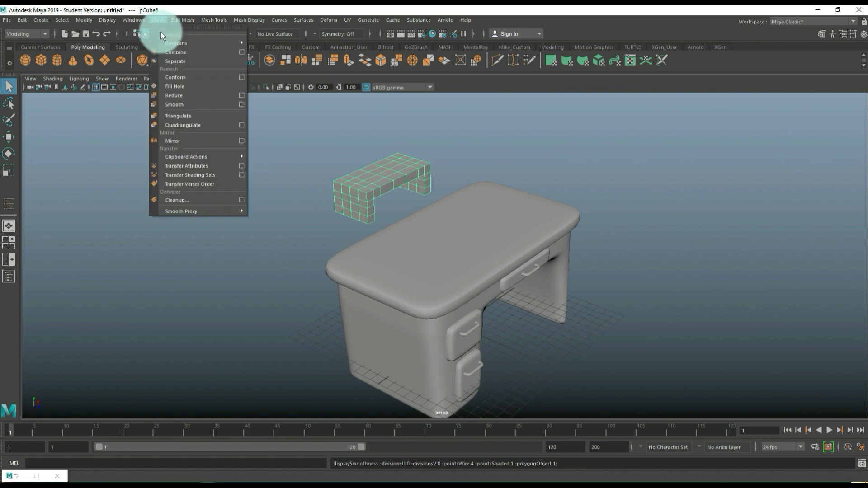
left_click(187, 104)
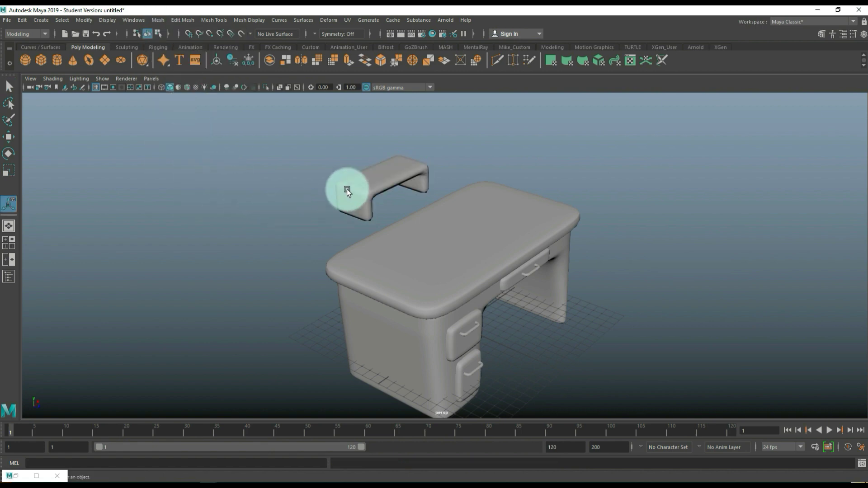
key("1")
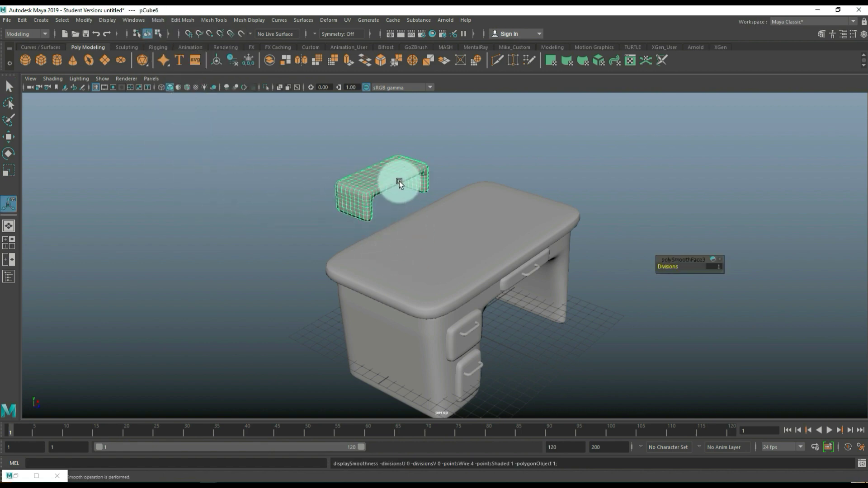
Step: Lower the smoothed riser onto the tabletop and fine-tune its height in the front view so its feet rest on the surface
key("w")
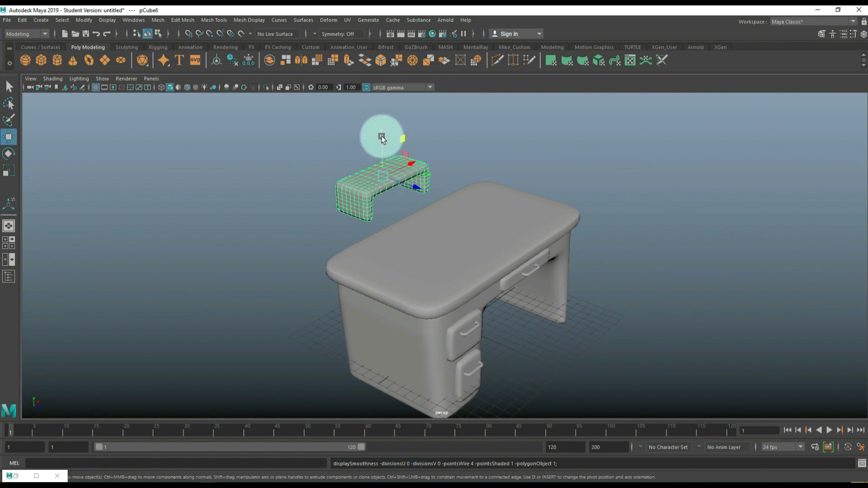
left_click_drag(382, 135, 390, 197)
left_click(8, 243)
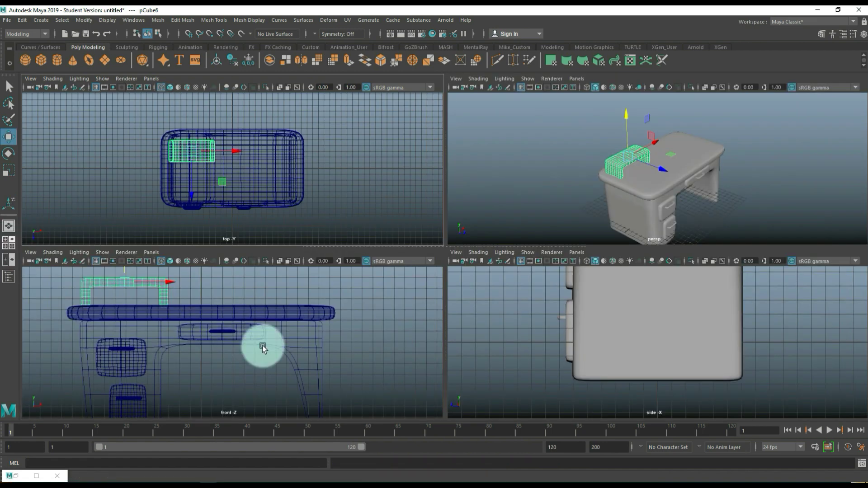
key("space")
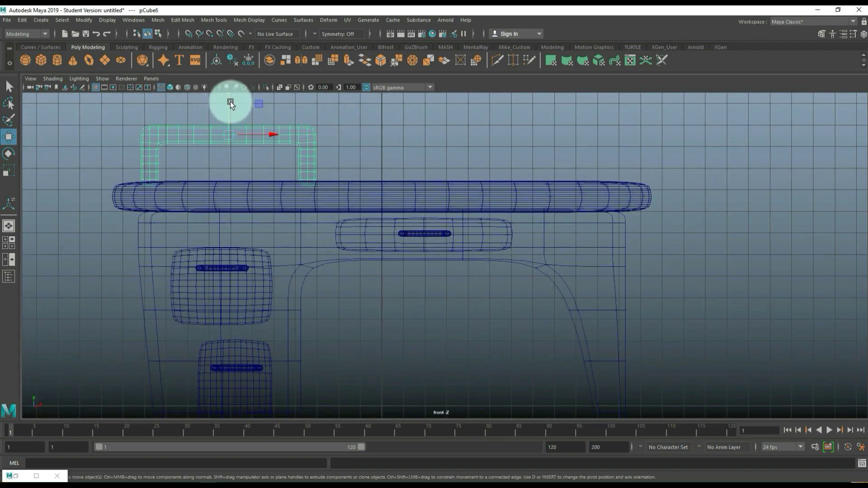
left_click_drag(229, 99, 230, 97)
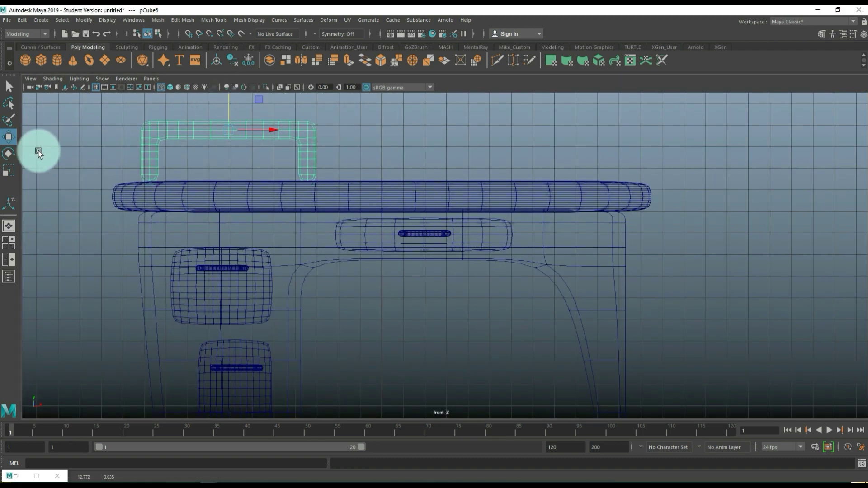
left_click(5, 239)
key("space")
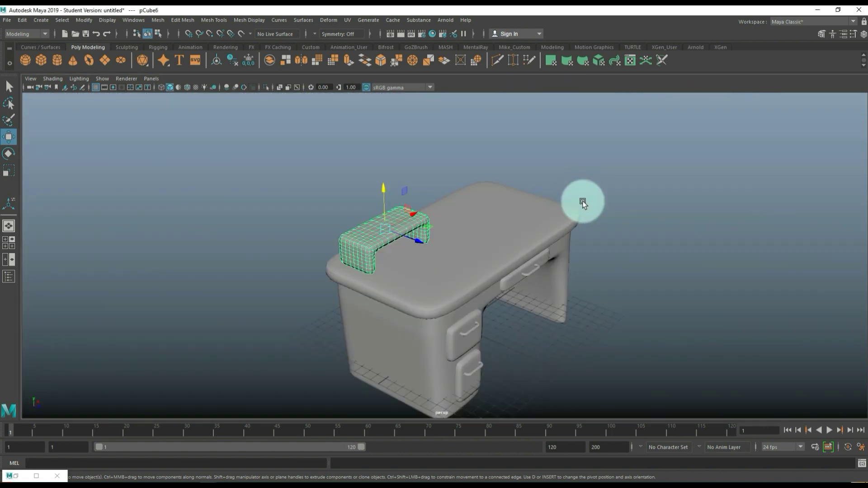
Step: Rotate the riser slightly about its vertical axis on the tabletop and deselect it
left_click_drag(406, 253, 421, 263, "alt")
key("e")
left_click(299, 239)
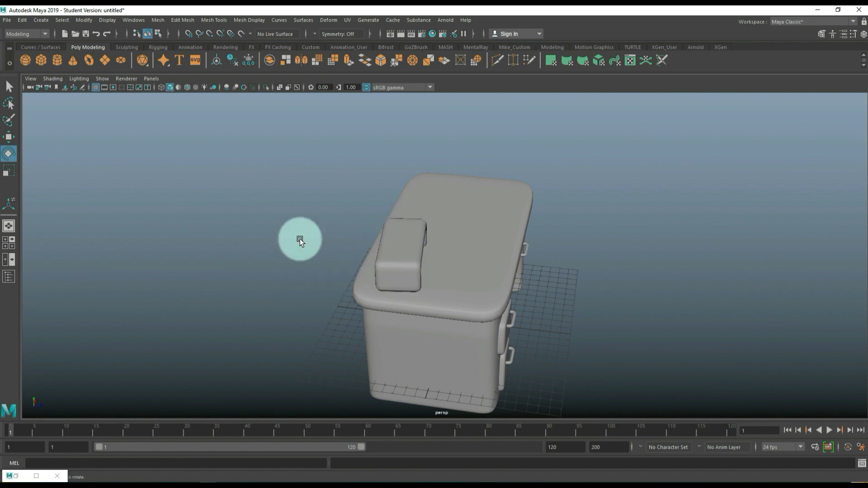
Step: Create a cube, raise it well above the desk, and scale it into a thick slab slightly larger than the tabletop
scroll(300, 238, "down", 3)
left_click_drag(313, 270, 208, 271, "alt")
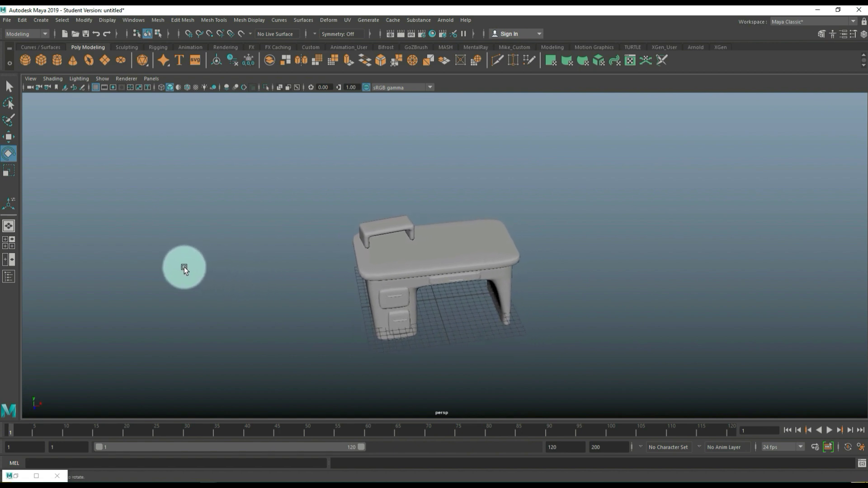
left_click(42, 61)
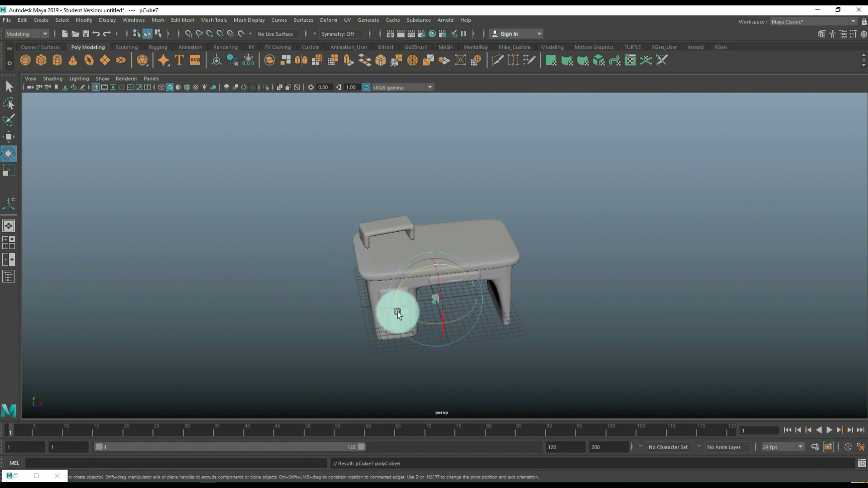
key("w")
left_click_drag(436, 258, 430, 137)
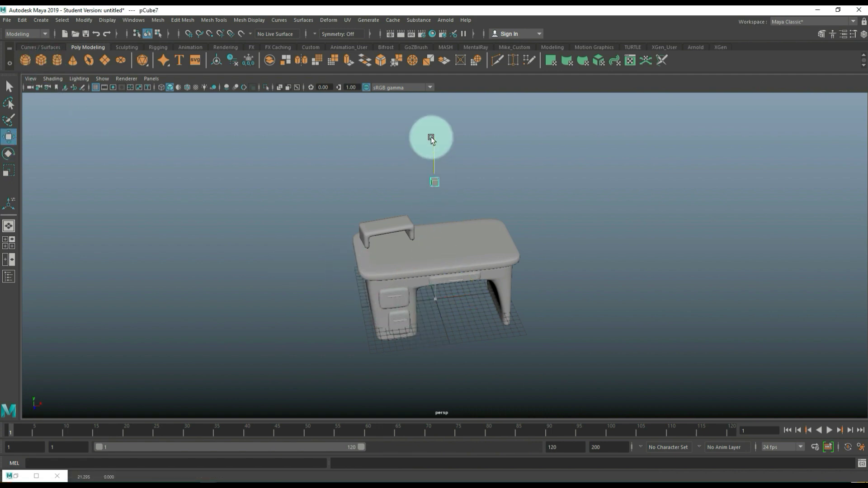
key("r")
mouse_move(437, 173)
left_mouse_down()
mouse_move(519, 170)
mouse_move(466, 181)
mouse_move(446, 217)
mouse_move(434, 142)
mouse_move(441, 163)
left_mouse_up()
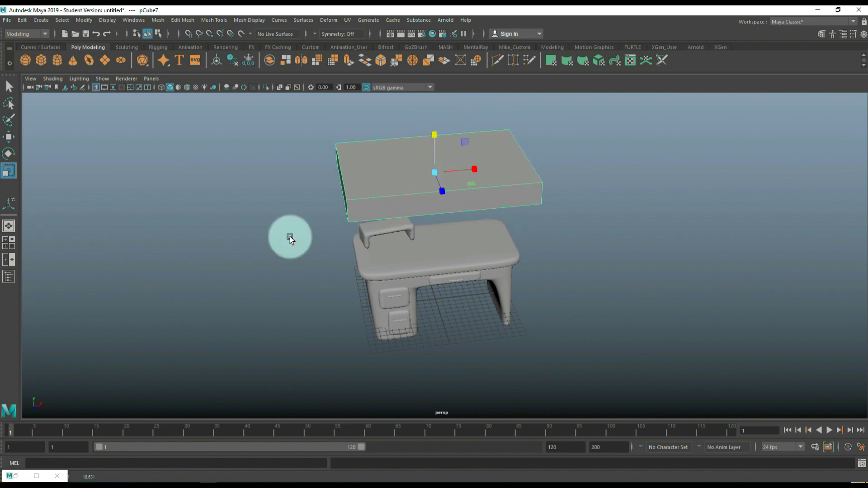
Step: Insert 3 evenly spaced horizontal edge loops through the large slab's thickness using the Insert Edge Loop tool
left_click_drag(289, 237, 312, 226, "alt")
left_click(223, 21)
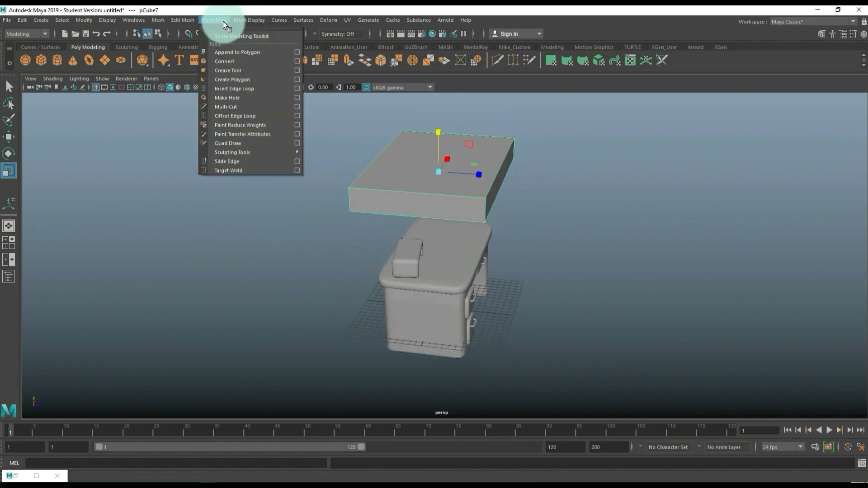
left_click(297, 89)
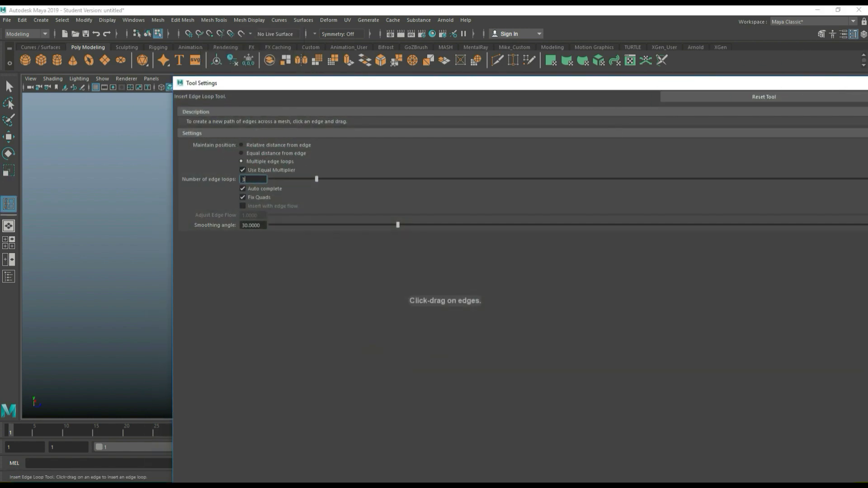
left_click(465, 189)
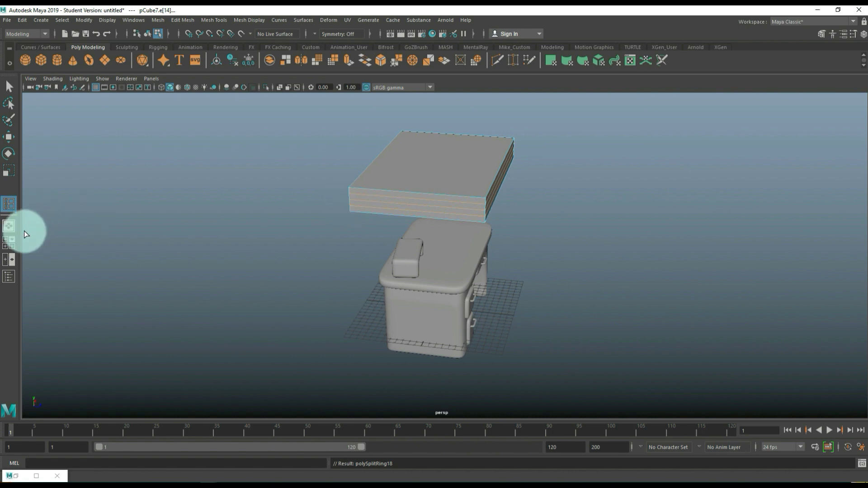
left_click(8, 243)
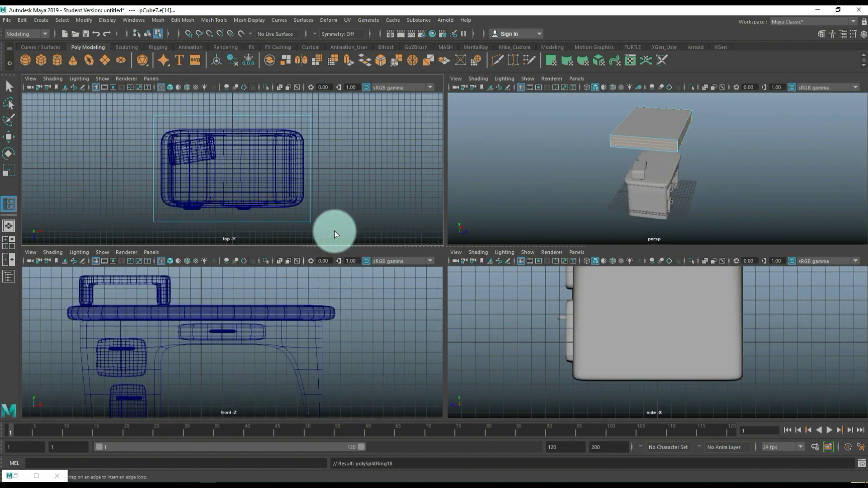
Step: In the side view, pull the slab's three inner vertex rows on one side outward, the middle row furthest, to form a rounded spine
scroll(562, 313, "down", 3)
key("f")
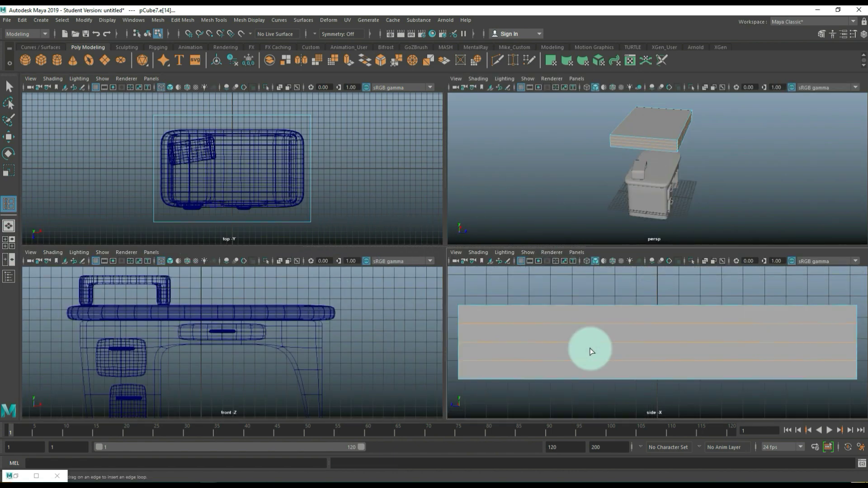
key("space")
scroll(186, 210, "down", 3)
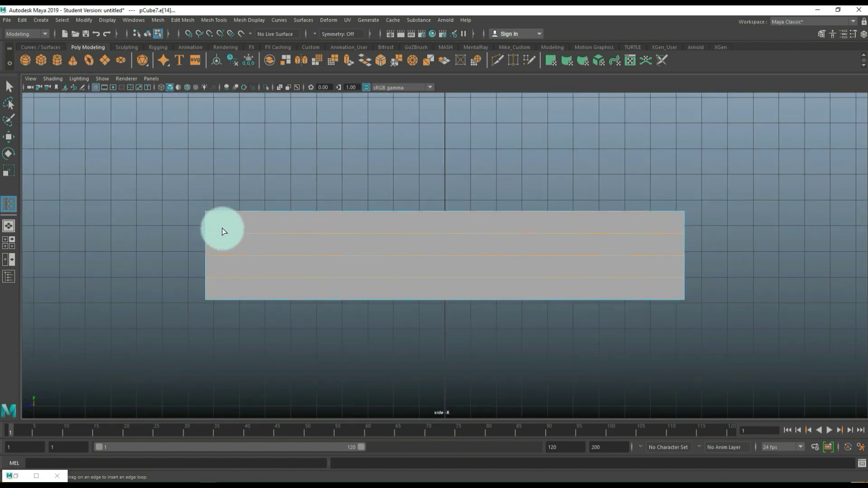
right_click_drag(224, 229, 197, 230)
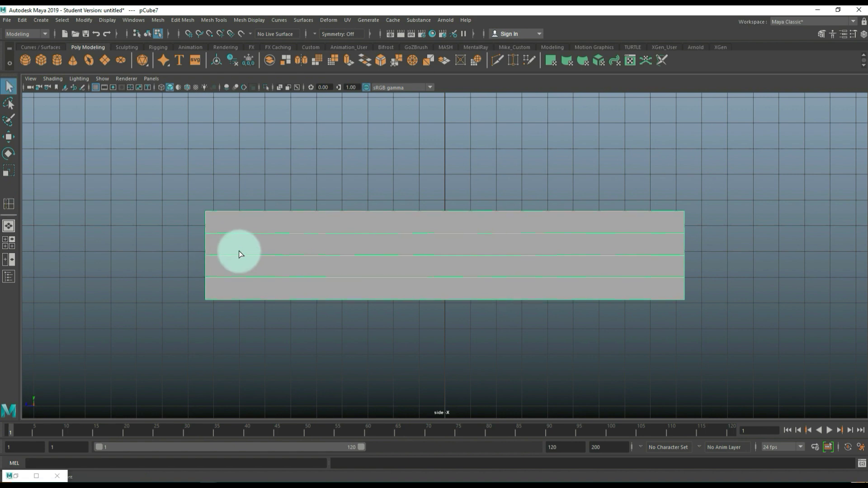
right_click_drag(247, 233, 203, 232)
left_click_drag(201, 228, 232, 284)
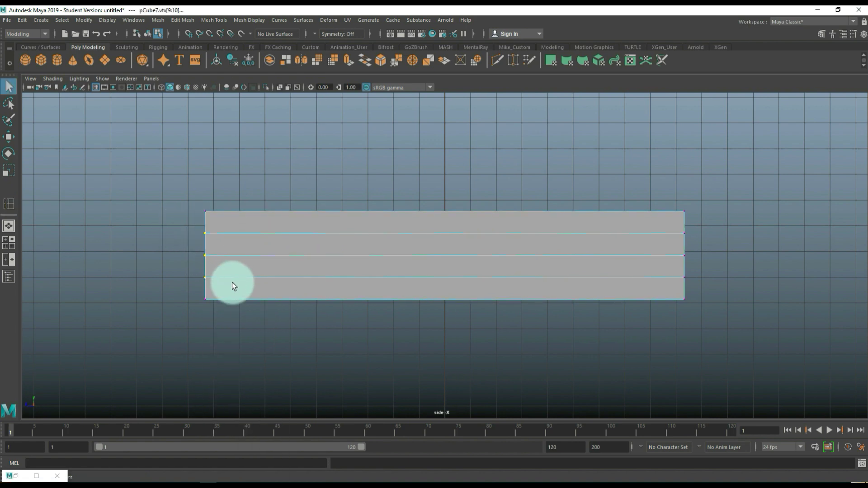
key("w")
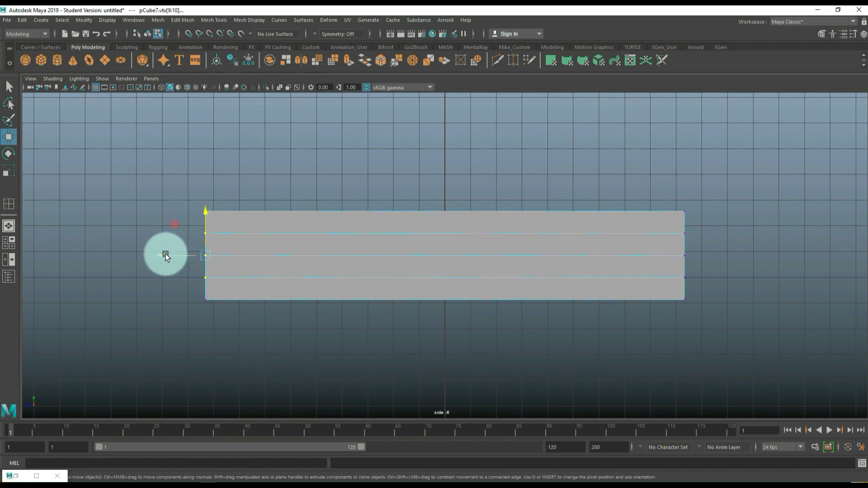
left_click_drag(167, 256, 208, 262)
left_click_drag(152, 255, 146, 256)
Step: Extrude the slab's top and bottom faces with an offset of -0.9 and slight thickness as overhanging book covers, and return to object mode
key("space")
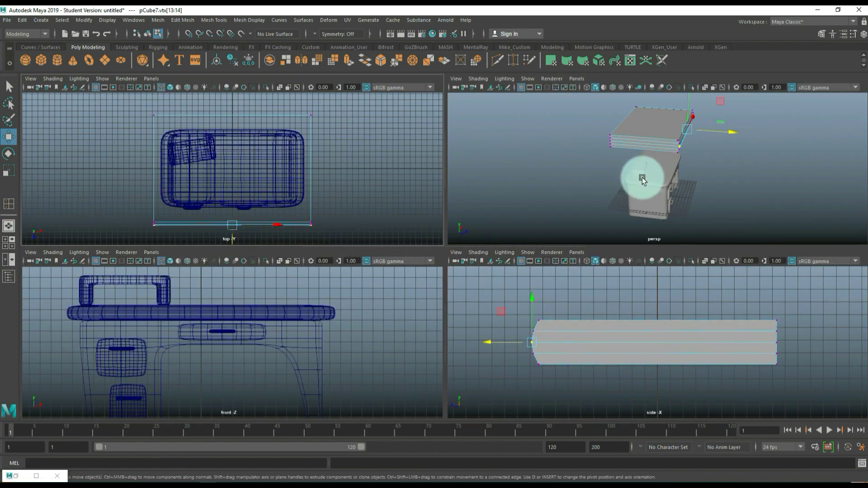
key("space")
left_click_drag(402, 217, 434, 193, "alt")
right_click(438, 180)
right_click_drag(438, 181, 443, 203)
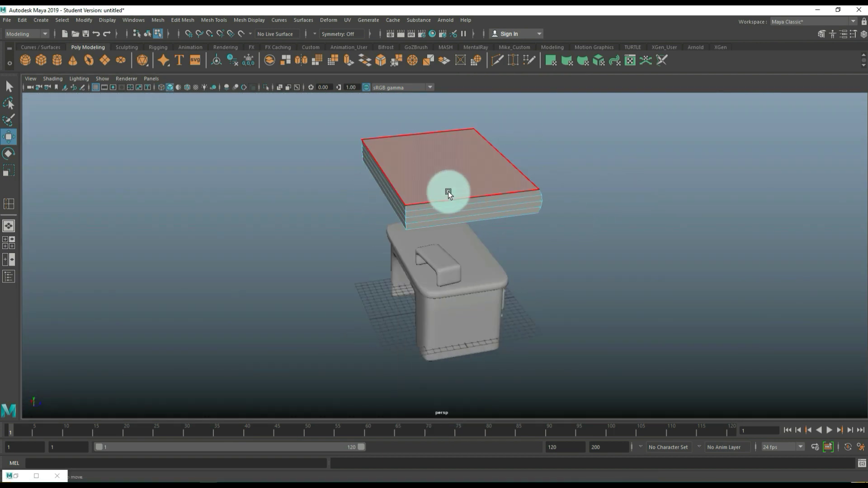
left_click(447, 182)
left_click_drag(517, 285, 487, 248, "alt")
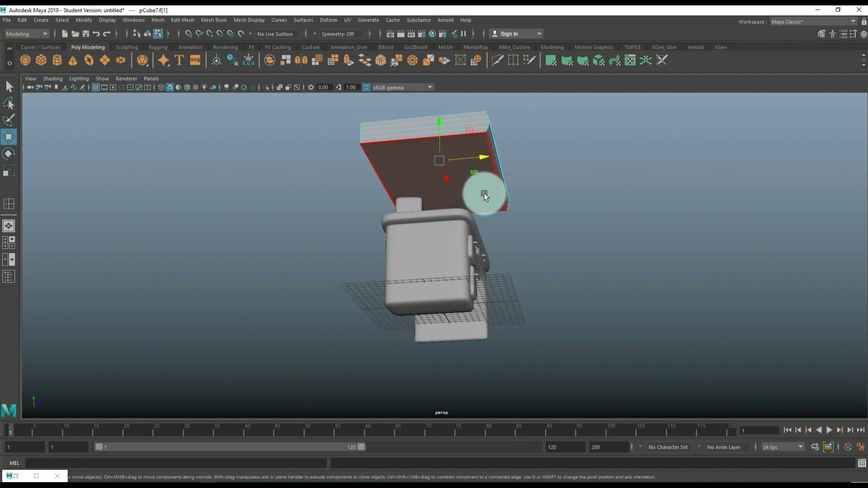
left_click_drag(565, 234, 460, 215, "alt")
left_click(398, 122, "shift")
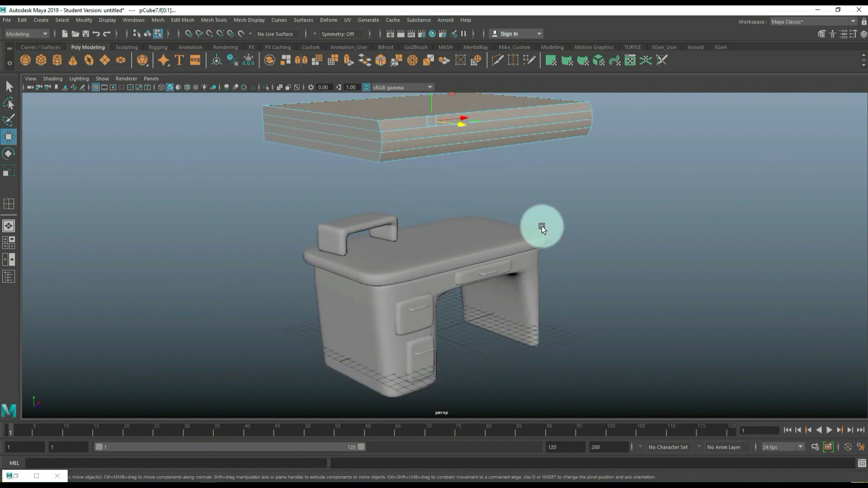
scroll(547, 227, "down", 3)
left_click_drag(553, 229, 594, 229, "alt")
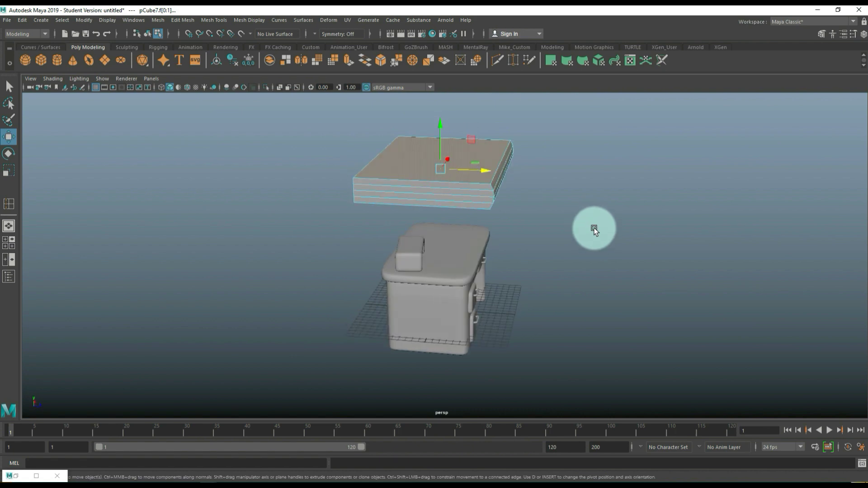
key("ctrl+e")
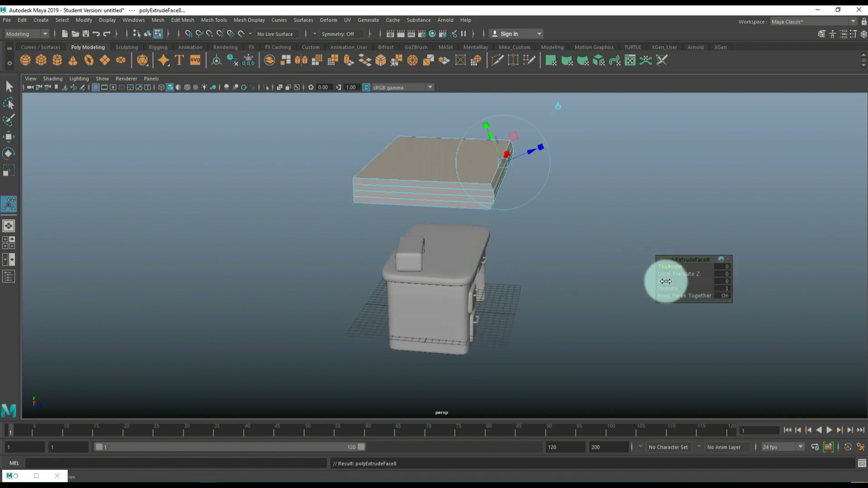
left_click_drag(665, 281, 661, 283)
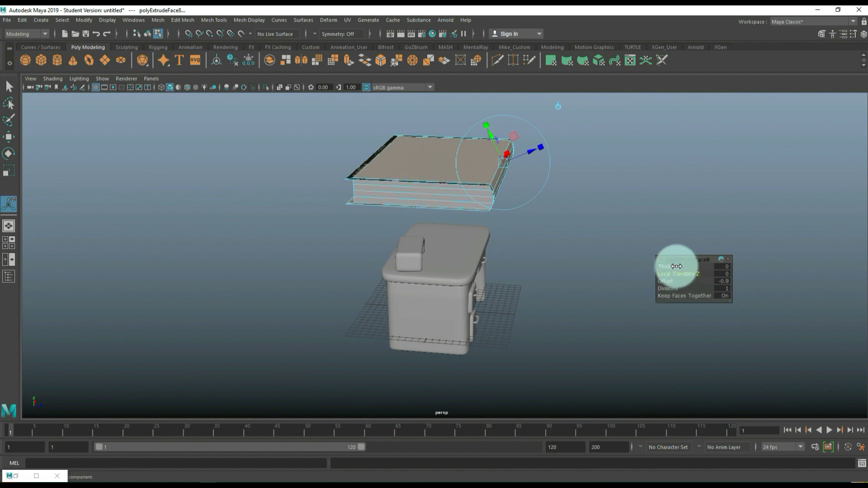
left_click_drag(676, 266, 679, 267)
key("q")
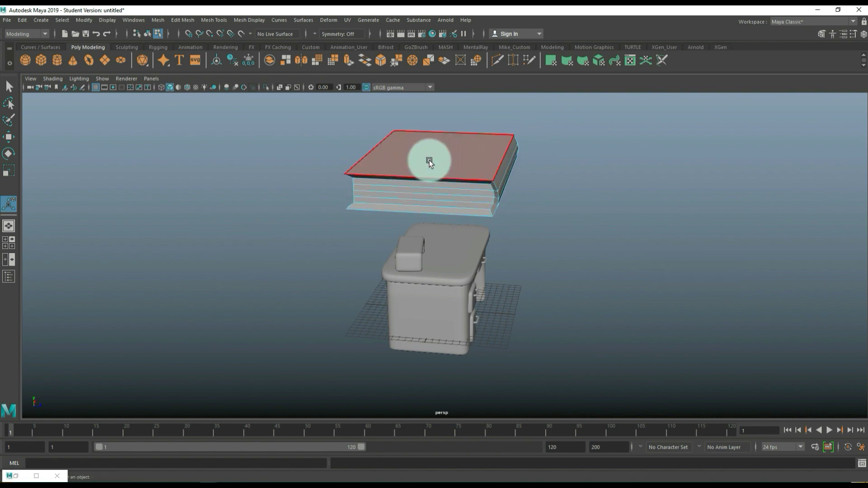
right_click_drag(429, 160, 494, 135)
Step: Lower the book to the desk, scale it down uniformly to a small size, and adjust its height above the tabletop
mouse_move(555, 223)
left_mouse_down("alt")
mouse_move(597, 213)
mouse_move(523, 248)
mouse_move(551, 221)
mouse_move(555, 233)
left_mouse_up("alt")
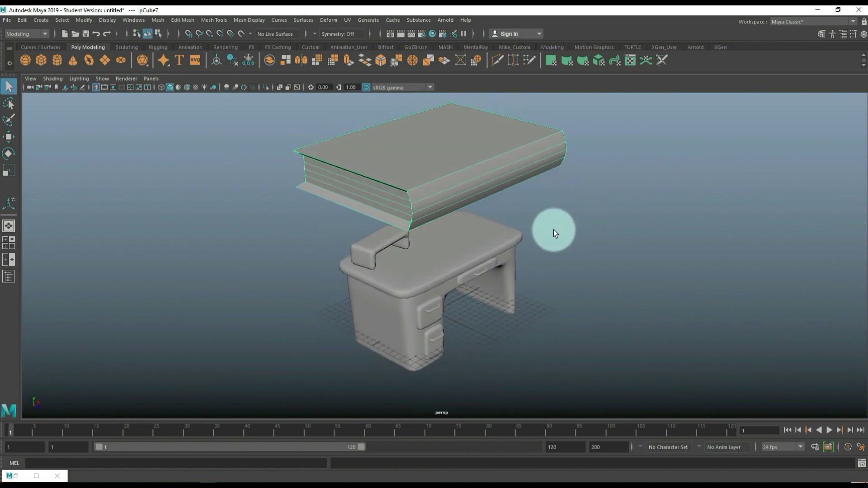
key("w")
left_click_drag(434, 119, 453, 226)
key("r")
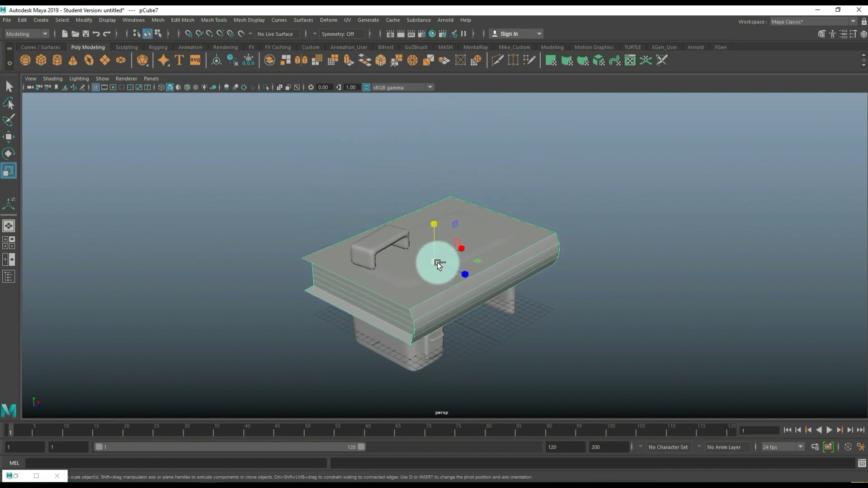
left_click_drag(437, 262, 361, 272)
key("w")
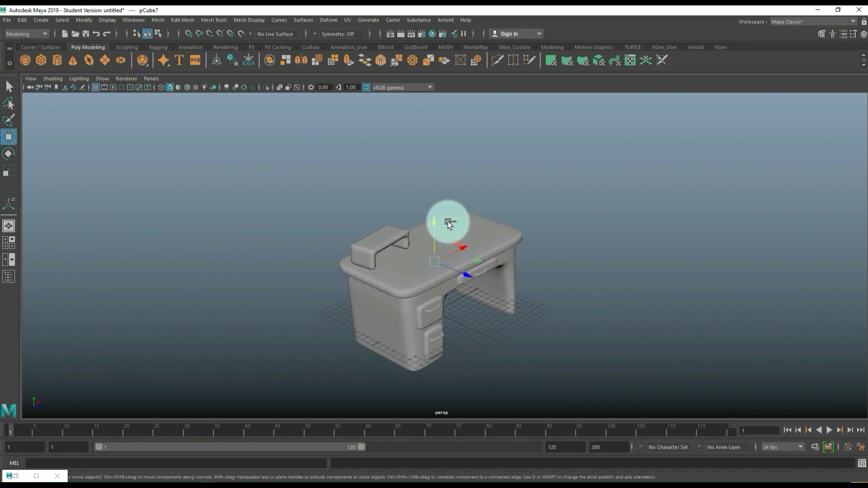
left_click_drag(433, 221, 441, 199)
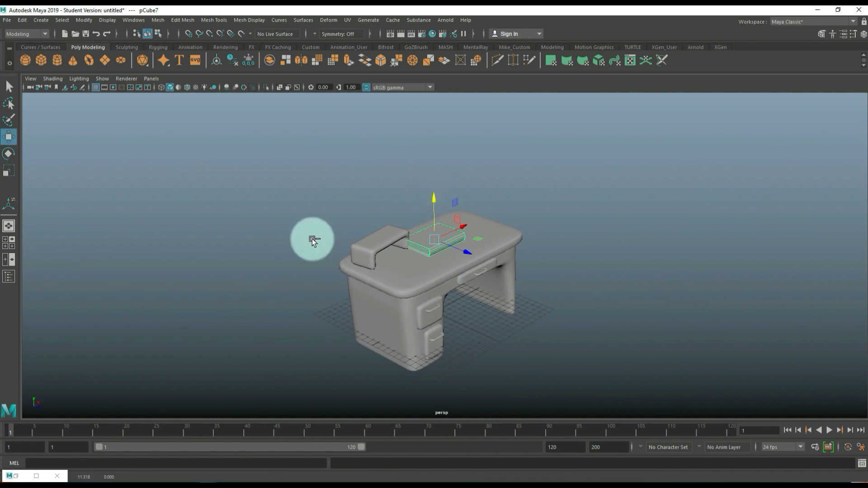
Step: In the top view, rotate the book about its vertical axis and move it along X toward the desk end opposite the riser
left_click(13, 244)
key("space")
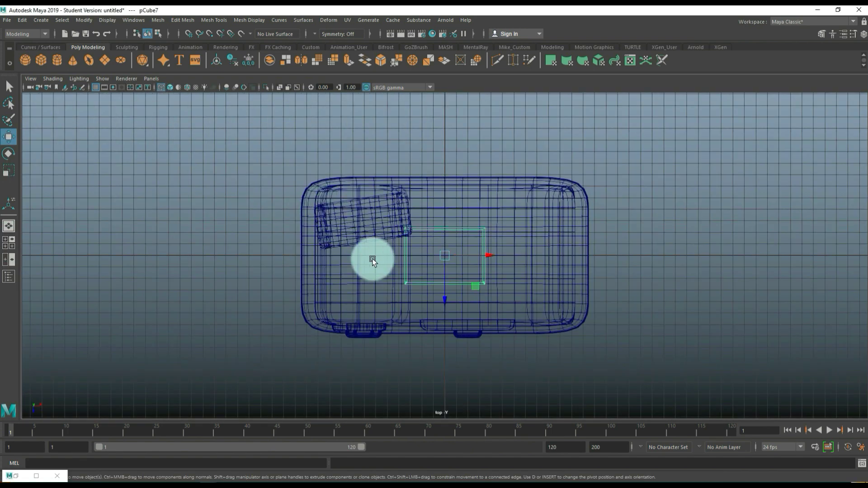
key("e")
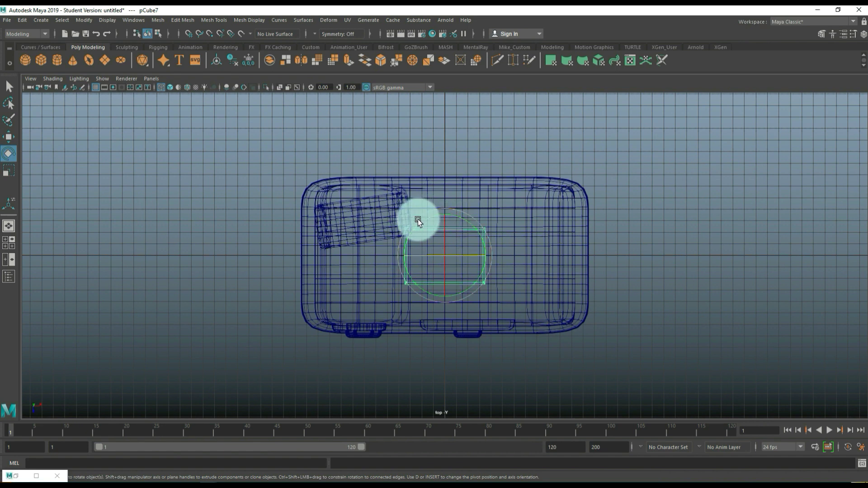
left_click_drag(418, 220, 521, 256)
key("r")
key("w")
left_click(18, 257)
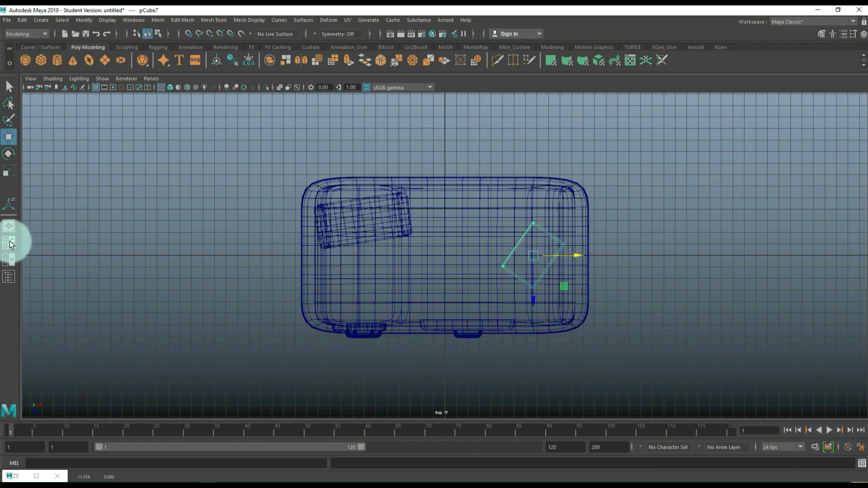
Step: Fine-tune the book's height in the perspective view so it rests on the tabletop, and deselect it
left_click(9, 242)
key("space")
key("f")
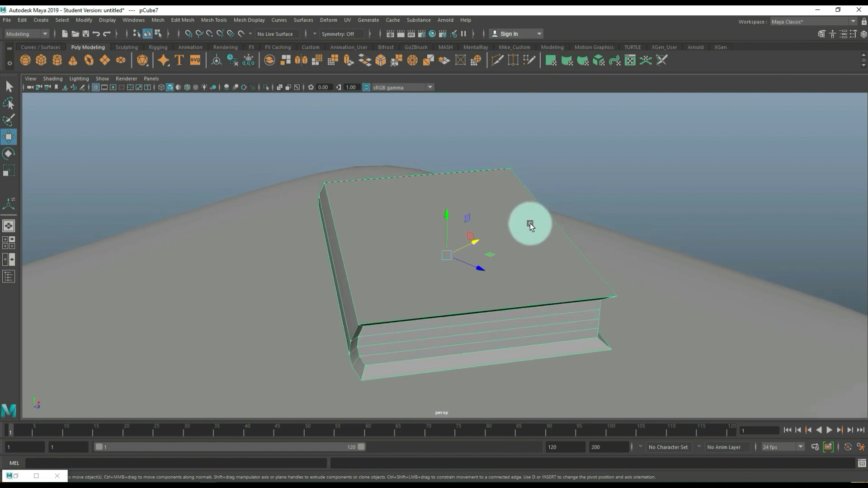
left_click_drag(529, 224, 507, 225, "alt")
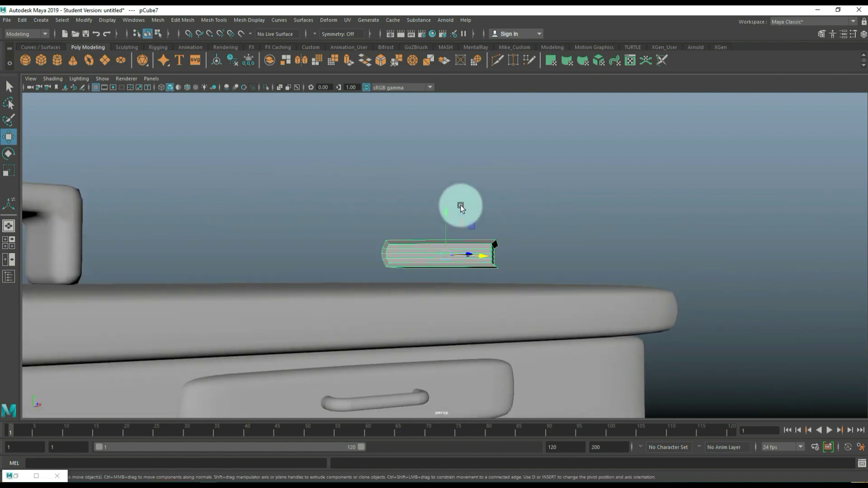
left_click_drag(461, 206, 376, 237, "alt")
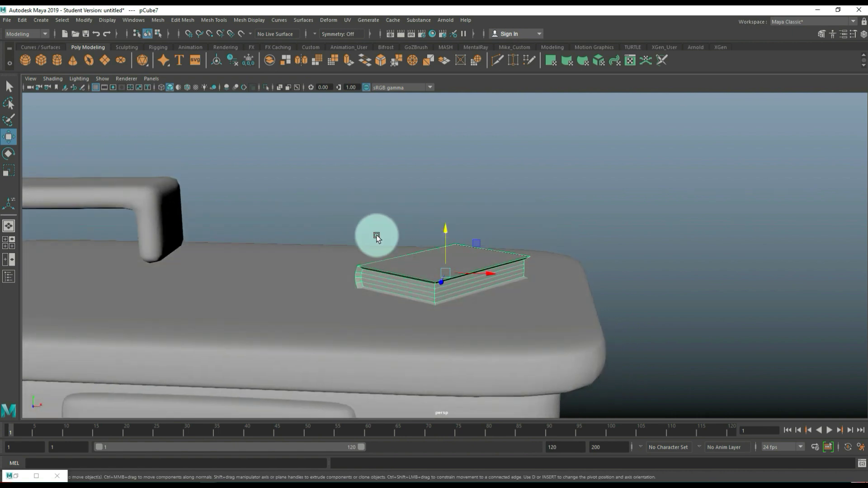
left_click_drag(446, 231, 447, 231)
left_click_drag(446, 229, 447, 229)
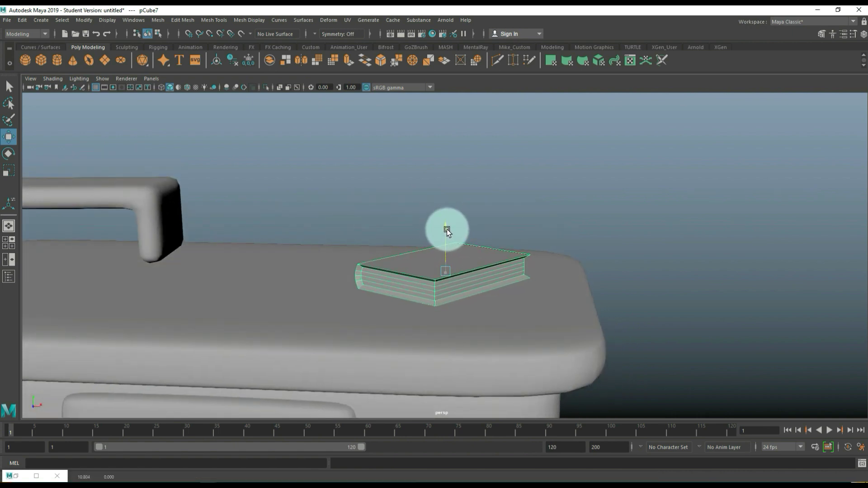
left_click(382, 188)
Step: Create a polygon cylinder, raise it above the desk, and rotate it onto its side
scroll(381, 188, "down", 5)
left_click_drag(384, 210, 402, 237, "alt")
scroll(406, 232, "down", 3)
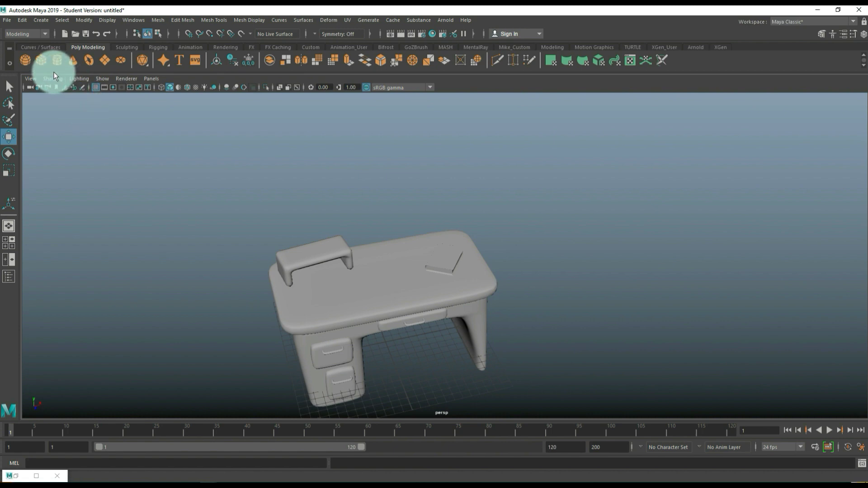
left_click(57, 61)
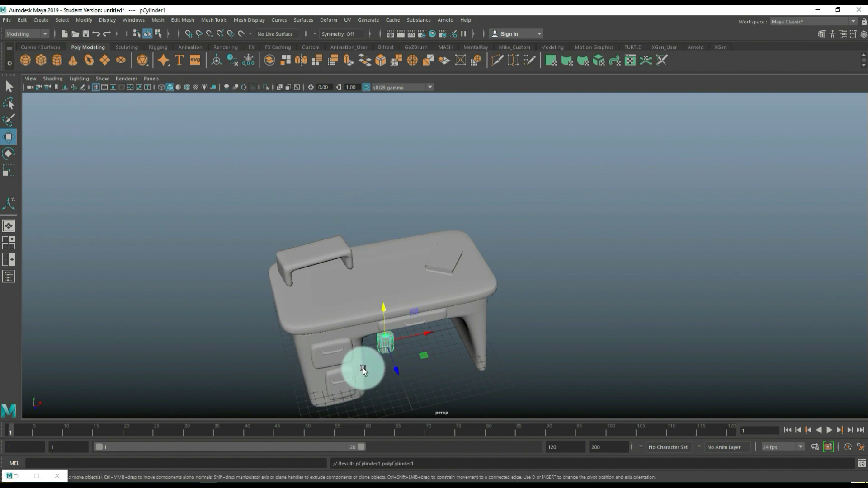
left_click_drag(386, 306, 384, 143)
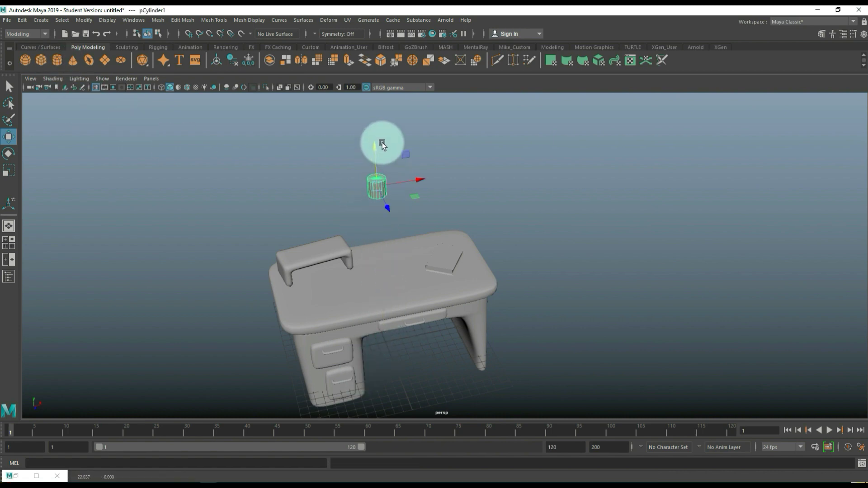
key("e")
left_click_drag(382, 207, 465, 194)
left_click_drag(461, 163, 459, 169)
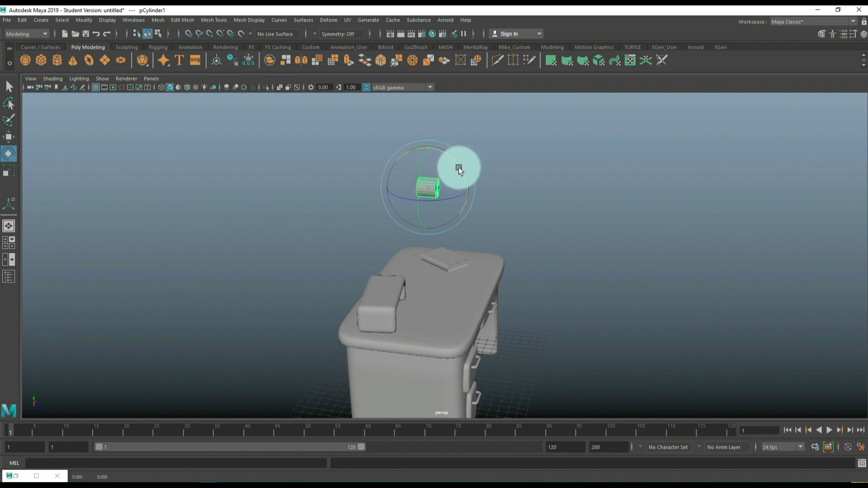
Step: Set the cylinder's cap subdivisions to 4 in its creation attributes
left_click_drag(548, 235, 415, 280, "alt")
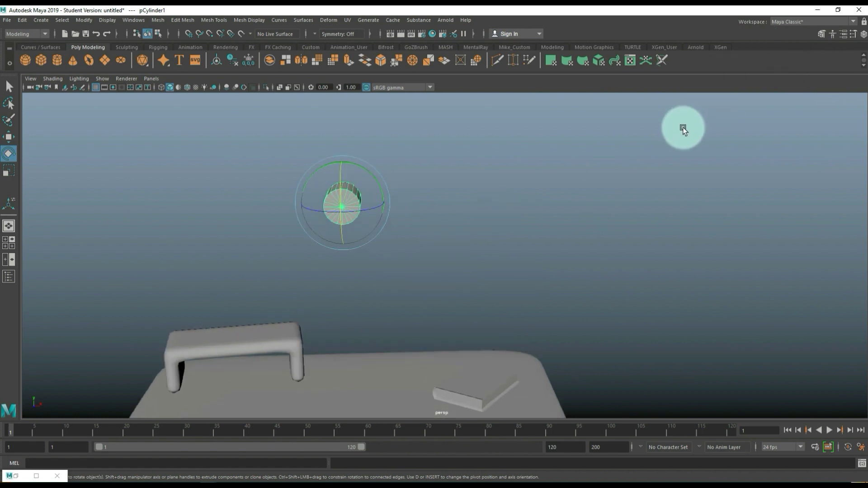
key("ctrl+a")
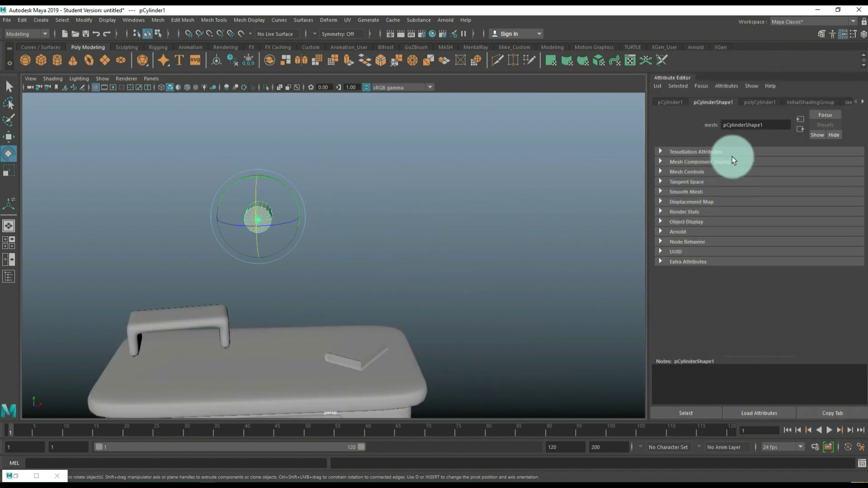
left_click(761, 104)
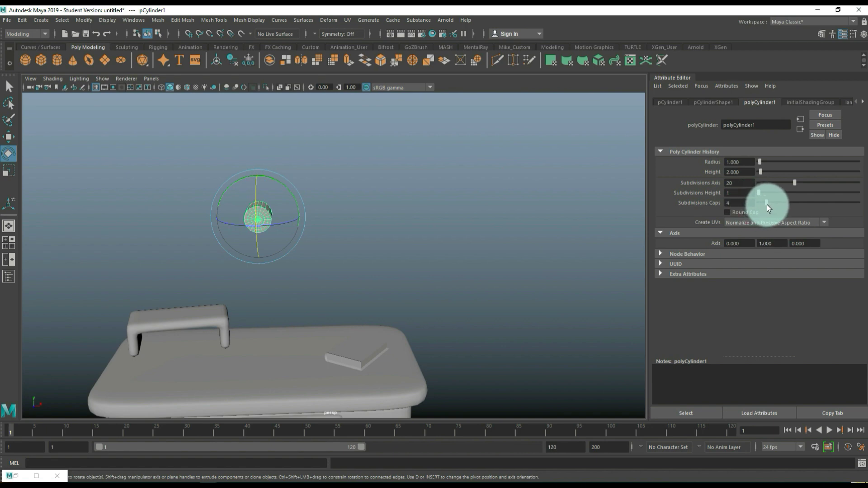
Step: Select the outer ring of faces on the cylinder's front cap
right_click_drag(447, 216, 440, 227, "alt")
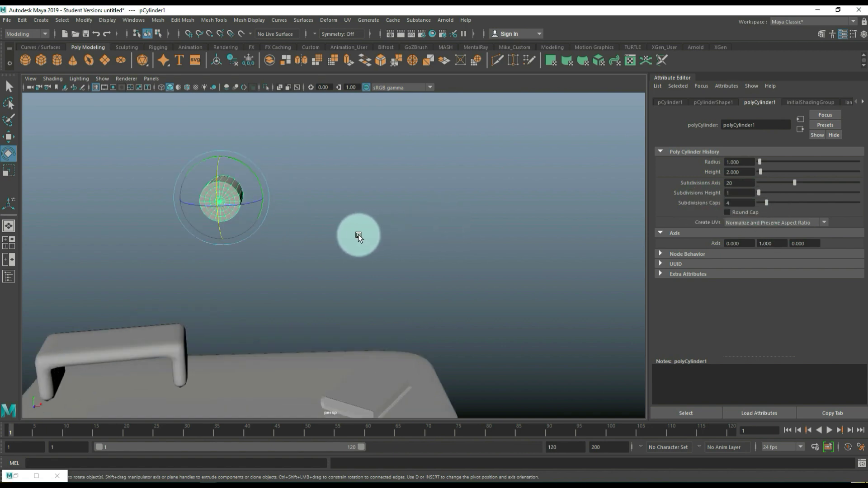
middle_click_drag(338, 229, 438, 239, "alt")
right_click_drag(438, 240, 453, 225, "alt")
middle_click_drag(453, 225, 457, 262, "alt")
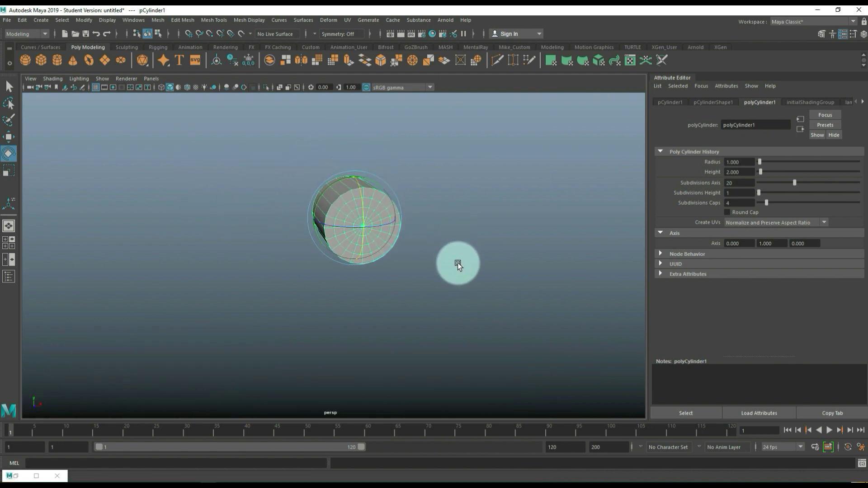
right_click(375, 192)
left_click(382, 218)
left_click_drag(399, 216, 382, 164, "alt")
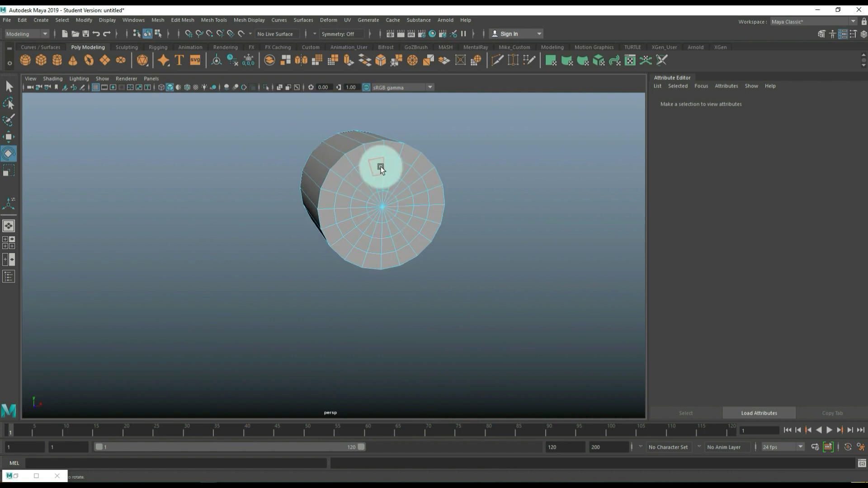
left_click(393, 155)
scroll(430, 180, "up", 4)
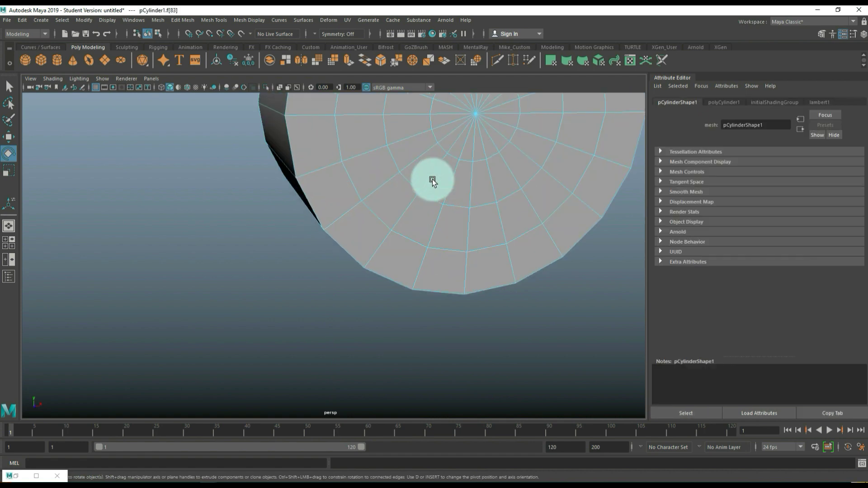
scroll(358, 280, "up", 3)
scroll(358, 281, "down", 2)
double_click(423, 180)
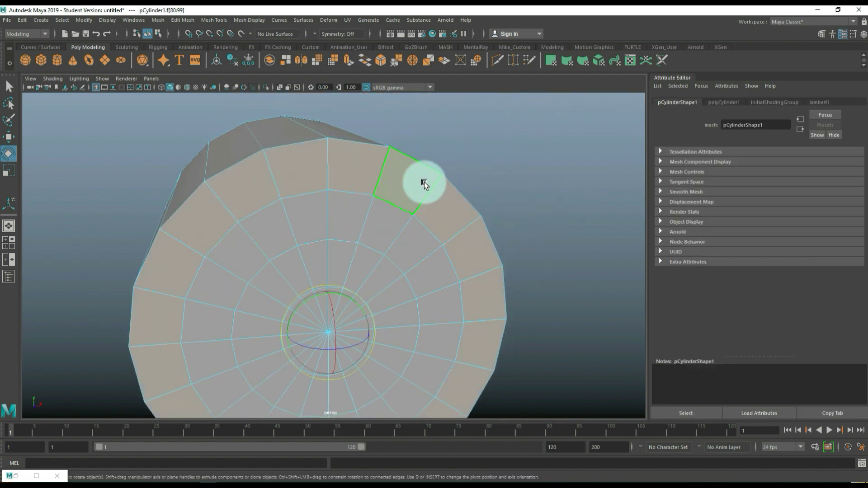
Step: Extrude the selected ring of faces and pull it slightly forward to form a raised rim around the cylinder's front
scroll(431, 193, "down", 5)
left_click_drag(430, 193, 449, 211, "alt")
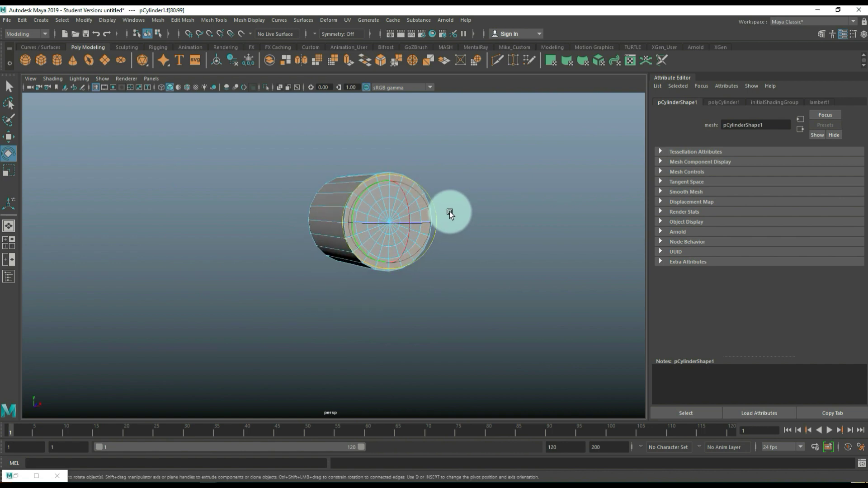
key("ctrl+e")
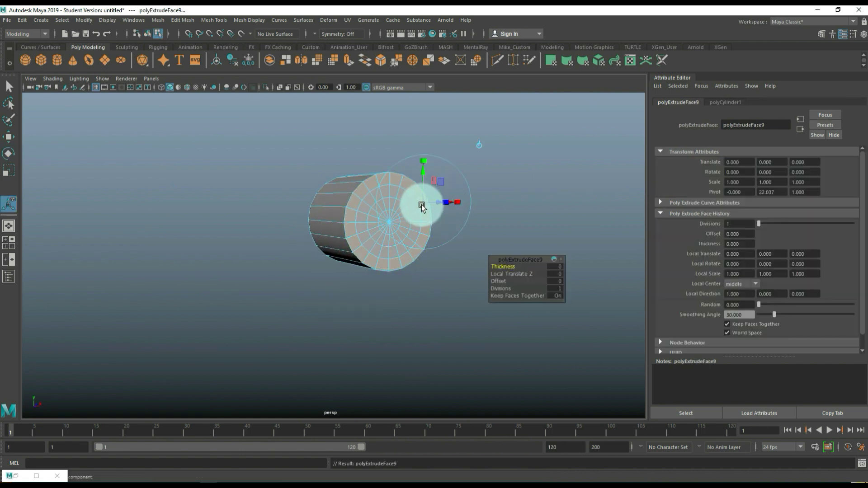
key("w")
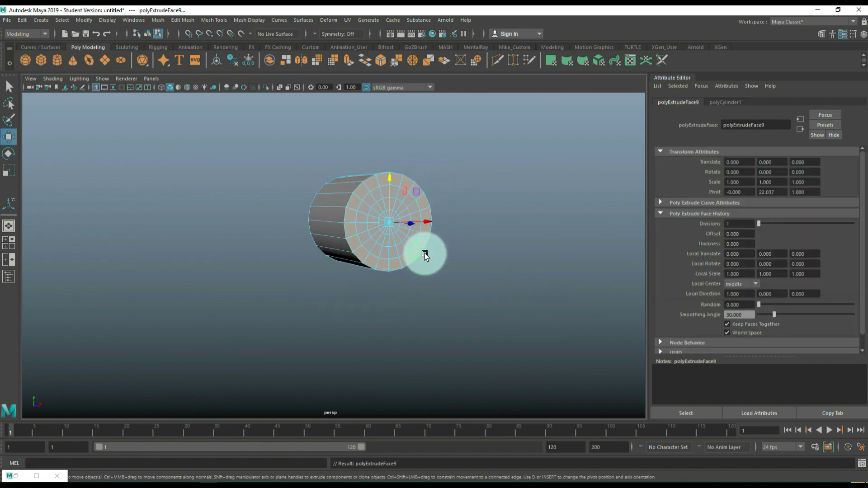
left_click_drag(424, 253, 433, 341, "alt")
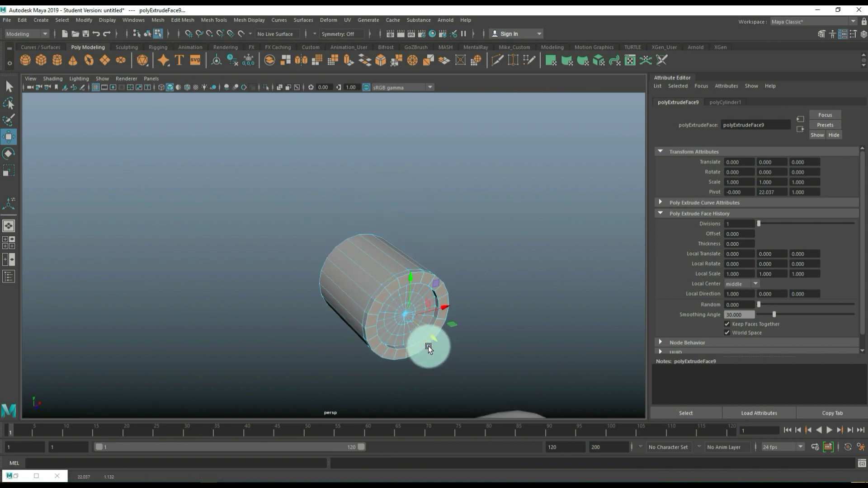
right_click_drag(403, 236, 399, 209)
left_click(394, 278)
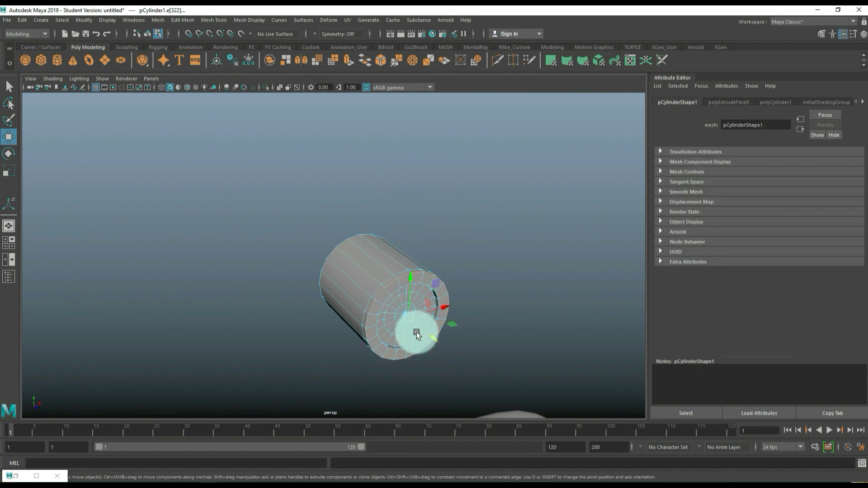
left_click_drag(439, 338, 467, 280)
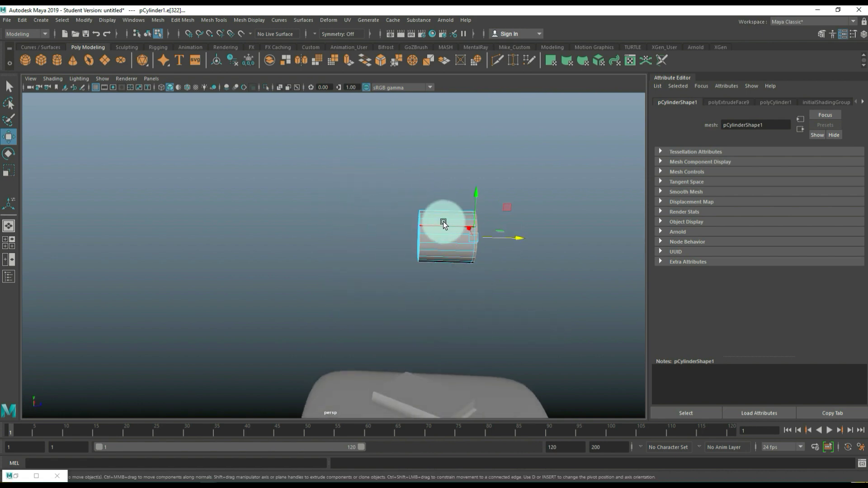
Step: Select the vertices of the cylinder's rear cap and move them toward the front to make the cylinder thin
right_click_drag(441, 221, 400, 224)
left_click_drag(392, 174, 430, 315)
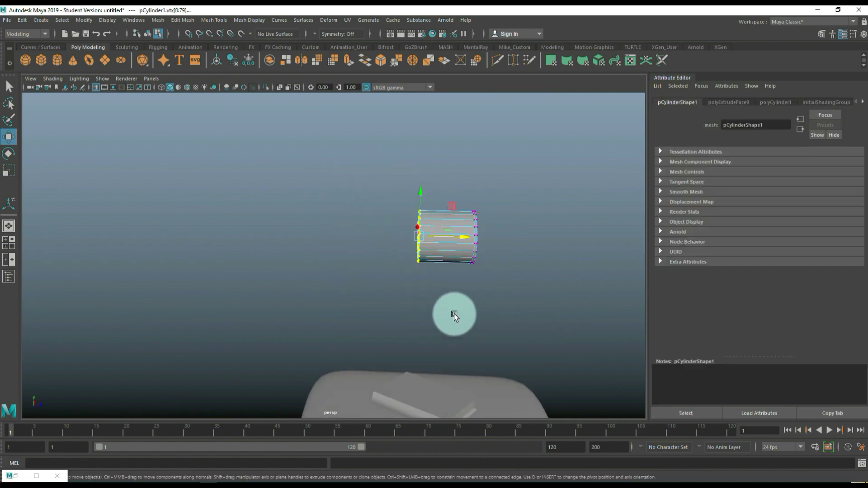
left_click_drag(466, 236, 399, 273)
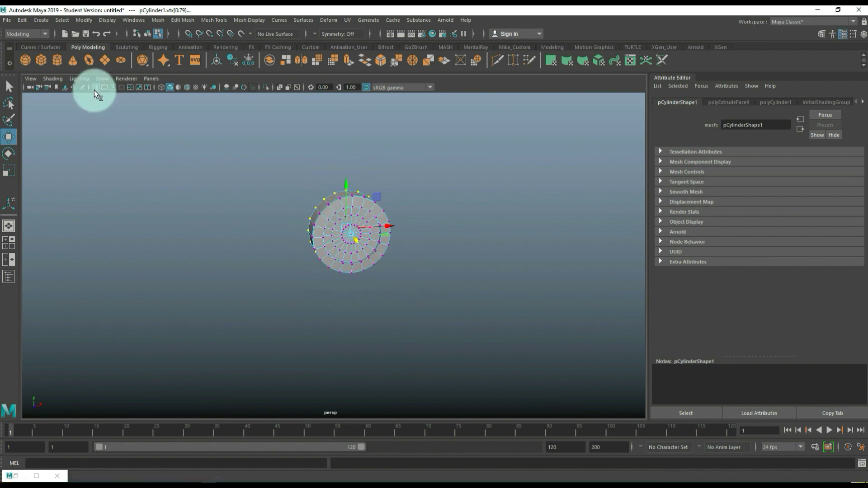
Step: Create a polygon sphere and raise it above the cylinder
left_click(24, 61)
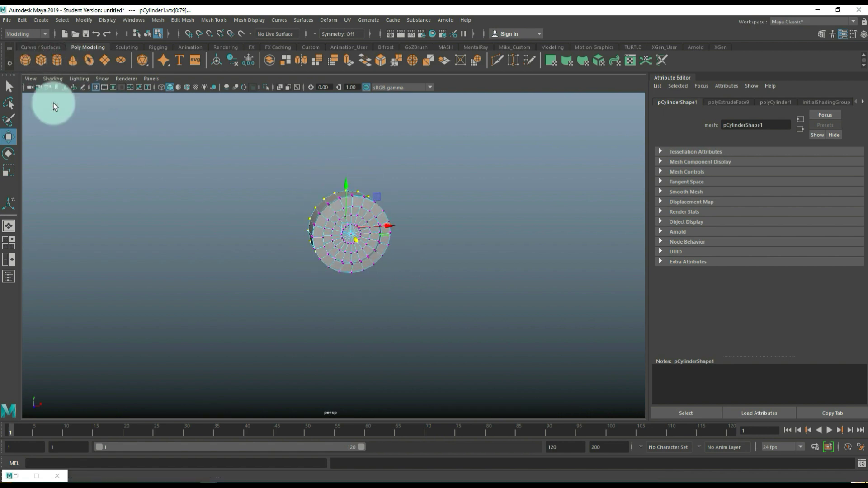
scroll(408, 284, "down", 5)
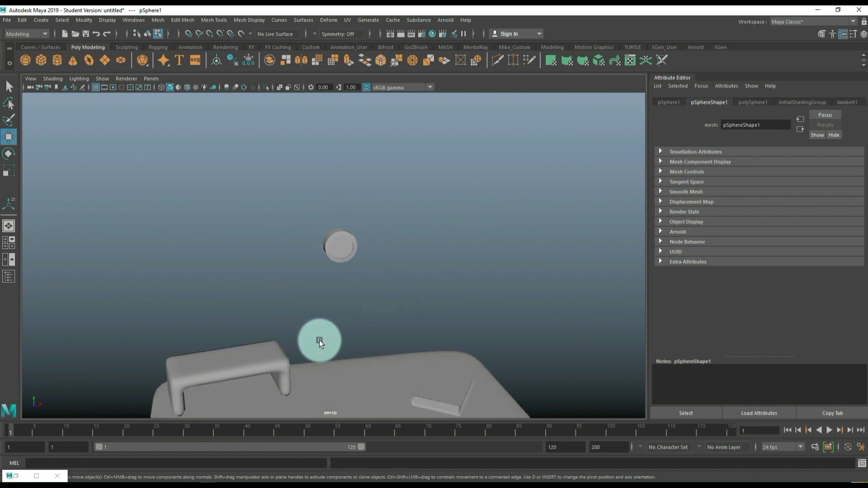
left_click_drag(319, 340, 343, 160, "alt")
Step: Set the sphere's axis and height subdivisions to 10 each
left_click(754, 103)
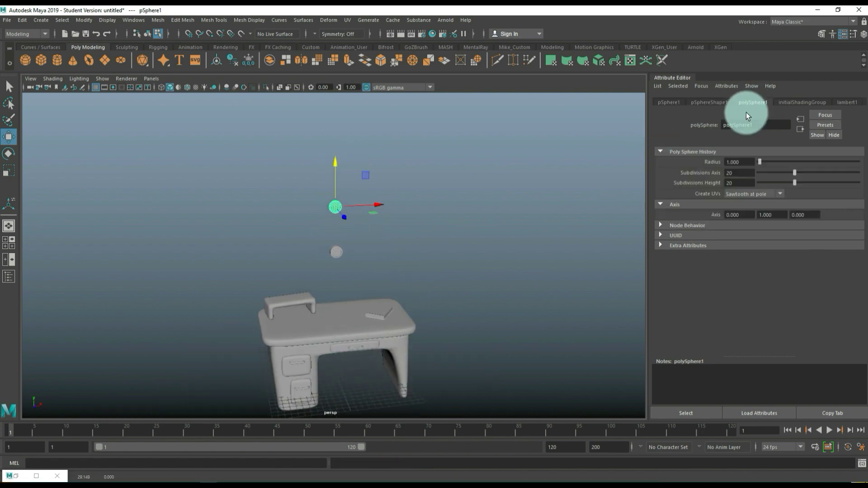
left_click(744, 172)
type("1")
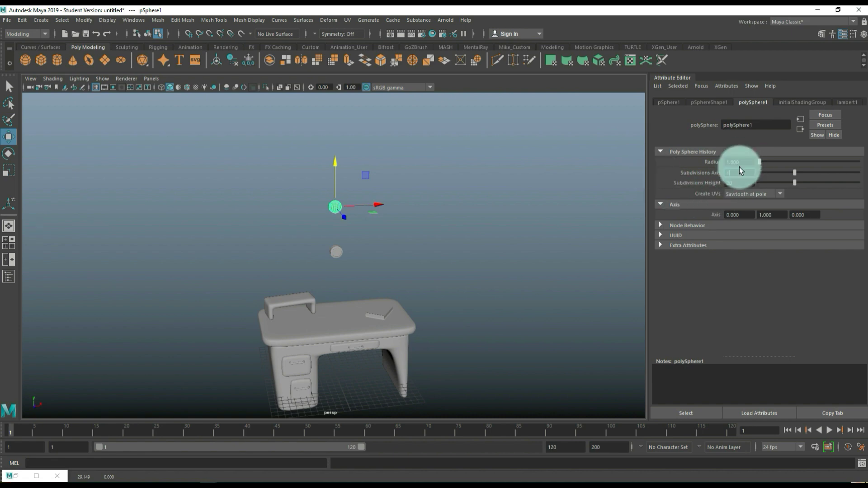
type("0")
key("Return")
left_click(729, 183)
type("10")
left_click(738, 172)
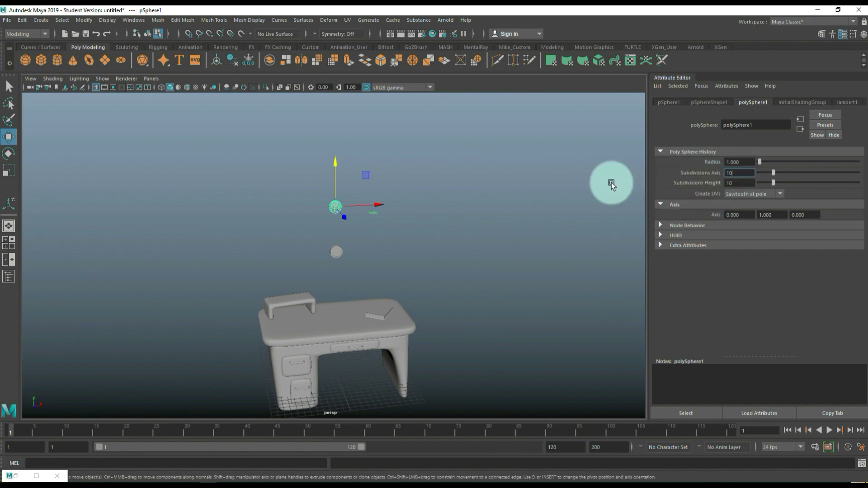
Step: In the side view, delete the sphere's middle and lower faces so only the upper dome remains, and return to object mode
scroll(384, 228, "up", 3)
left_click_drag(381, 213, 91, 264, "alt")
left_click(5, 244)
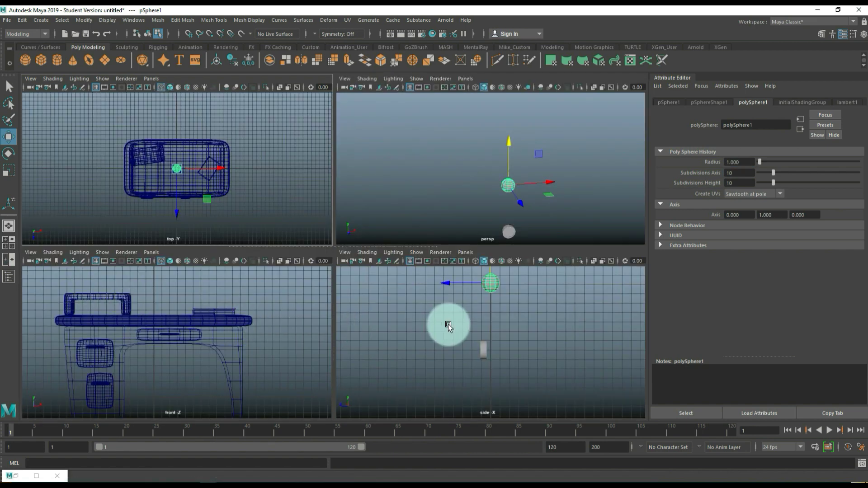
key("space")
right_click_drag(334, 142, 279, 154)
left_click_drag(247, 160, 417, 155)
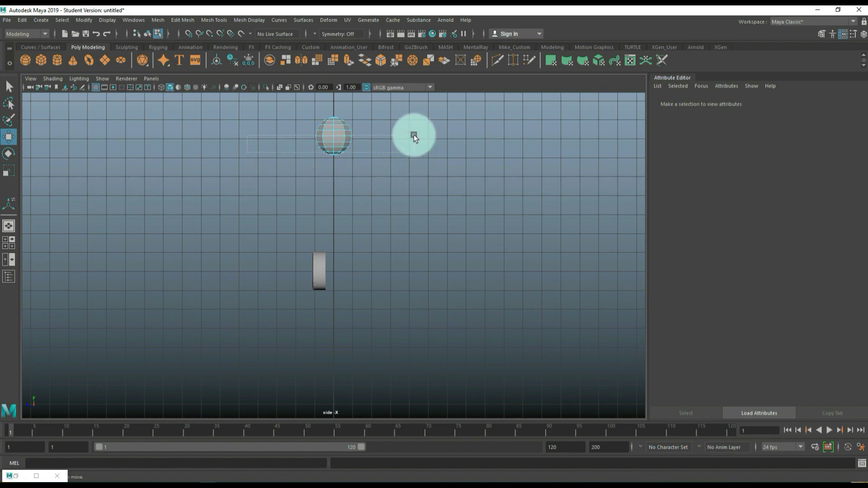
left_click_drag(413, 136, 414, 136)
key("Delete")
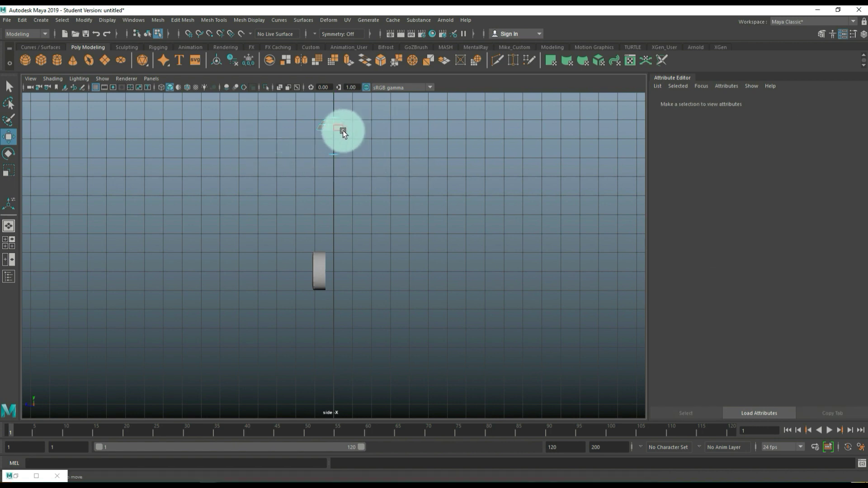
key("ctrl+z")
key("Delete")
right_click_drag(341, 129, 357, 142)
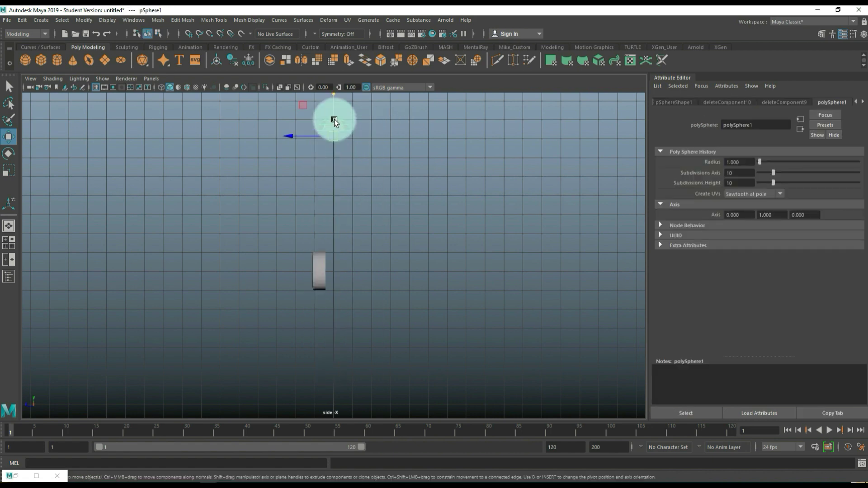
Step: Lower the dome to just above the cylinder and move the cylinder along Z so it is centred beneath the dome
left_click_drag(333, 120, 325, 225)
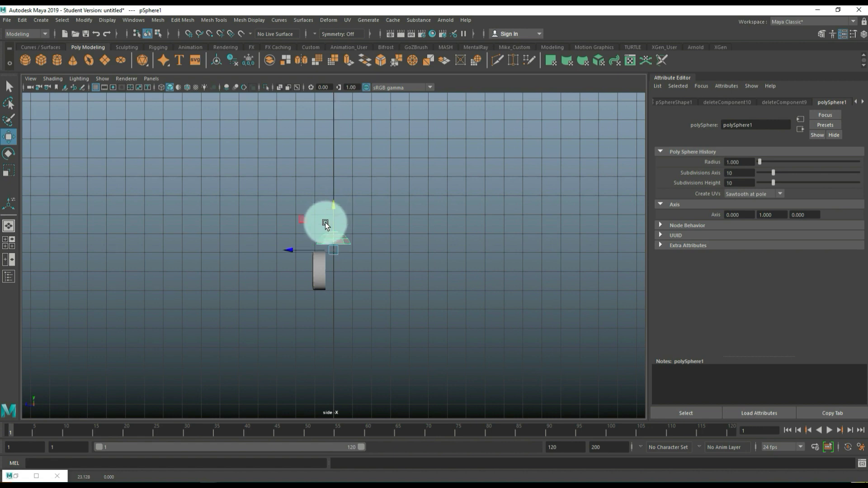
left_click(321, 278)
left_click_drag(291, 270, 306, 270)
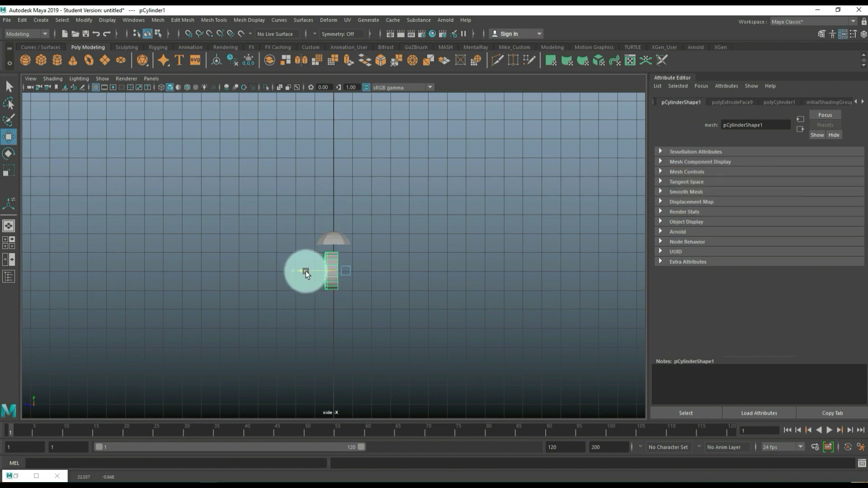
Step: Scale the dome down uniformly and lower it close to the top of the cylinder
left_click(341, 243)
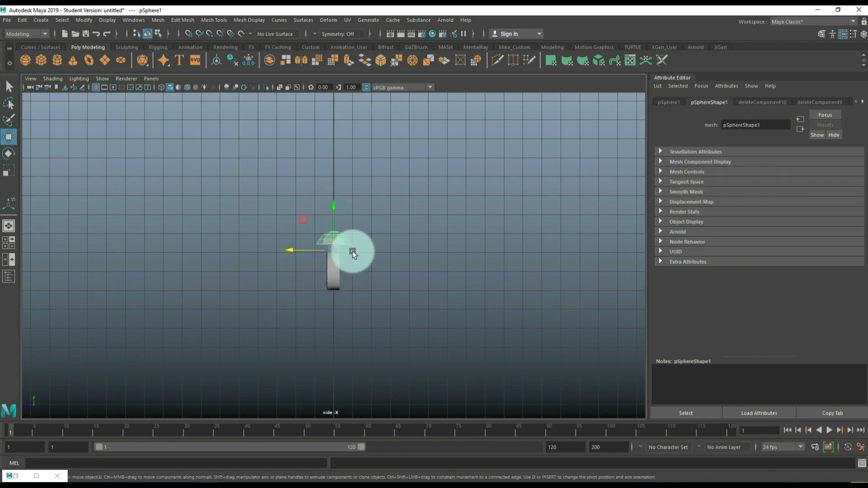
scroll(352, 251, "up", 4)
key("r")
left_click_drag(335, 245, 317, 256)
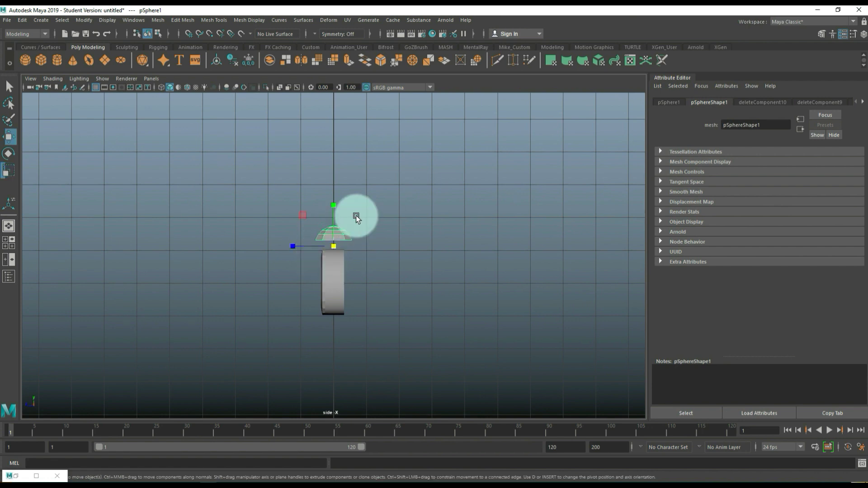
key("w")
left_click_drag(330, 201, 305, 216)
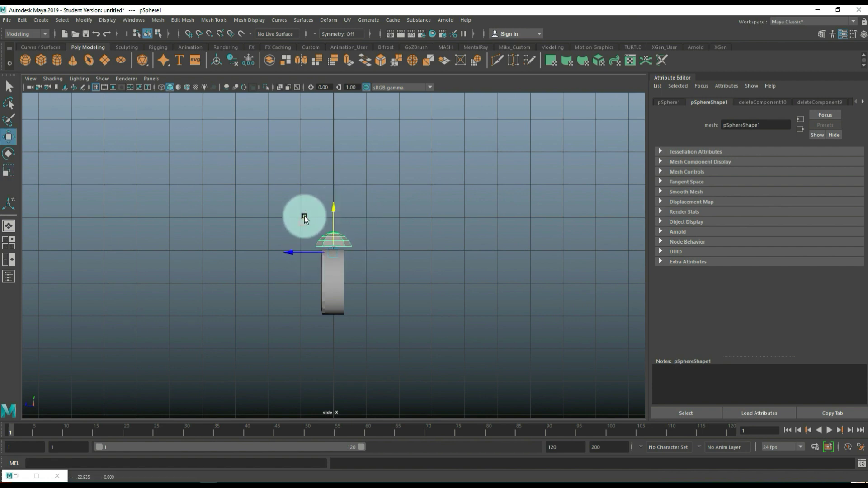
Step: In the front view, move the dome toward positive X, tilt it outward, and position it against the cylinder's upper side
left_click(9, 244)
scroll(219, 354, "down", 4)
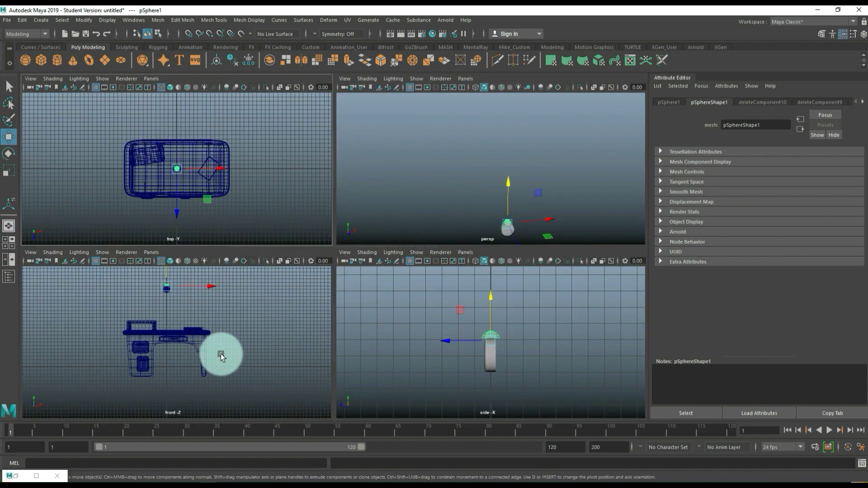
key("space")
key("f")
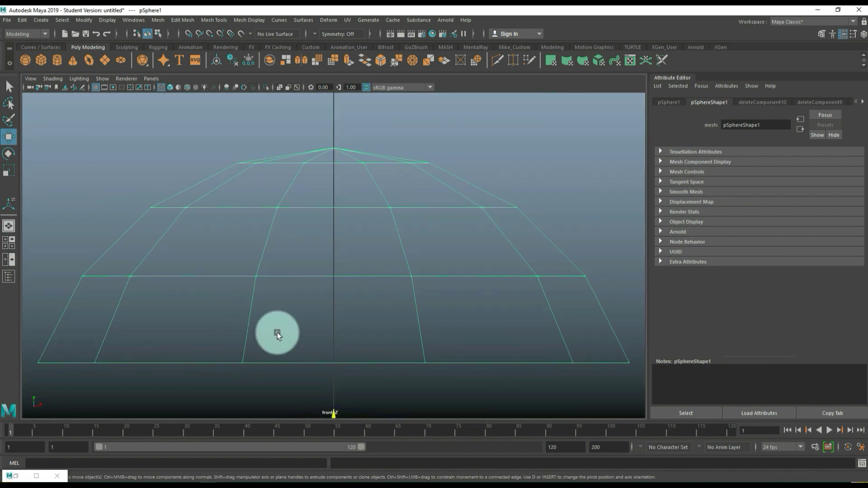
scroll(278, 333, "down", 5)
scroll(280, 331, "up", 5)
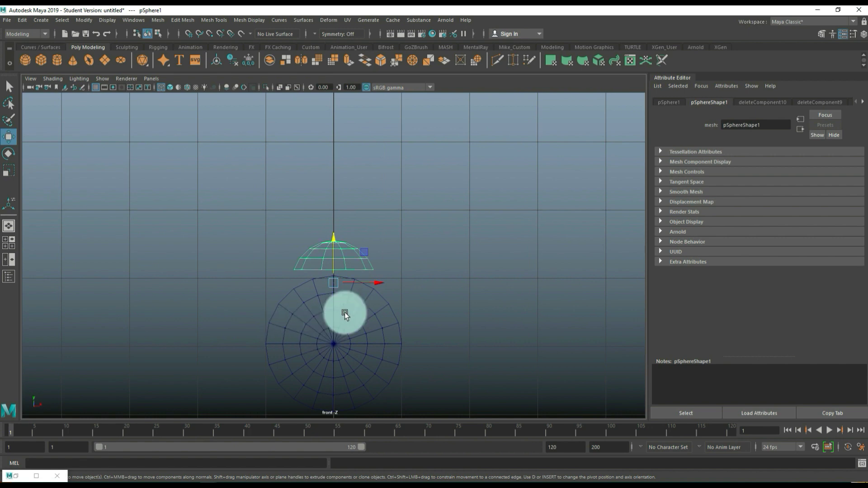
left_click_drag(382, 287, 438, 297)
key("e")
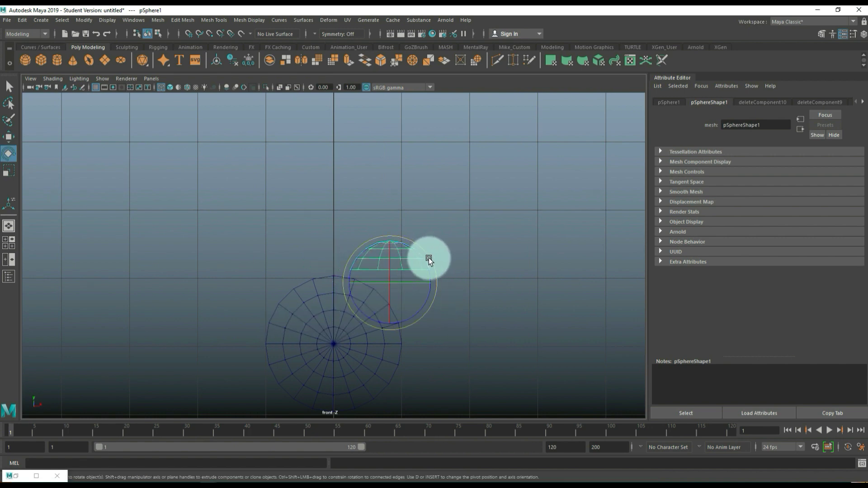
left_click_drag(430, 258, 437, 281)
key("w")
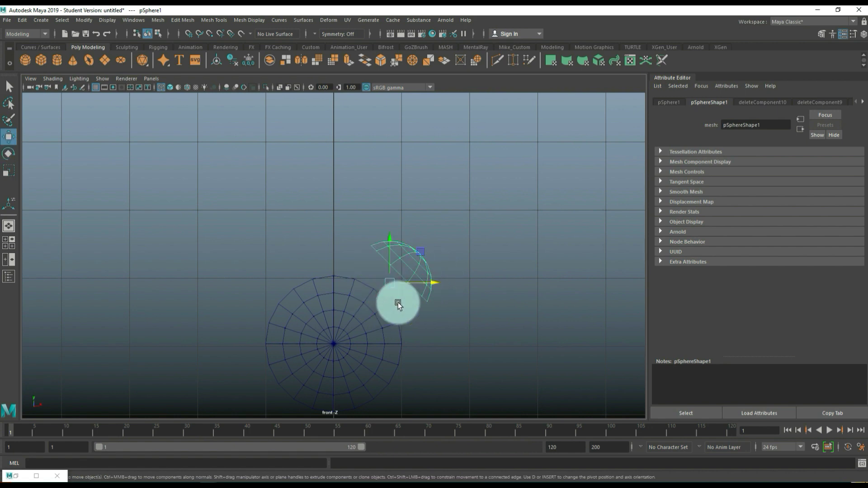
left_click_drag(390, 285, 376, 302)
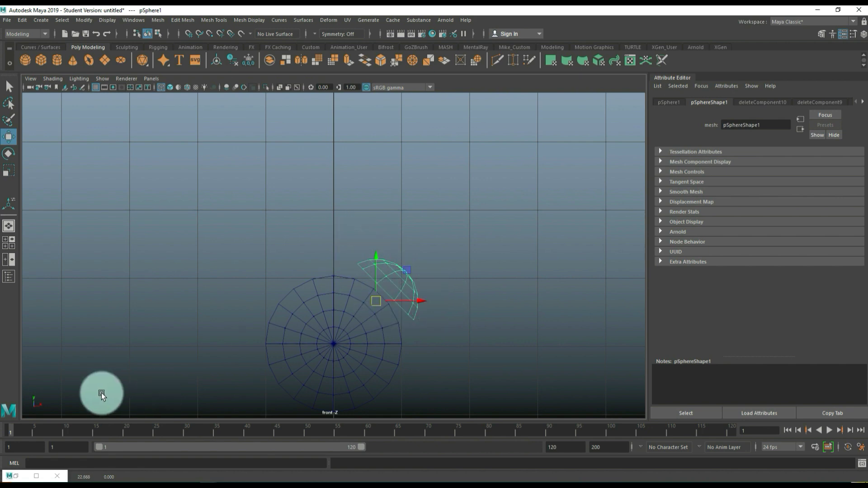
Step: Try to mirror the dome using Duplicate Special with Scale X at -1, and undo the attempt
left_click(24, 20)
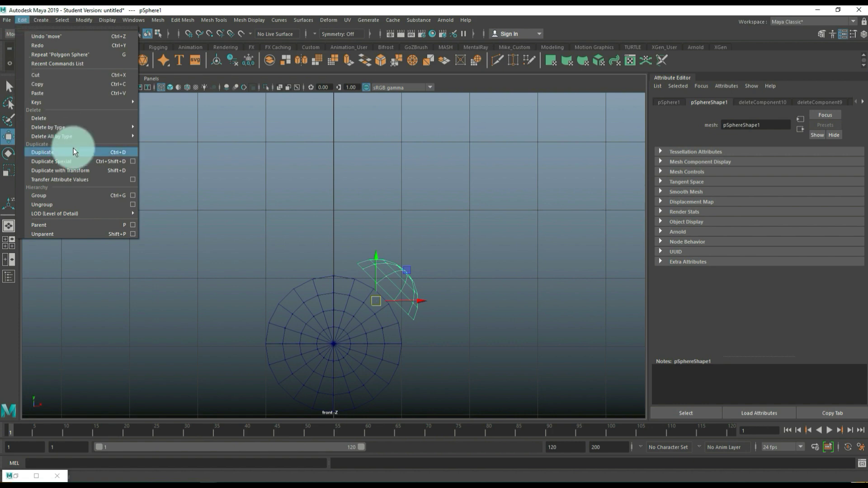
left_click(133, 162)
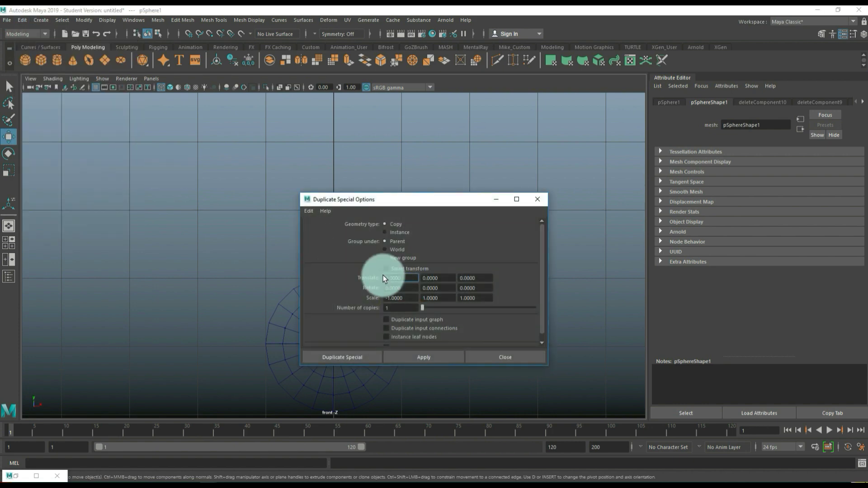
left_click(360, 358)
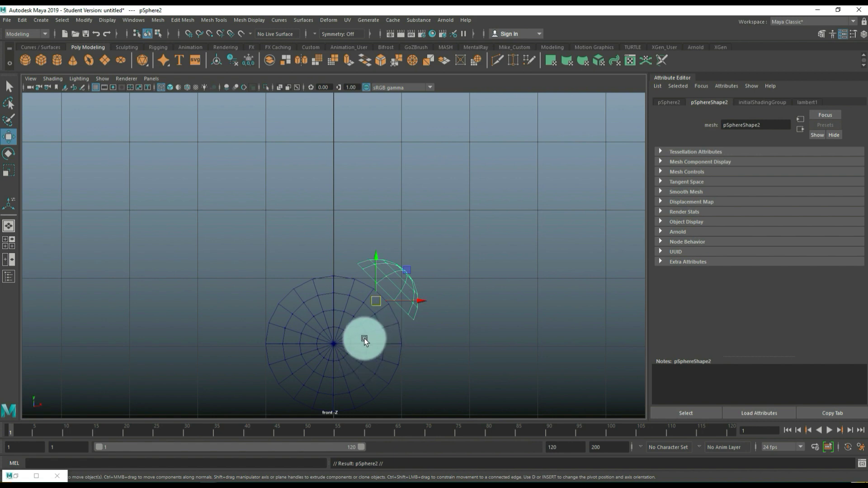
key("ctrl+z")
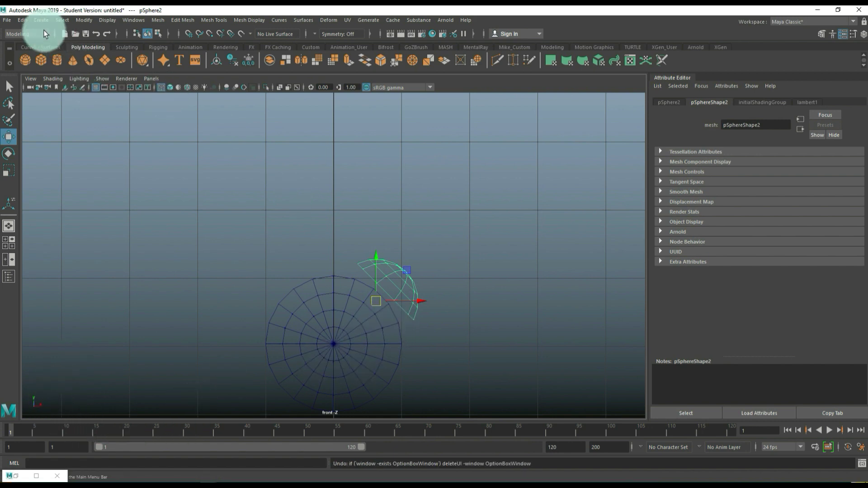
Step: Duplicate the dome again using Duplicate Special with one copy and Scale X at -1
left_click(22, 20)
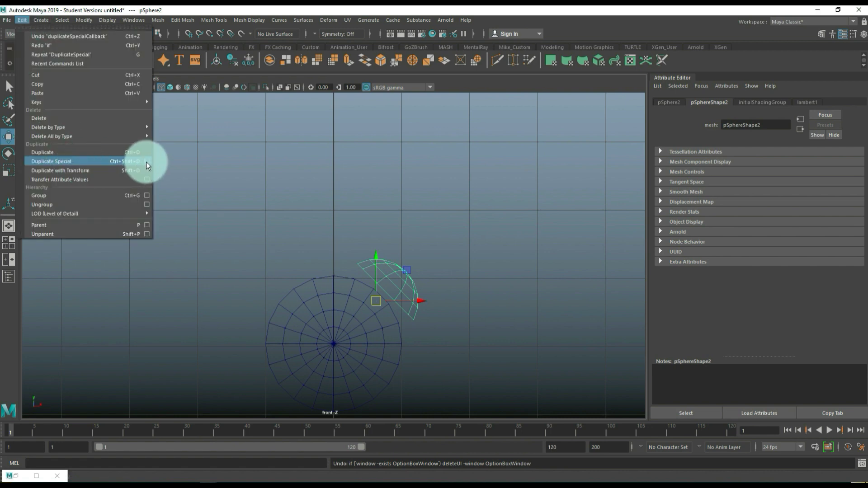
left_click(147, 161)
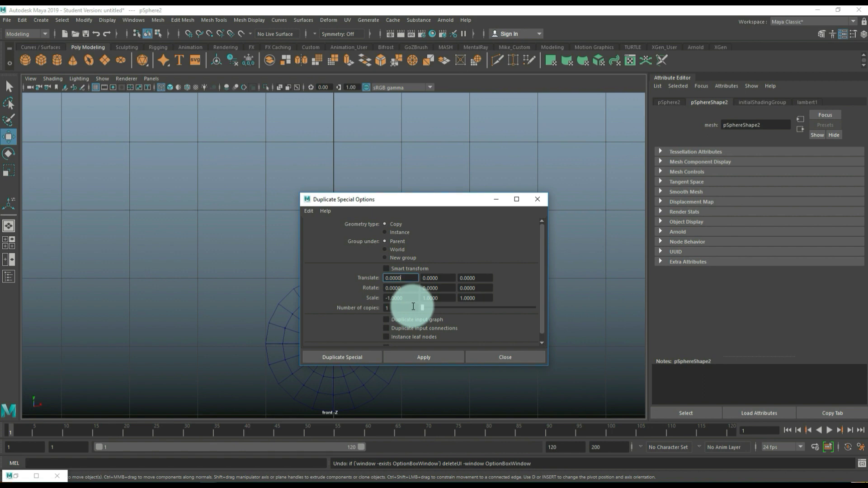
left_click(404, 356)
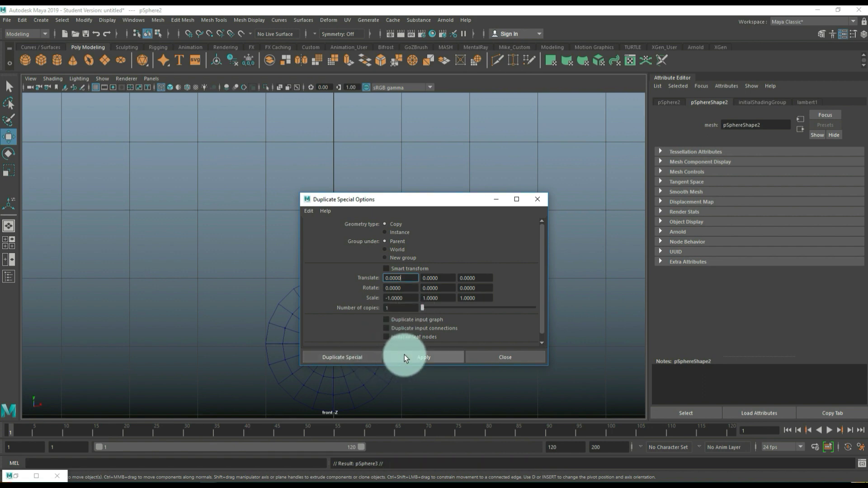
left_click(537, 199)
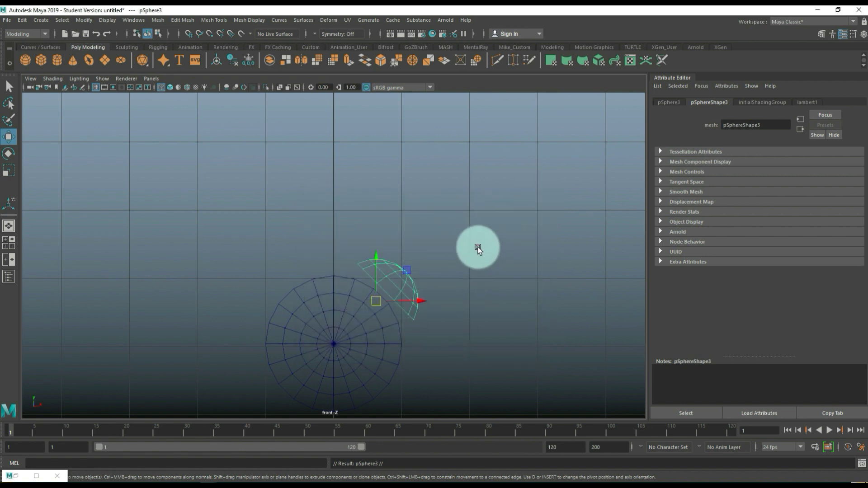
Step: Set the Rotate tool's axis orientation to World, tilt the duplicate dome the opposite way, and place it on the cylinder's other upper side
key("e")
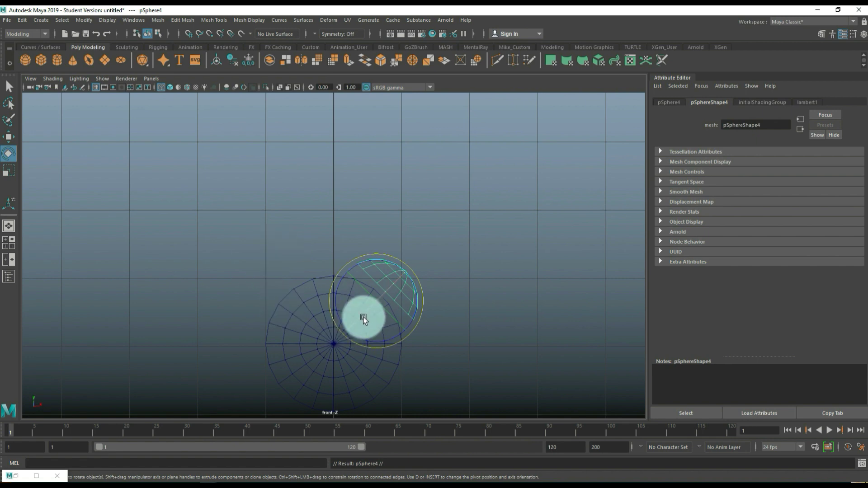
double_click(11, 153)
left_click(248, 121)
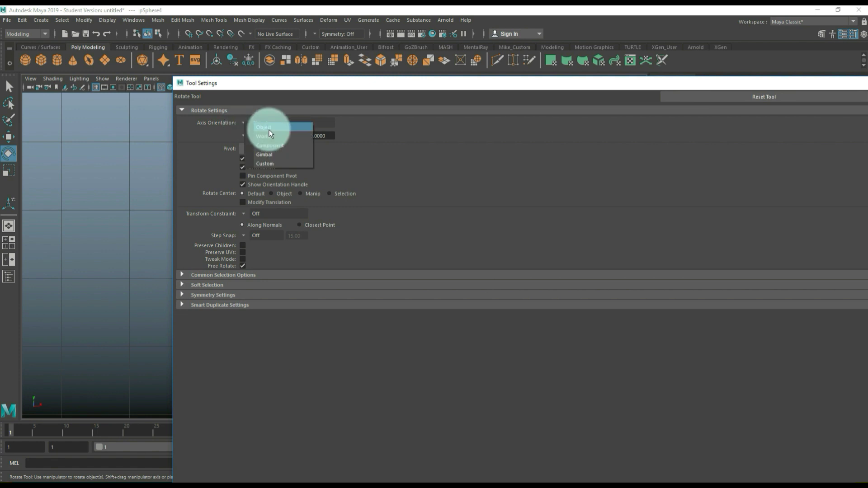
left_click(266, 136)
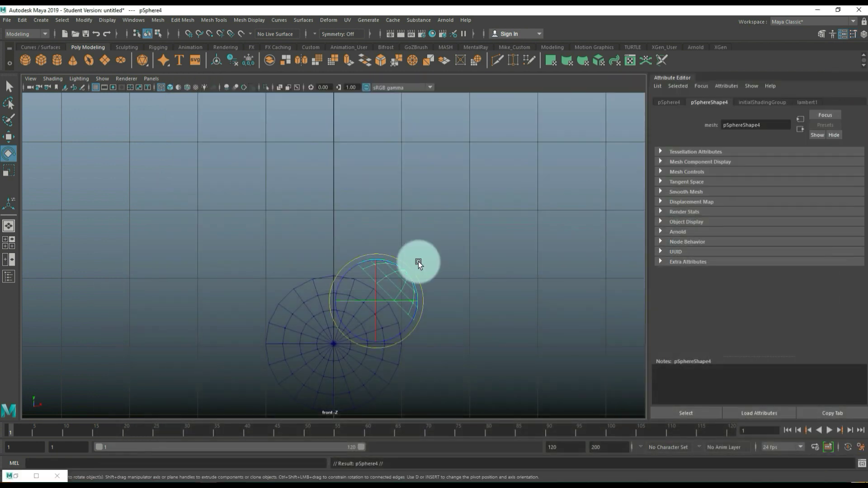
left_click_drag(417, 262, 335, 302)
key("w")
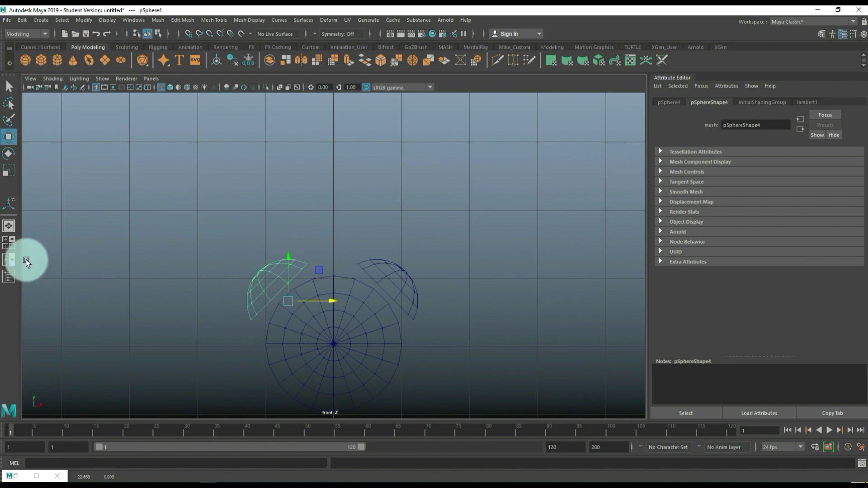
Step: In the perspective view, select both bell domes and combine them into one mesh
key("space")
key("space")
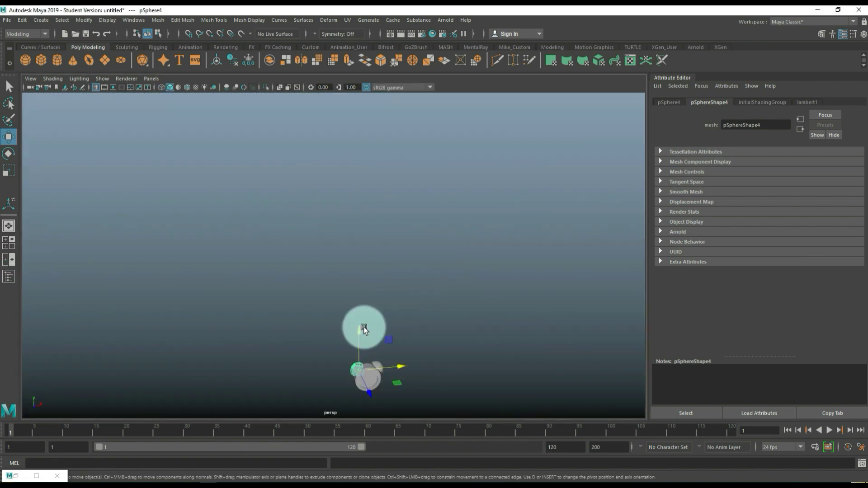
key("f")
key("a")
left_click_drag(367, 324, 439, 325, "alt")
scroll(437, 317, "up", 3)
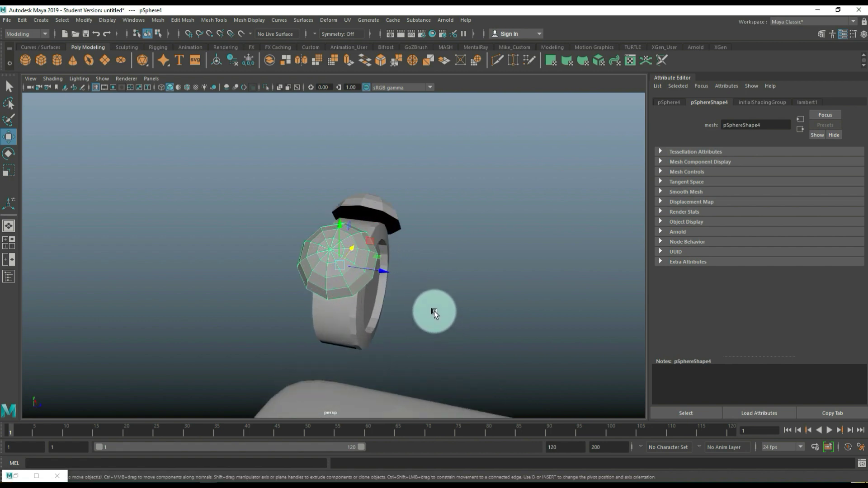
left_click(390, 209)
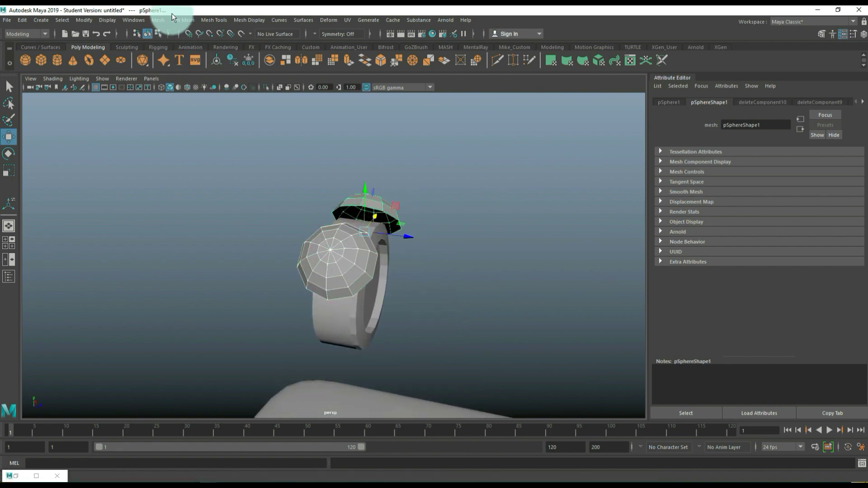
left_click(157, 20)
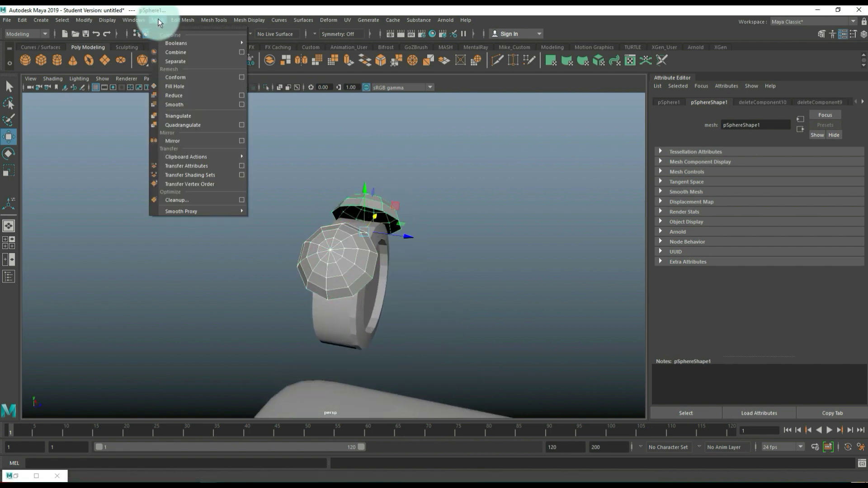
left_click(183, 53)
Step: Create a polygon cube, raise it to below the clock body, and widen it along X to a scale of about 2.4
key("e")
left_click_drag(216, 121, 321, 214, "alt")
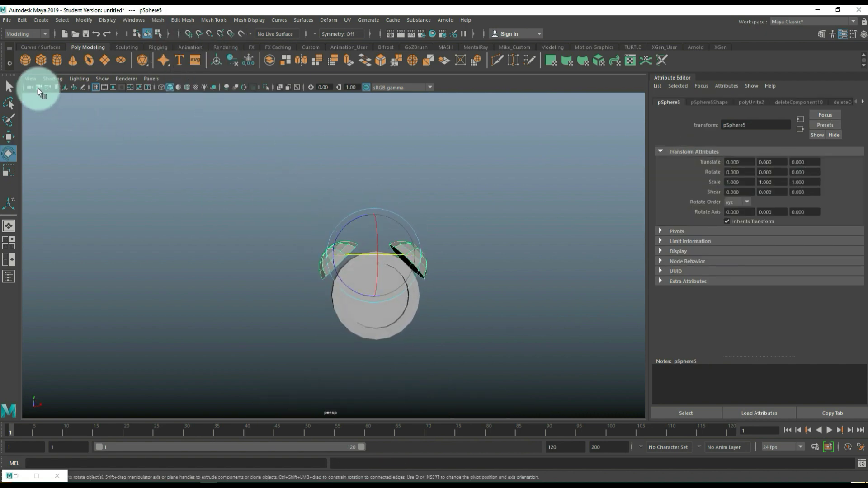
left_click(42, 62)
scroll(348, 259, "down", 2)
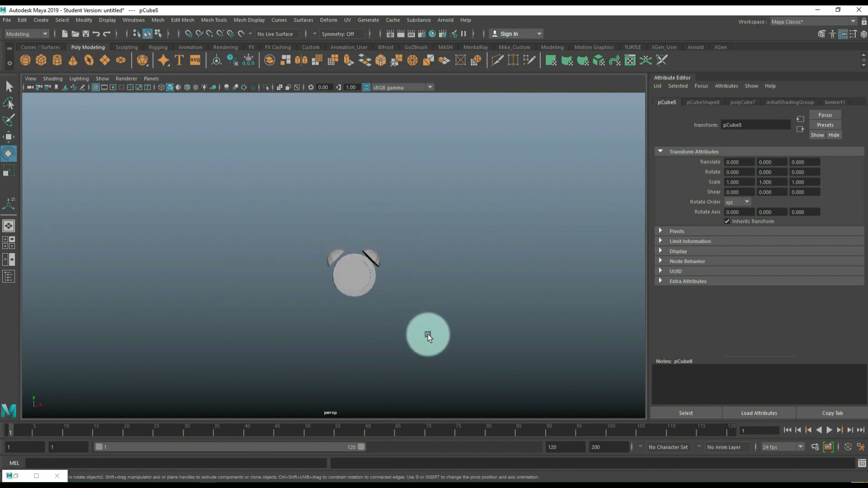
key("w")
scroll(382, 346, "down", 3)
left_click_drag(342, 381, 344, 268)
scroll(356, 396, "down", 3)
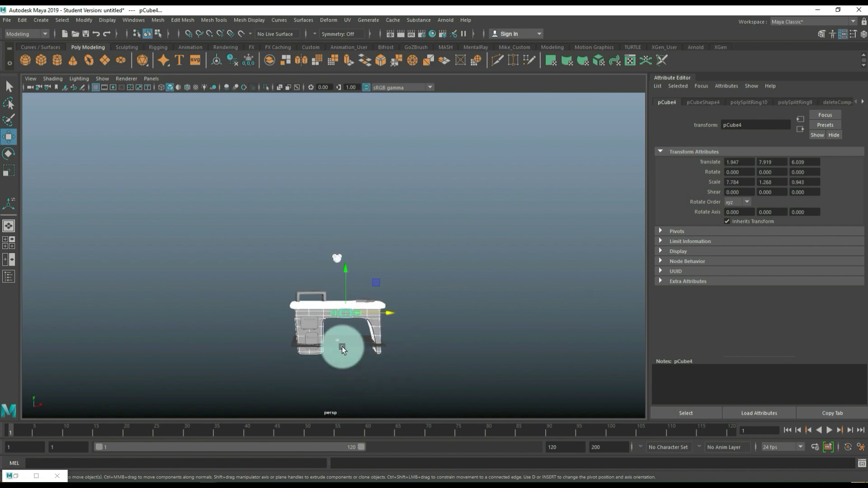
left_click(339, 343)
left_click_drag(345, 306, 432, 253)
scroll(356, 281, "down", 5)
key("r")
Step: Taper the cube into a clock stand by scaling its upper vertices inward, and adjust their height along Y
right_click_drag(341, 236, 301, 236)
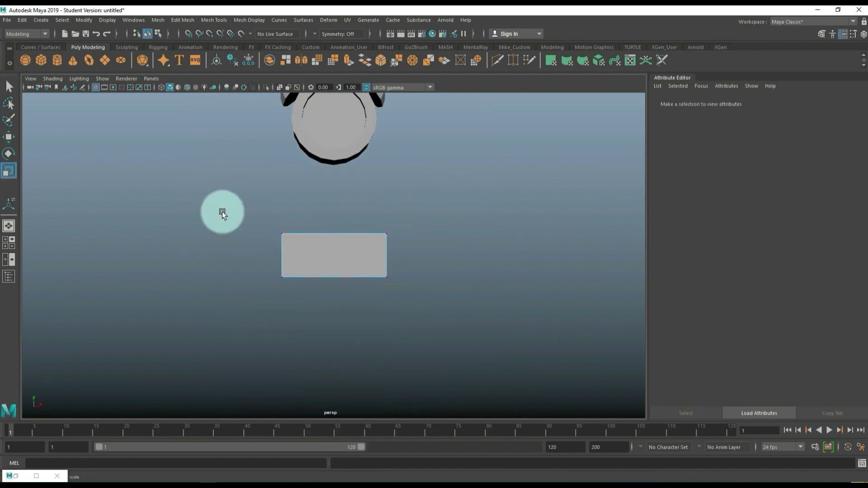
left_click_drag(455, 251, 454, 251)
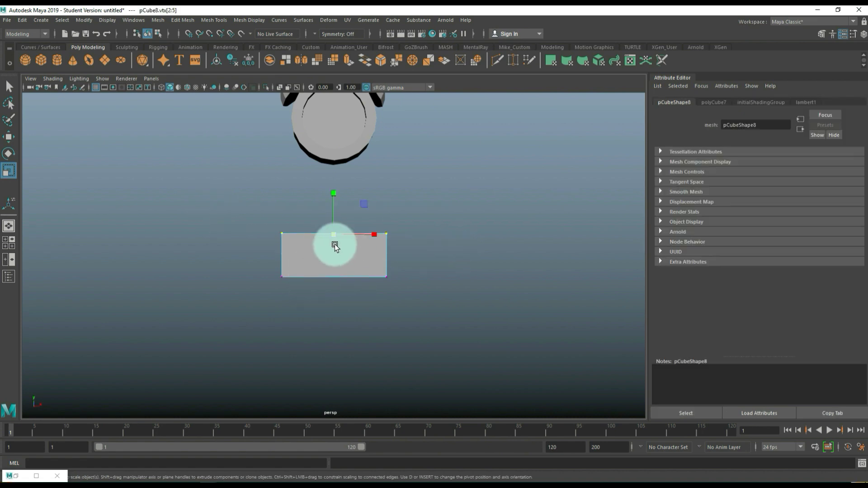
left_click_drag(338, 236, 310, 297)
key("w")
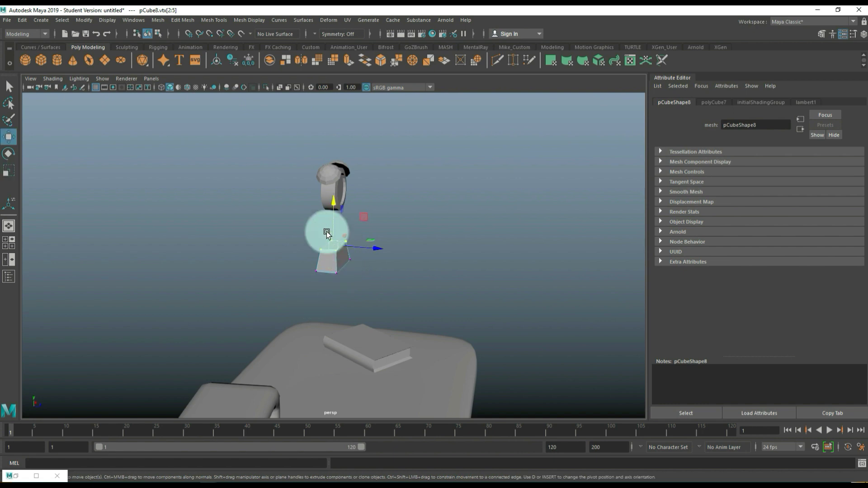
left_click_drag(330, 204, 349, 244)
Step: In object mode, raise the stand to the underside of the clock body and scale it uniformly to about half size
left_click(414, 218)
right_click_drag(342, 239, 379, 220)
left_click_drag(333, 215, 336, 184)
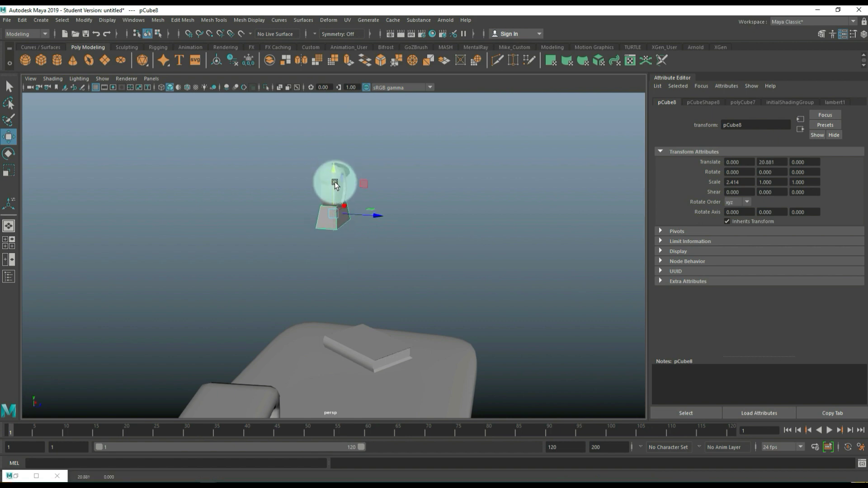
key("f")
scroll(341, 253, "down", 5)
left_click_drag(362, 287, 333, 288, "alt")
key("r")
left_click_drag(337, 259, 425, 281)
key("w")
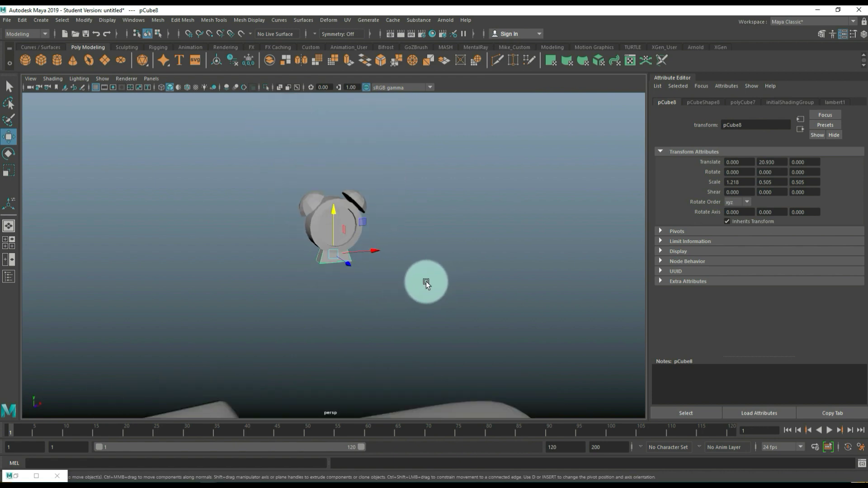
Step: Select the clock body, bells and stand together and combine them into a single mesh
left_click_drag(233, 155, 438, 348)
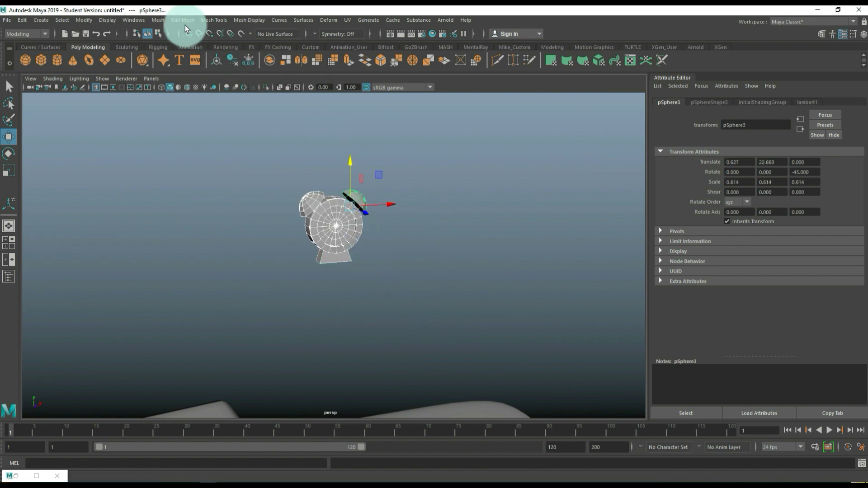
left_click(157, 20)
left_click(188, 54)
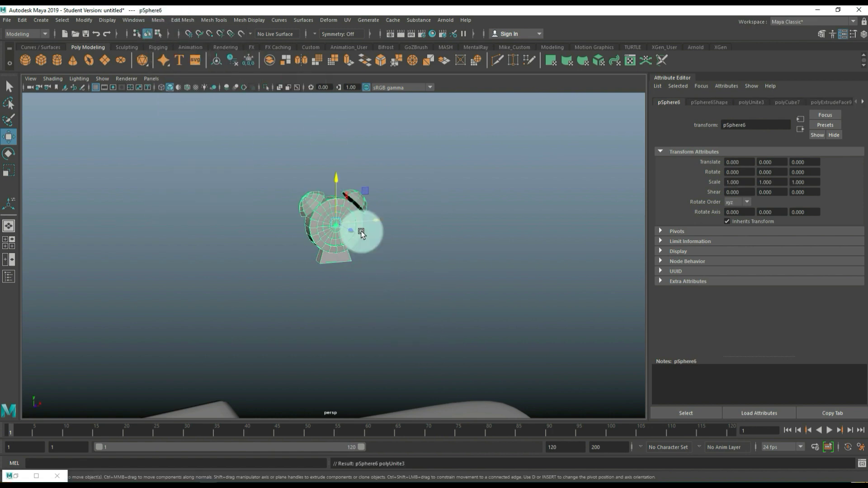
Step: Move the combined clock down to the desk riser and scale it uniformly to 1.4
scroll(364, 249, "down", 5)
left_click_drag(335, 222, 290, 333)
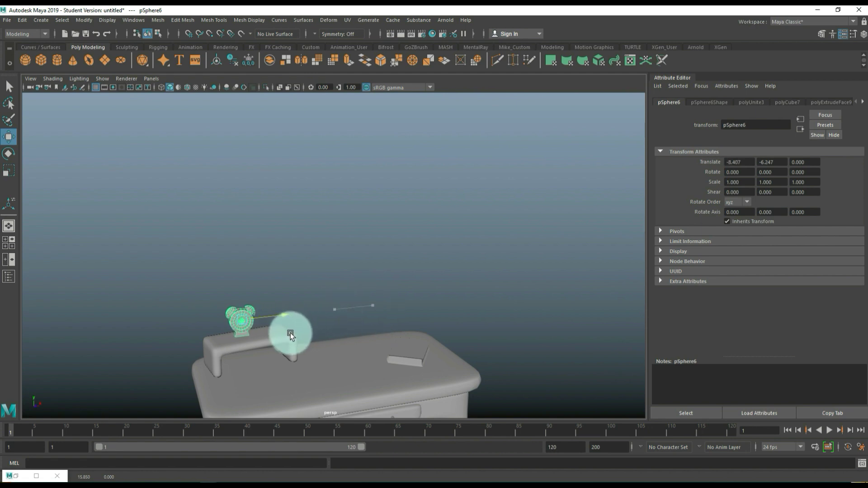
key("r")
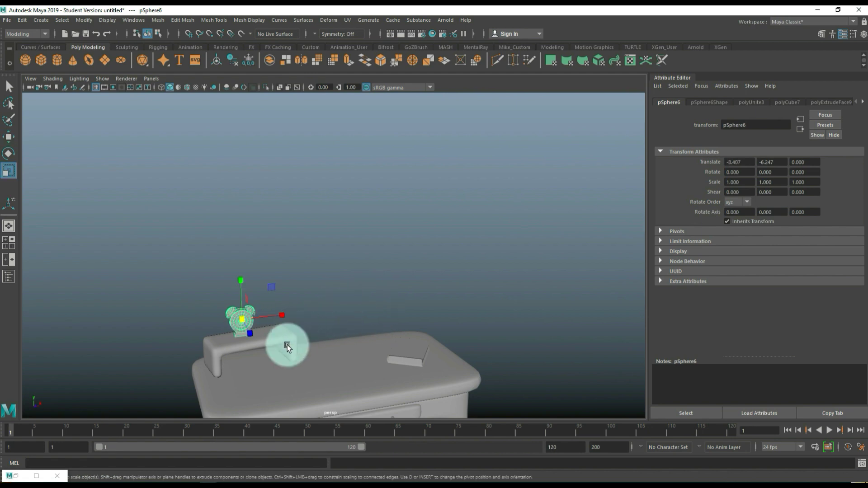
left_click_drag(248, 324, 270, 319)
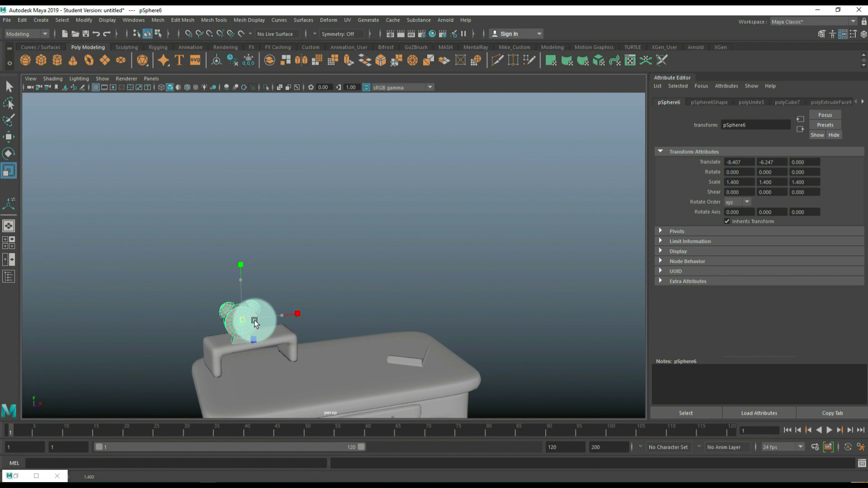
Step: In the top view, centre the clock over the riser and rotate it about 8.5 degrees around Y, then return to perspective and deselect it
left_click(7, 243)
key("space")
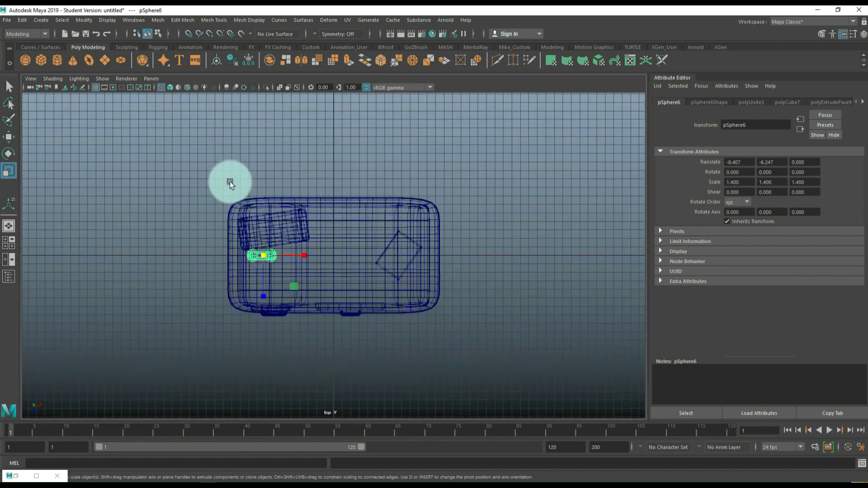
scroll(243, 280, "up", 2)
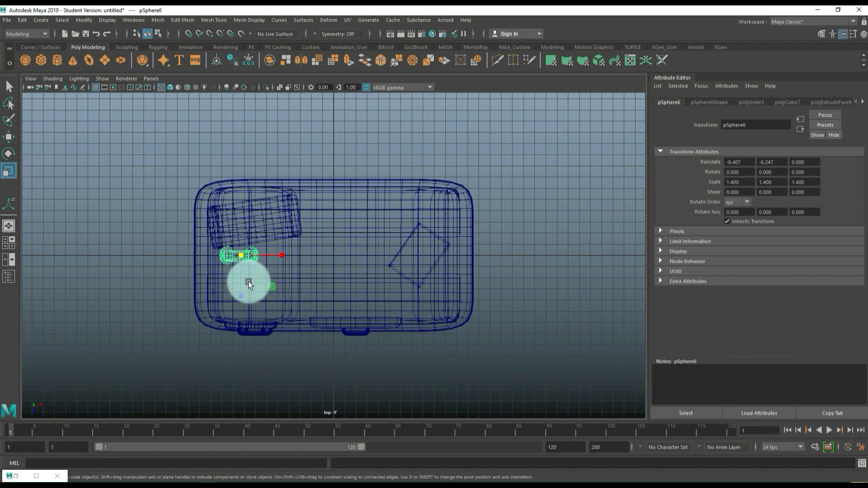
key("w")
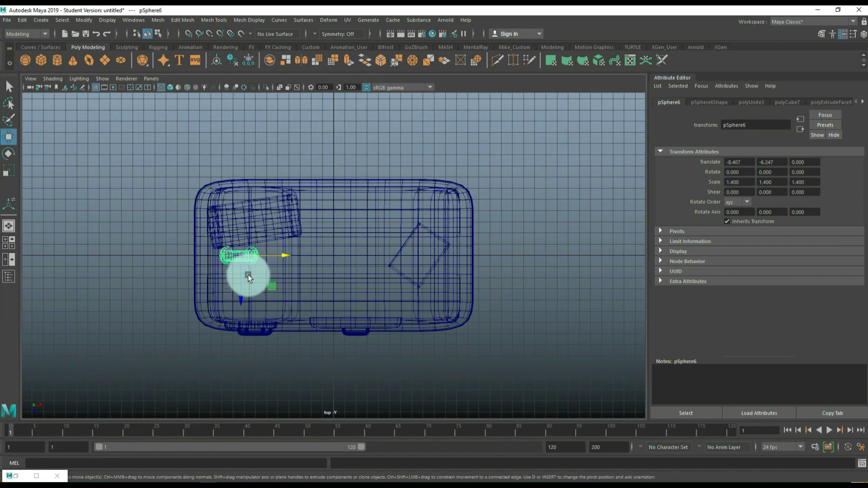
left_click_drag(241, 259, 297, 213)
key("e")
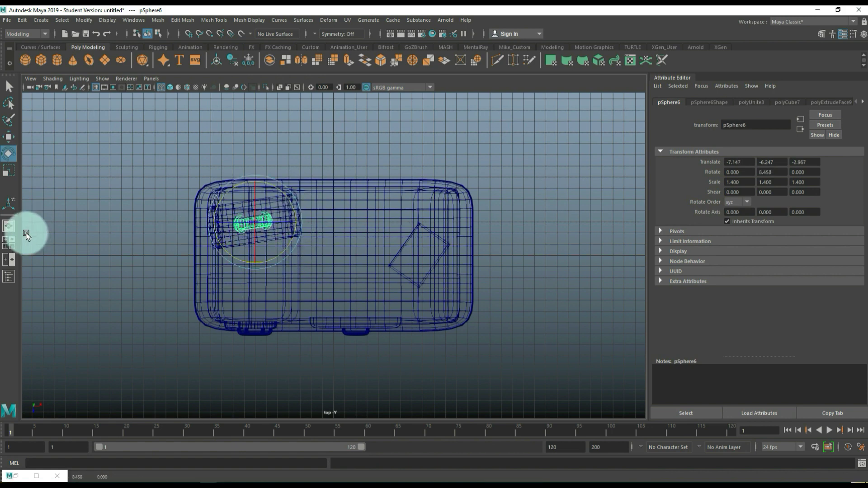
left_click(8, 243)
key("space")
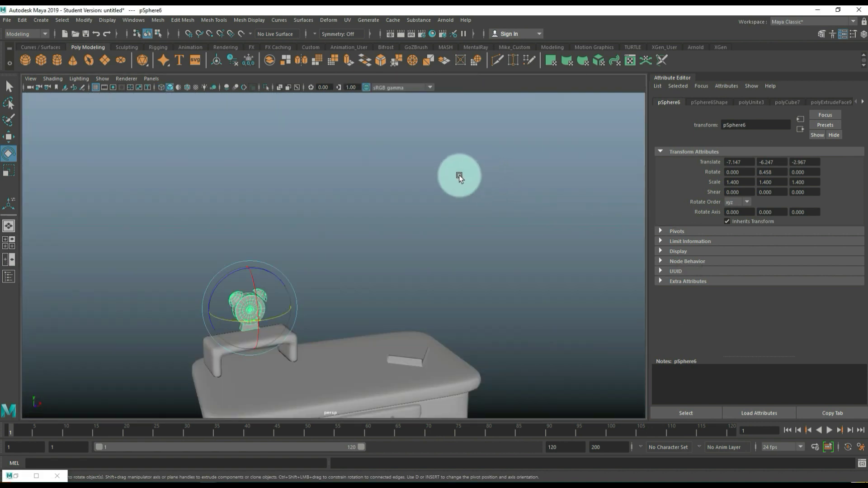
left_click(353, 273)
scroll(354, 273, "down", 10)
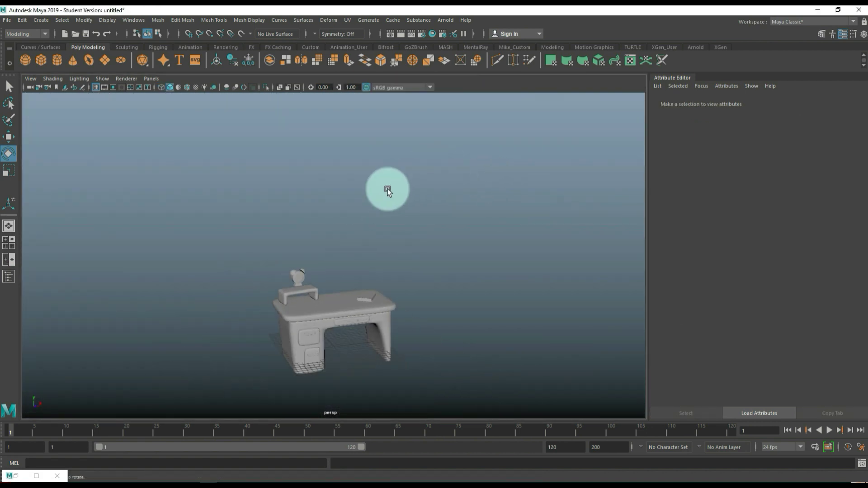
Step: Lower the alarm clock along Y to about -6.96 so its stand rests on the desk riser, then deselect it
scroll(351, 271, "up", 5)
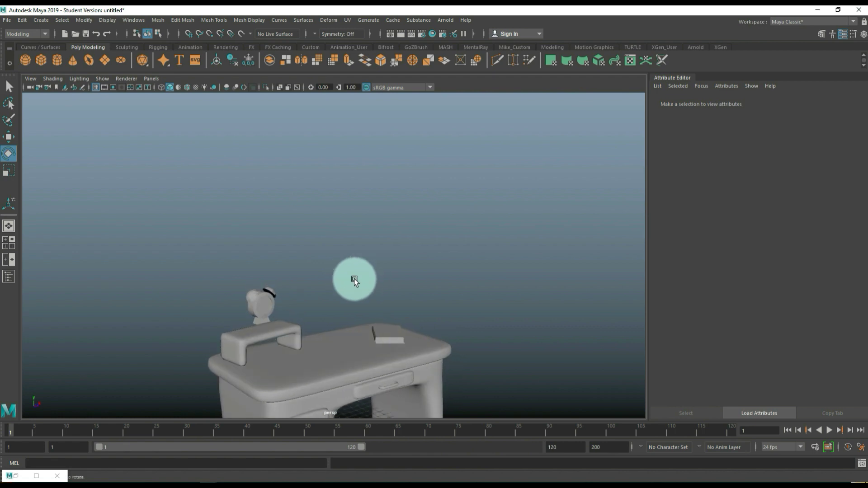
left_click(279, 299)
key("w")
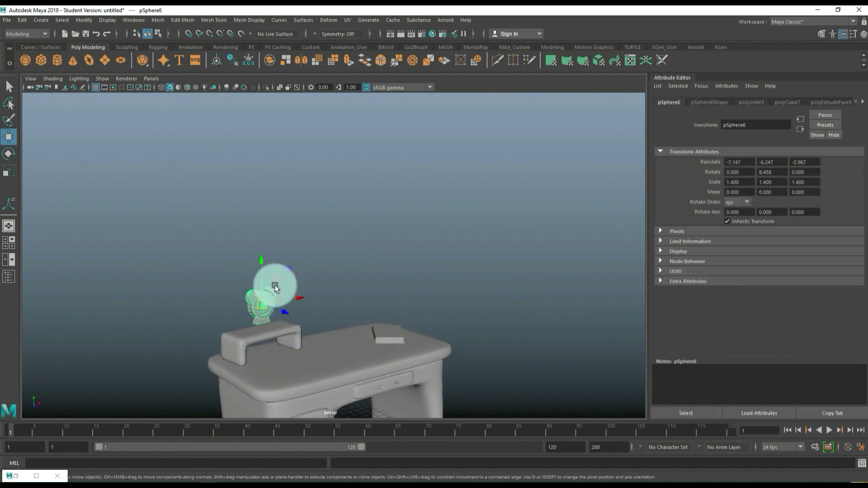
left_click_drag(264, 263, 265, 271)
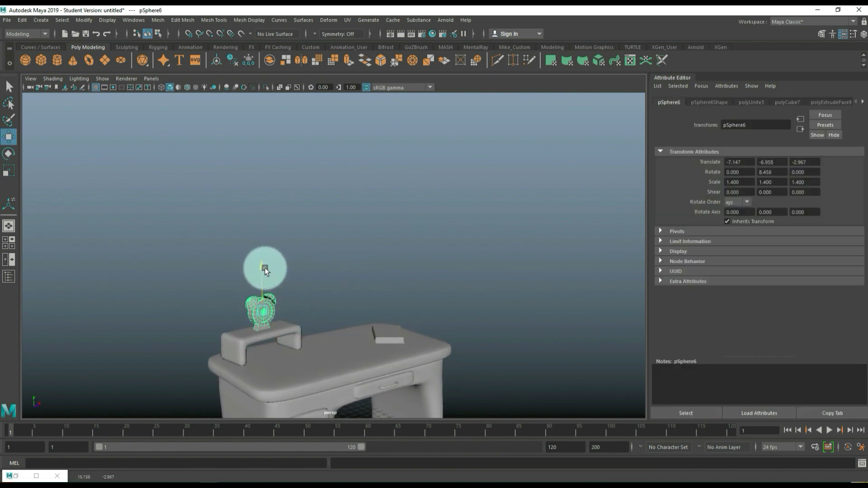
left_click(351, 240)
Step: Create a polygon plane at the origin and scale it uniformly to about 102 as a floor under the desk
scroll(351, 240, "down", 5)
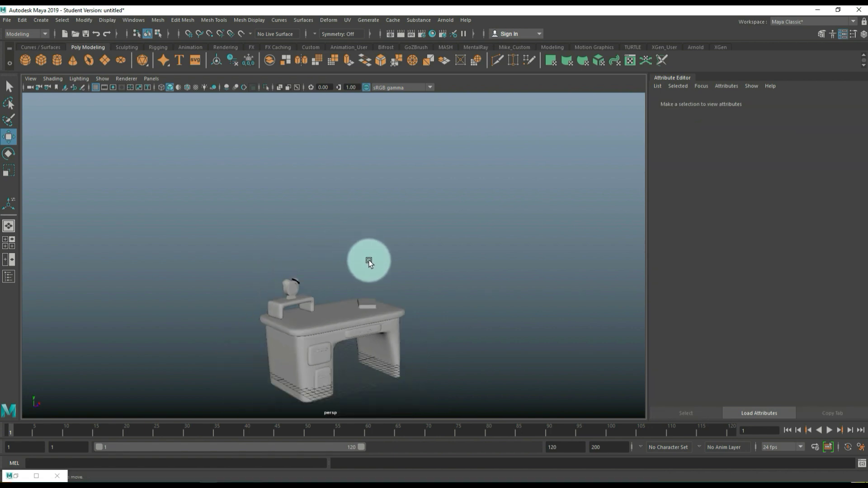
left_click(106, 60)
key("r")
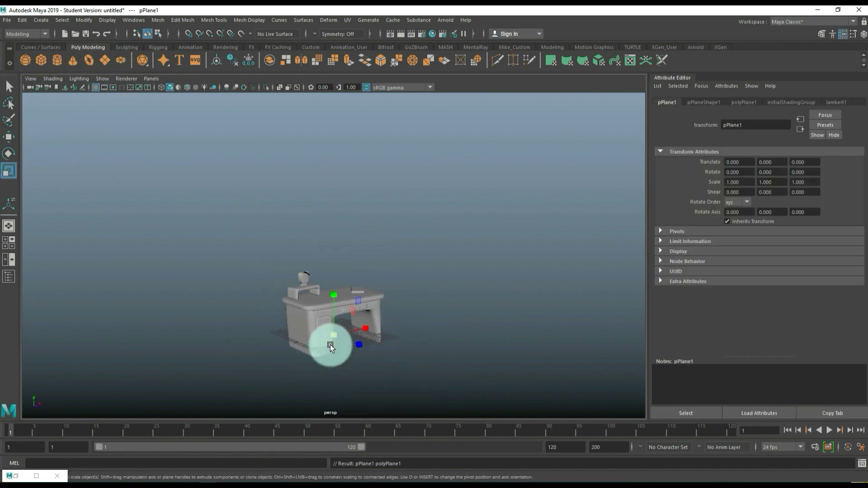
left_click_drag(330, 344, 592, 330)
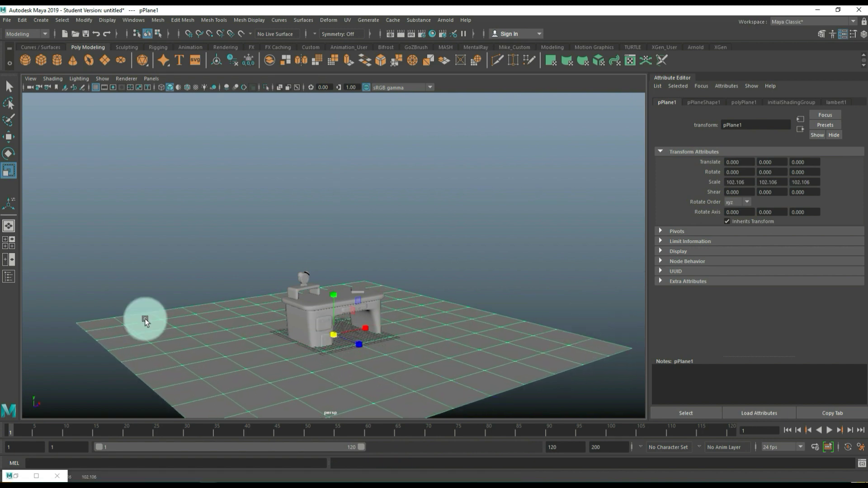
Step: In the front view, lower the floor plane to the desk's feet at about -2.675 in Y, then return to perspective and deselect it
left_click(9, 242)
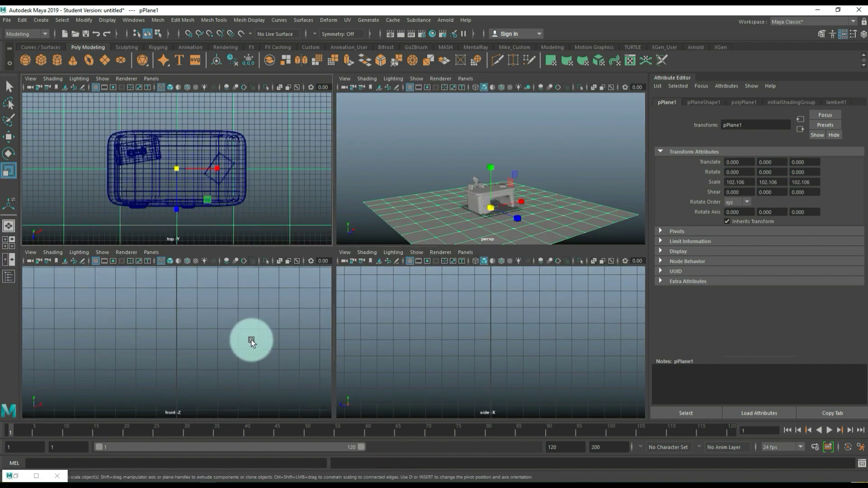
key("space")
scroll(237, 340, "down", 2)
scroll(383, 233, "up", 3)
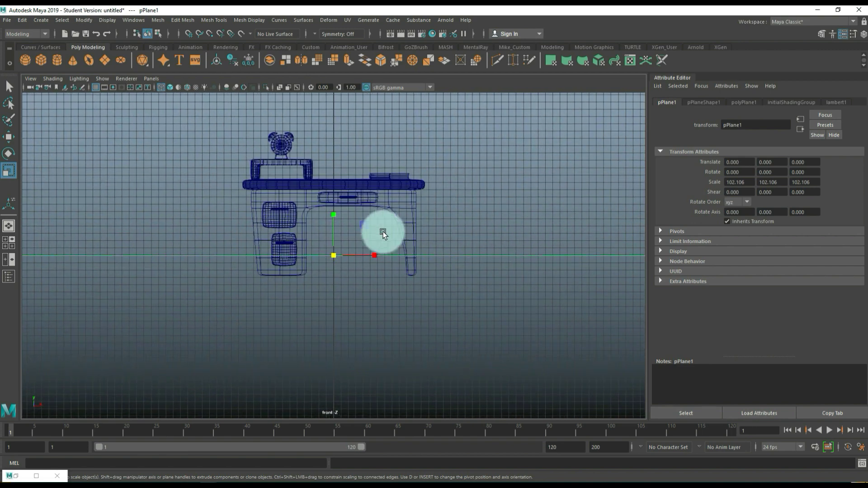
key("w")
left_click_drag(333, 210, 333, 231)
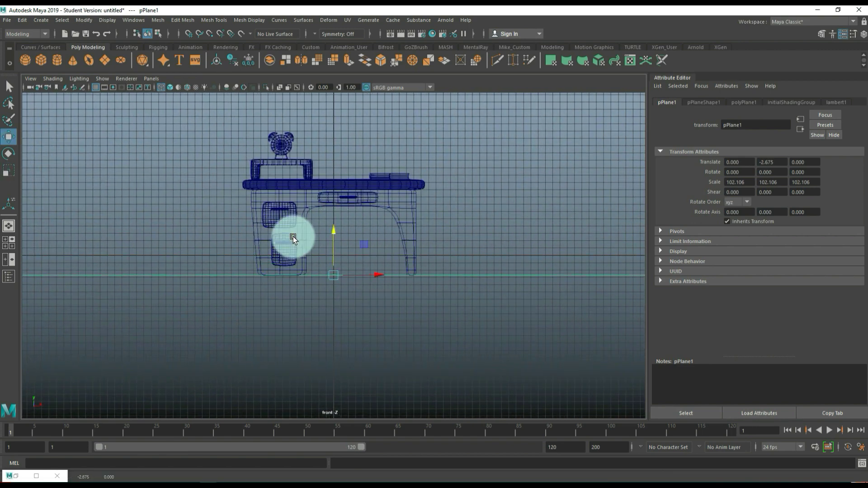
left_click(5, 244)
key("space")
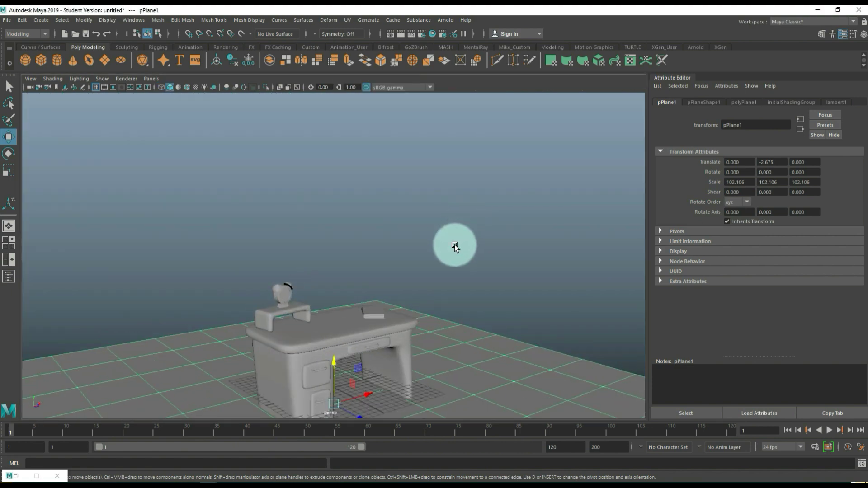
left_click_drag(432, 286, 403, 222, "alt")
left_click(345, 191)
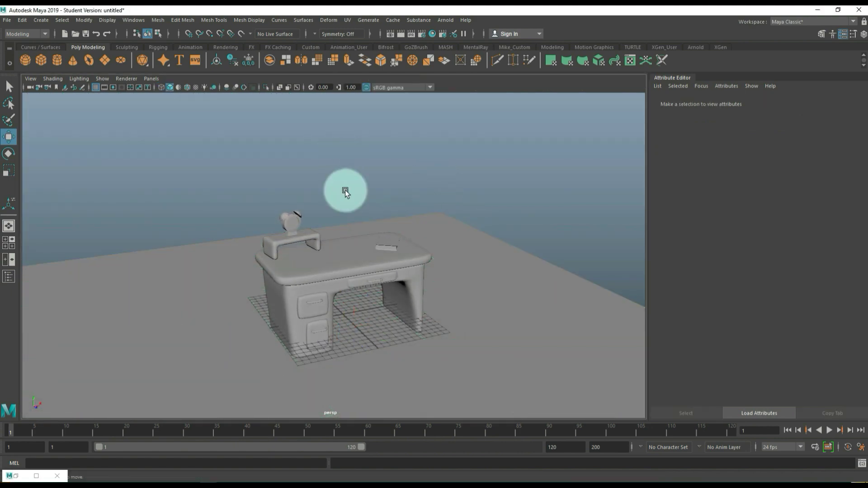
right_click_drag(366, 275, 373, 321, "alt")
left_click_drag(374, 343, 213, 334, "alt")
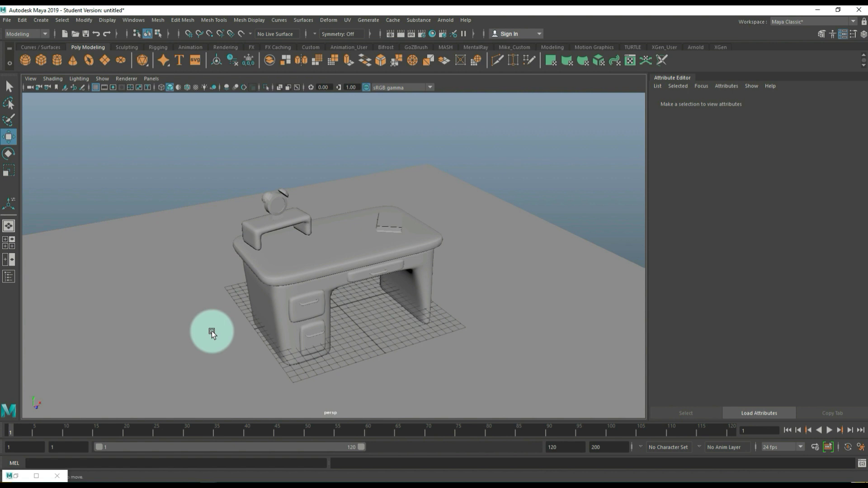